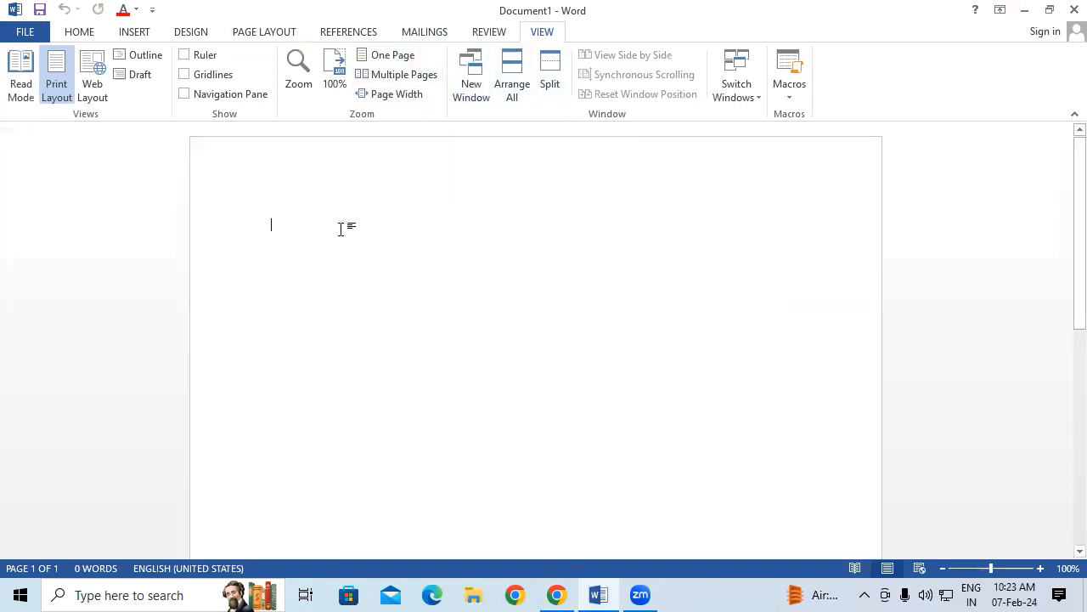
# Step: Fill the blank document with sample paragraphs using =rand()
pyautogui.write('=rand()')
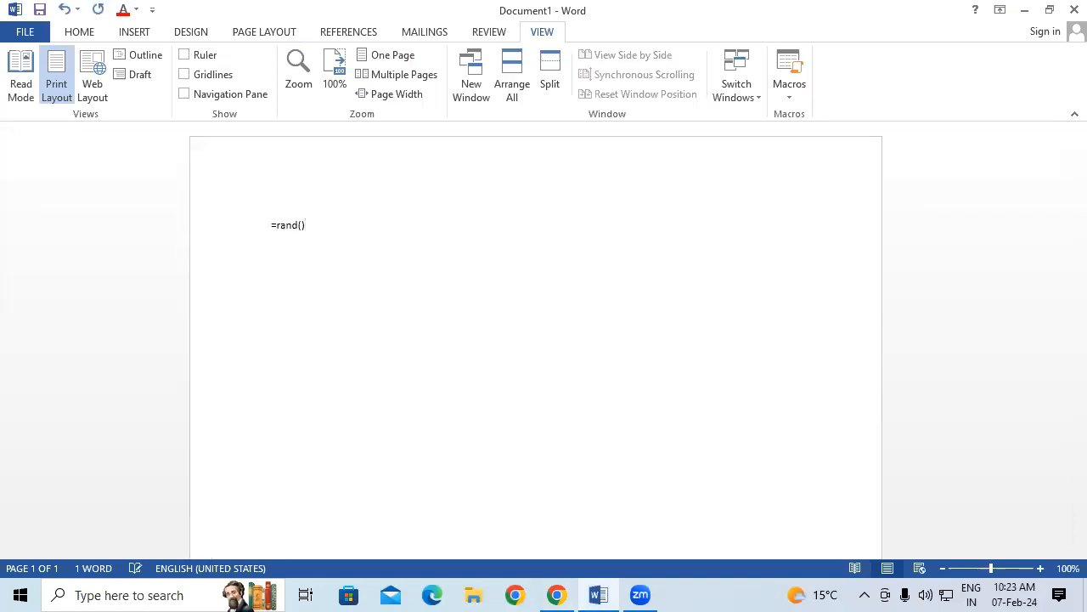
pyautogui.press('Return')
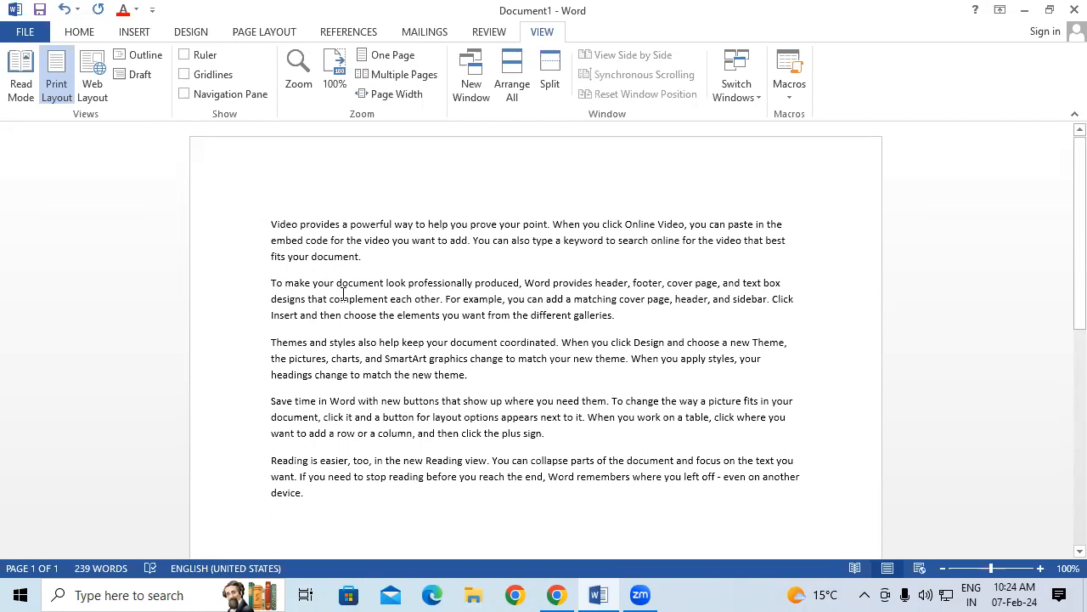
# Step: Format all of the document's text in red, 18 pt and underlined
pyautogui.hotkey('ctrl', 'a')
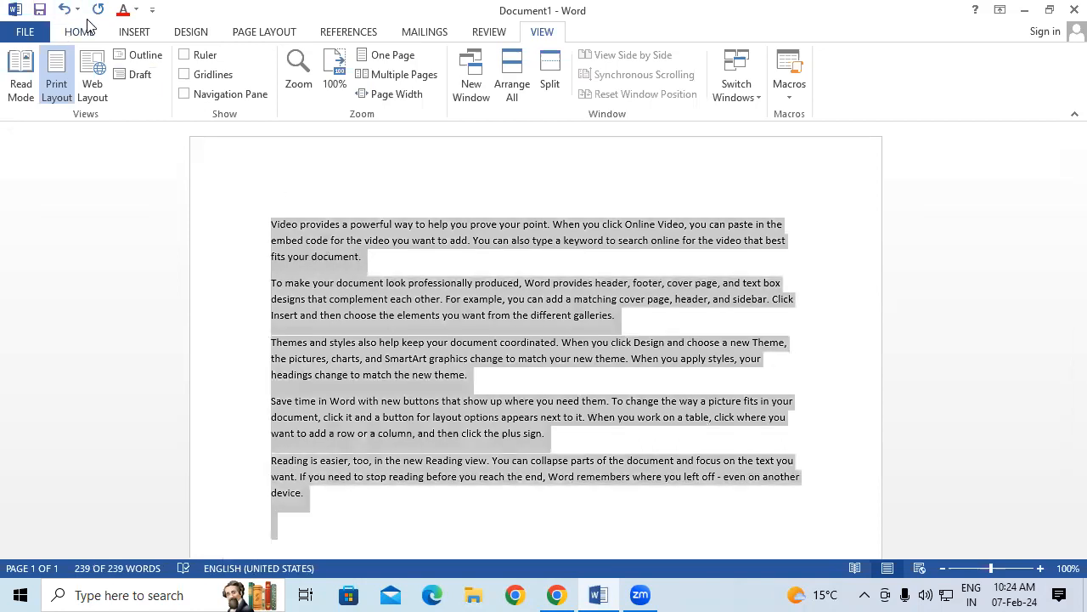
pyautogui.click(79, 32)
pyautogui.click(333, 88)
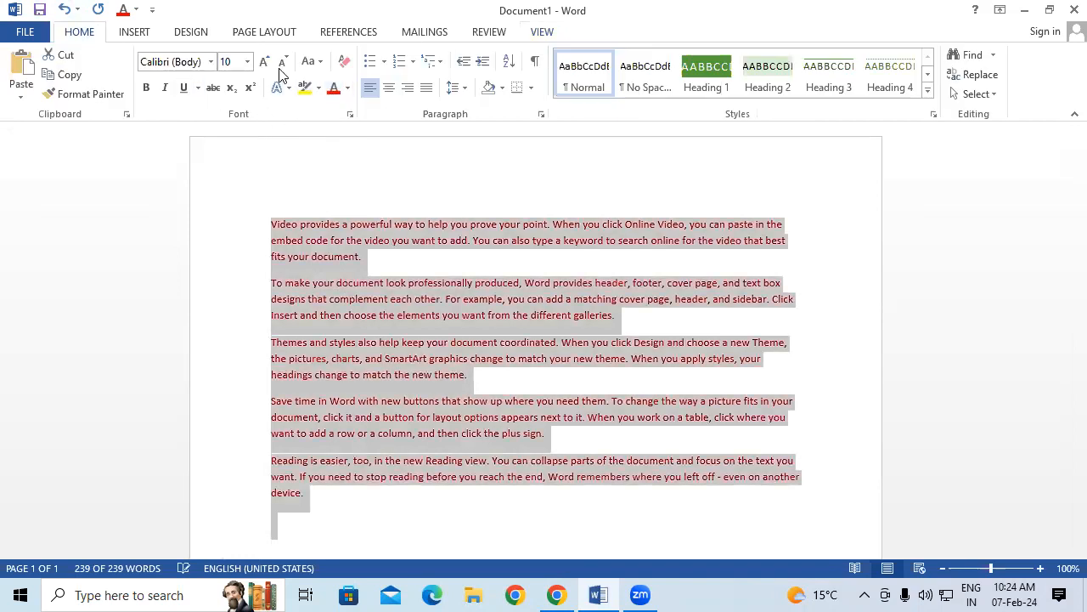
pyautogui.click(264, 63)
pyautogui.click(264, 63)
pyautogui.click(264, 62)
pyautogui.click(264, 63)
pyautogui.click(264, 63)
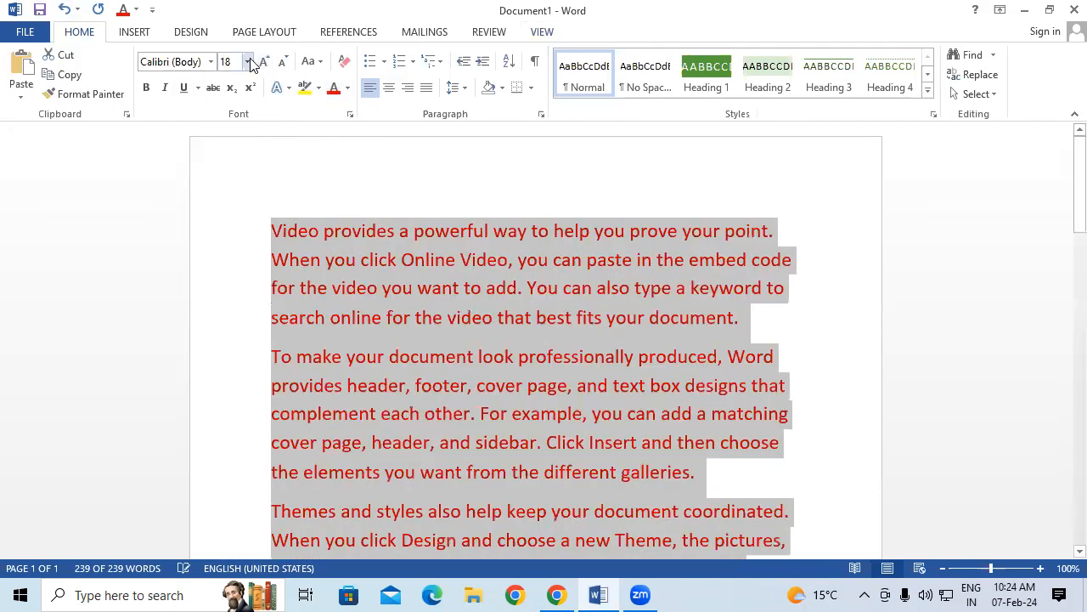
pyautogui.click(184, 87)
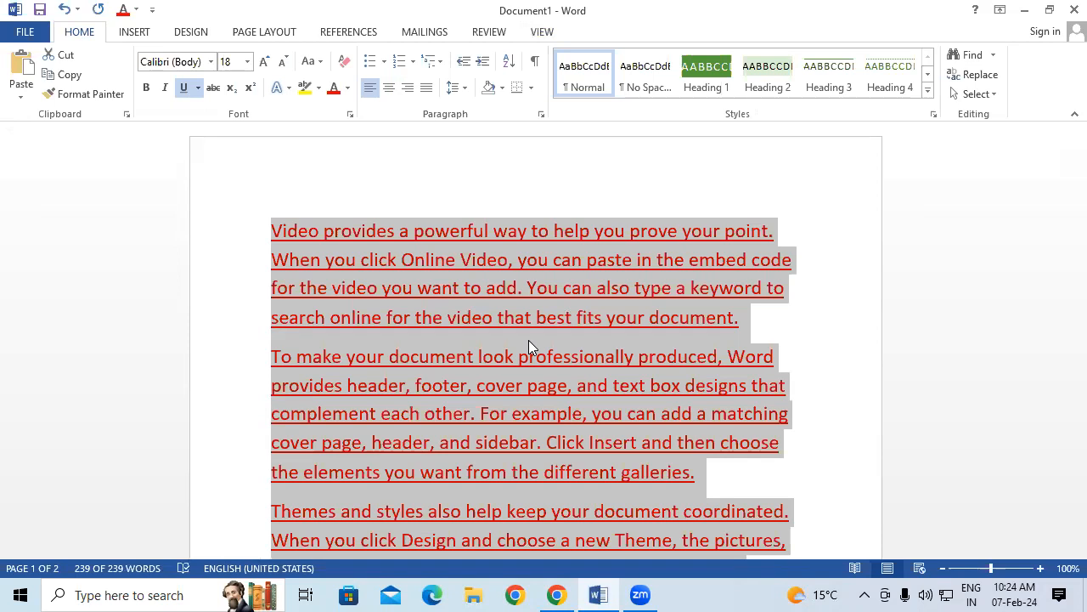
# Step: Open the document in a second window, then return to the Document1:1 window
pyautogui.click(542, 34)
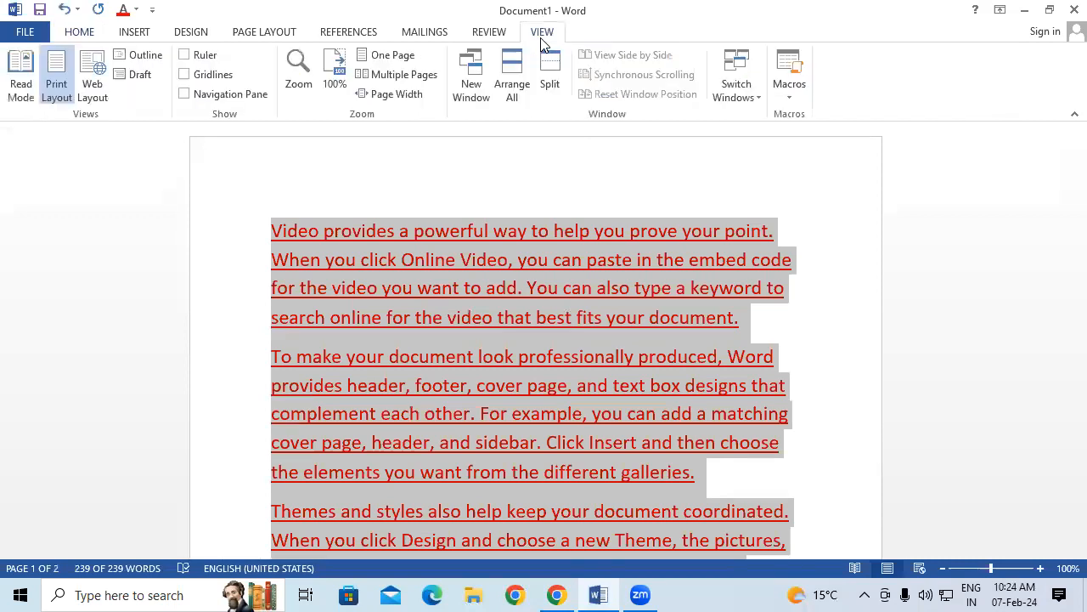
pyautogui.click(474, 60)
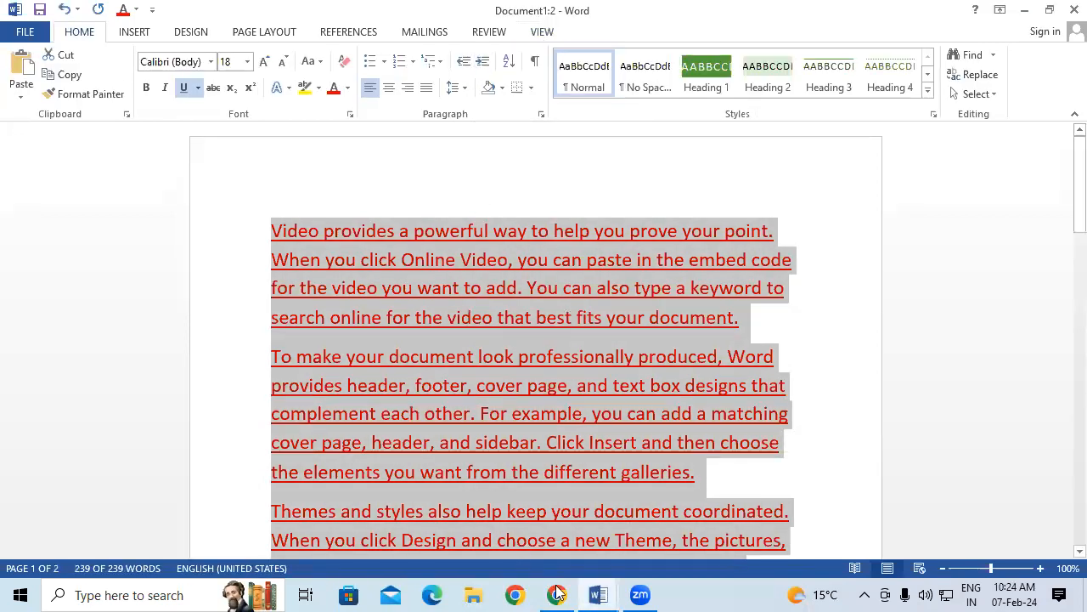
pyautogui.moveTo(599, 592)
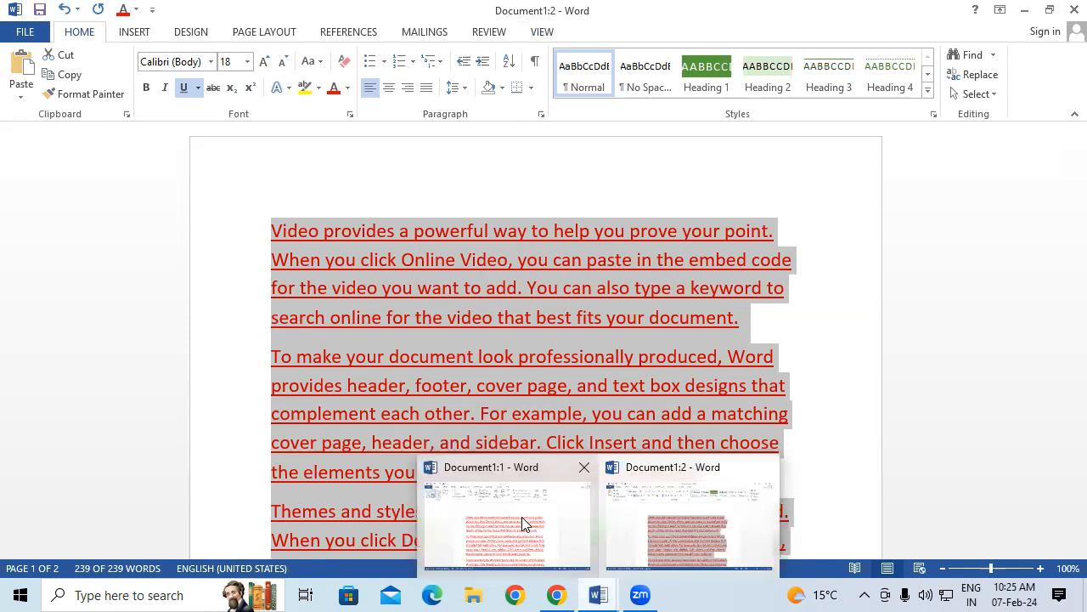
pyautogui.click(520, 522)
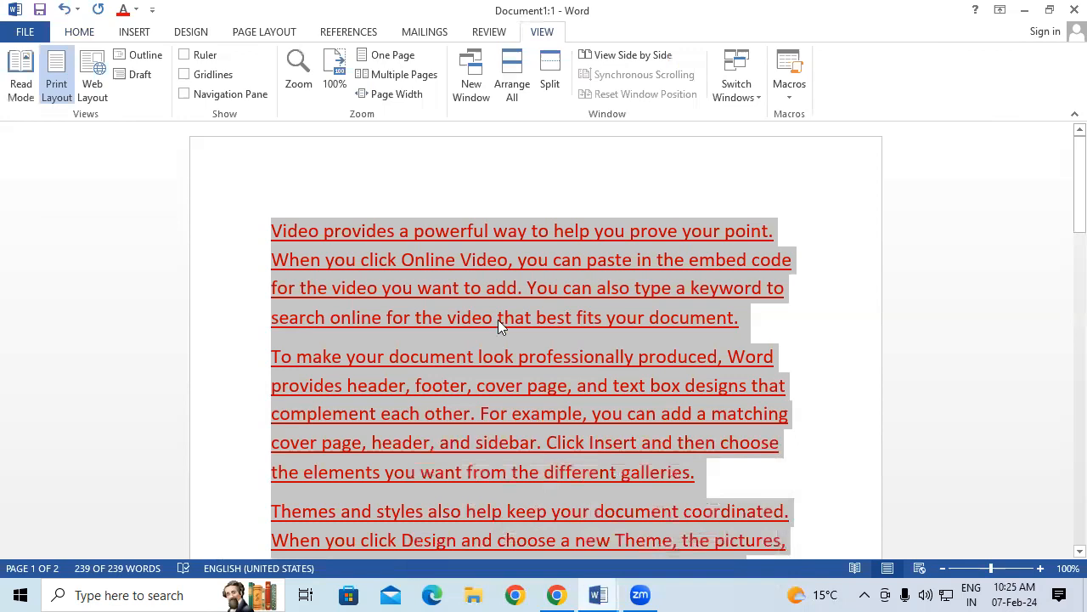
# Step: Set the first paragraph's font size to 24 and check the change in the Document1:2 window
pyautogui.moveTo(272, 230); pyautogui.dragTo(751, 321)
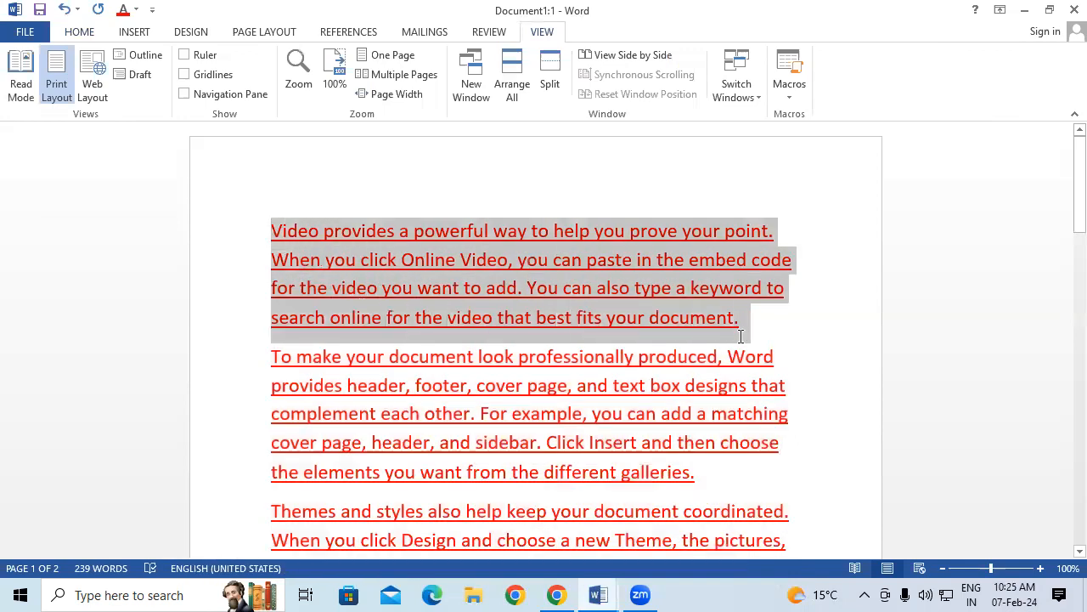
pyautogui.click(82, 31)
pyautogui.click(264, 63)
pyautogui.click(264, 62)
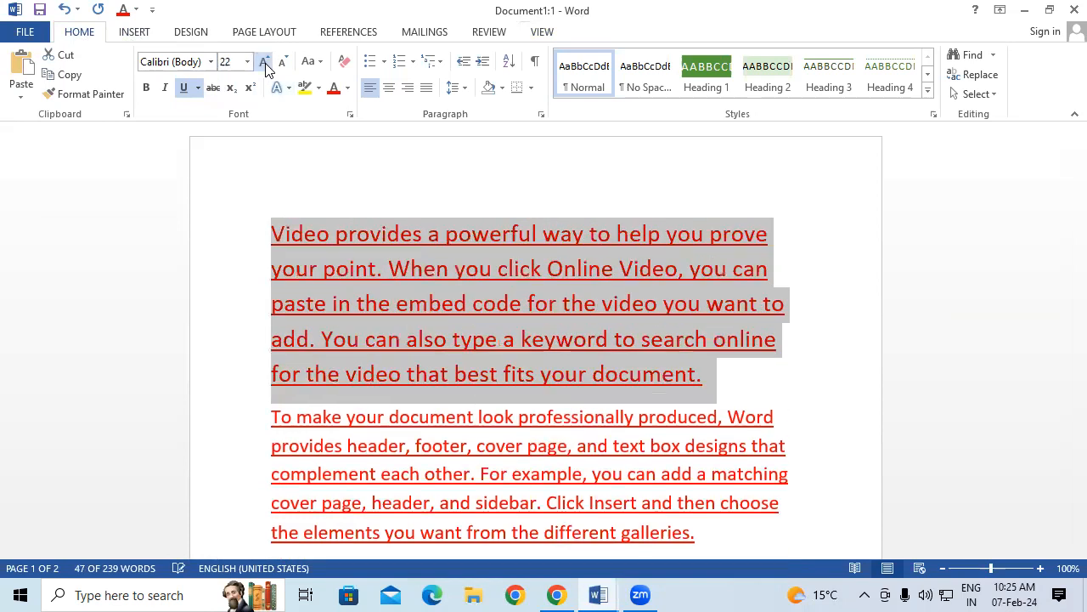
pyautogui.click(264, 62)
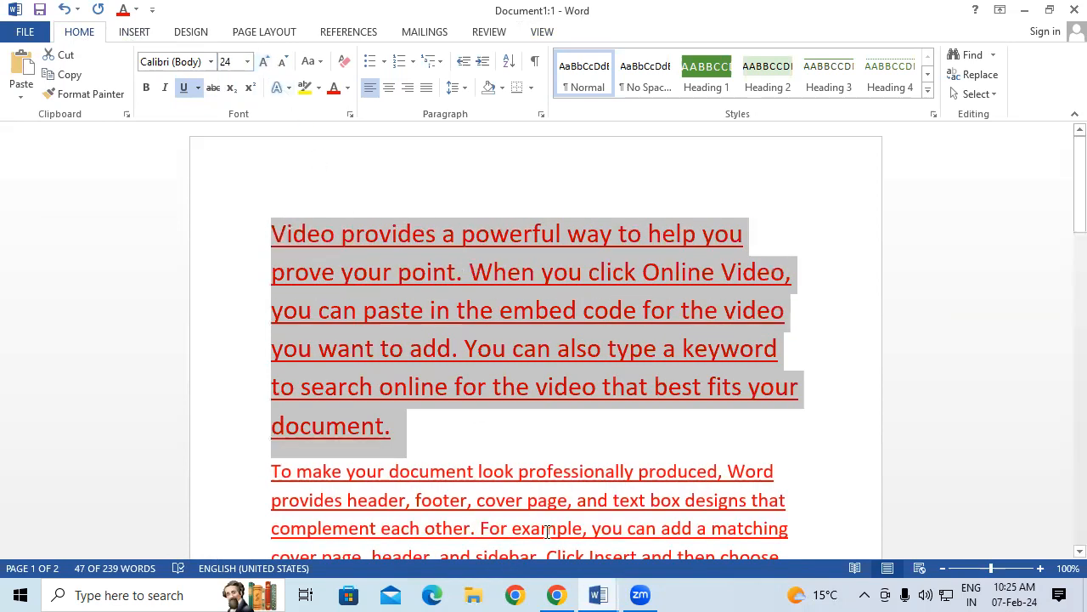
pyautogui.moveTo(606, 593)
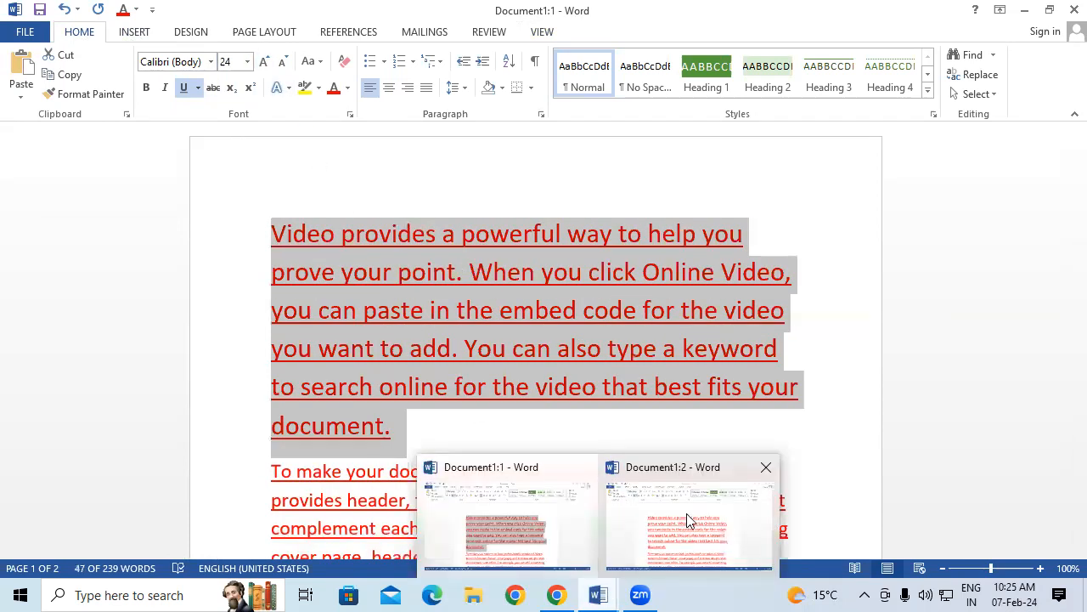
pyautogui.click(689, 508)
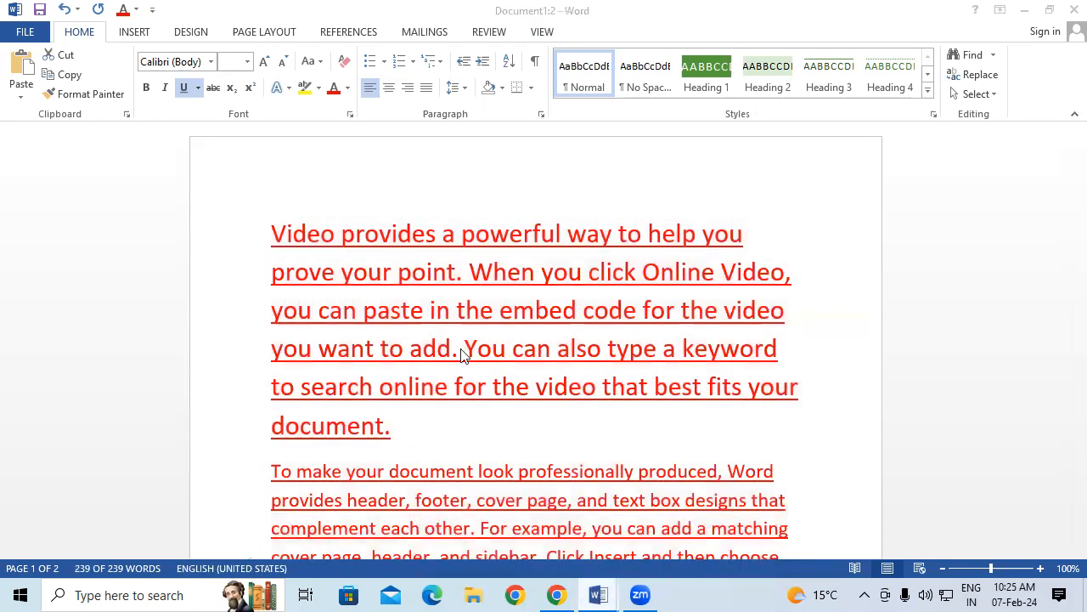
# Step: Make the first paragraph bold without underline in Document1:1 and compare it with the Document1:2 window
pyautogui.tripleClick(671, 299)
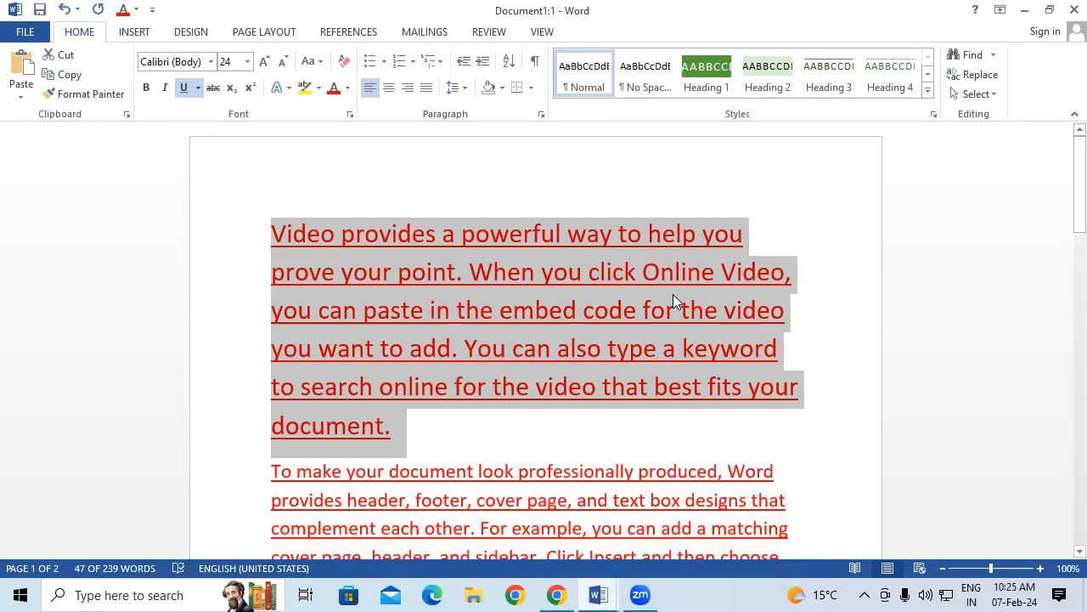
pyautogui.click(147, 89)
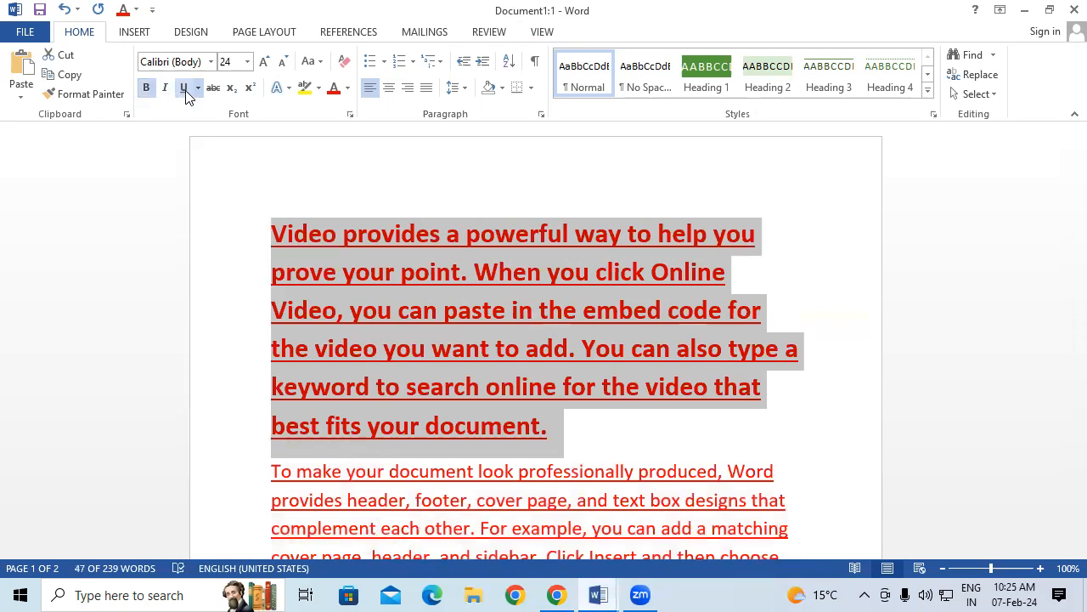
pyautogui.click(185, 89)
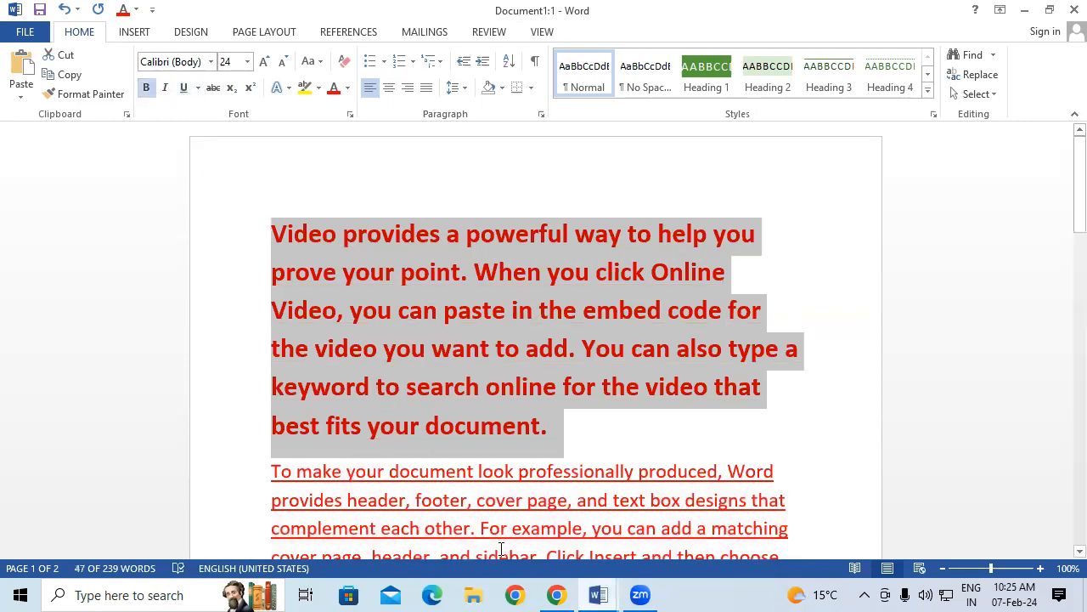
pyautogui.click(592, 593)
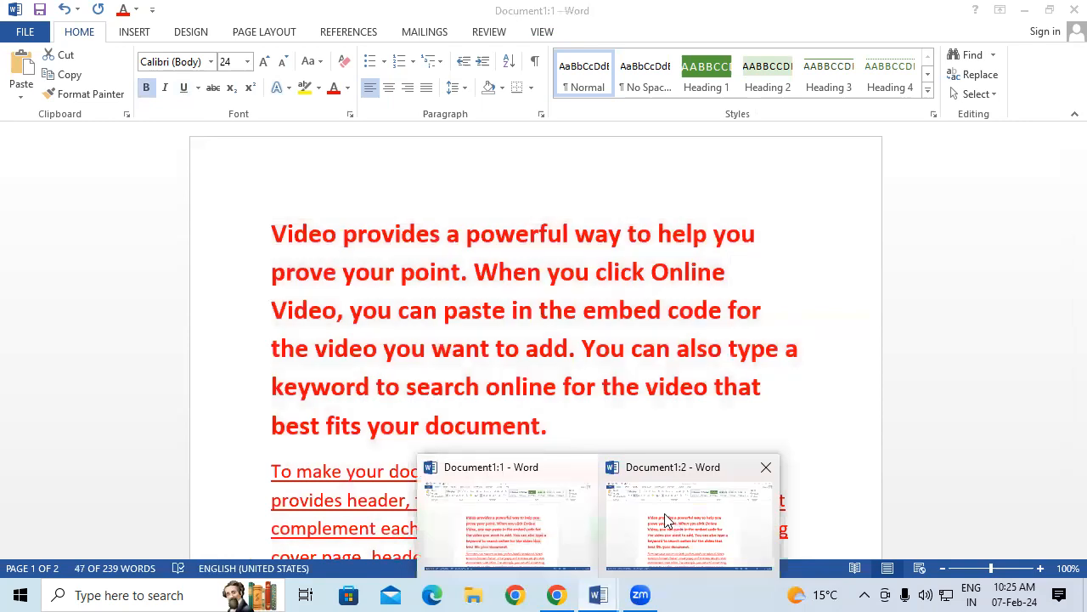
pyautogui.click(608, 592)
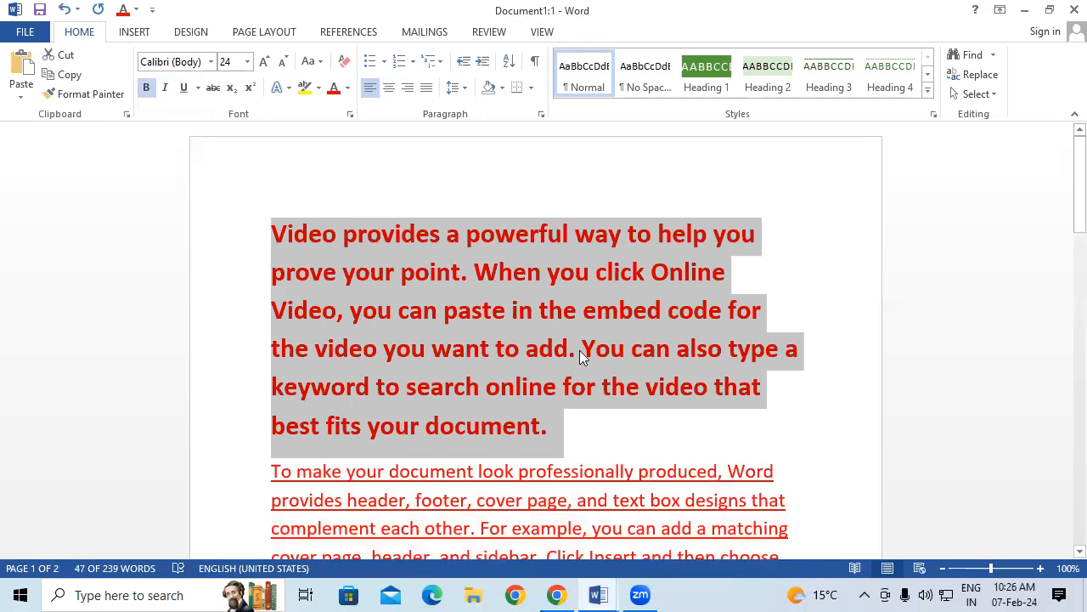
pyautogui.click(358, 238)
pyautogui.keyDown('shift'); pyautogui.click(378, 270); pyautogui.keyUp('shift')
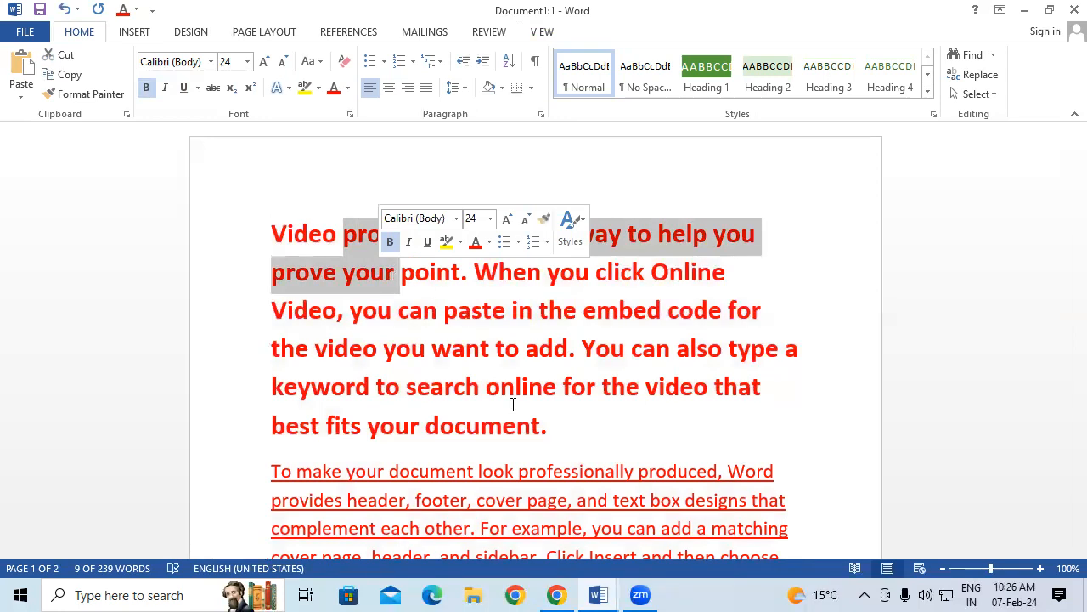
pyautogui.click(684, 590)
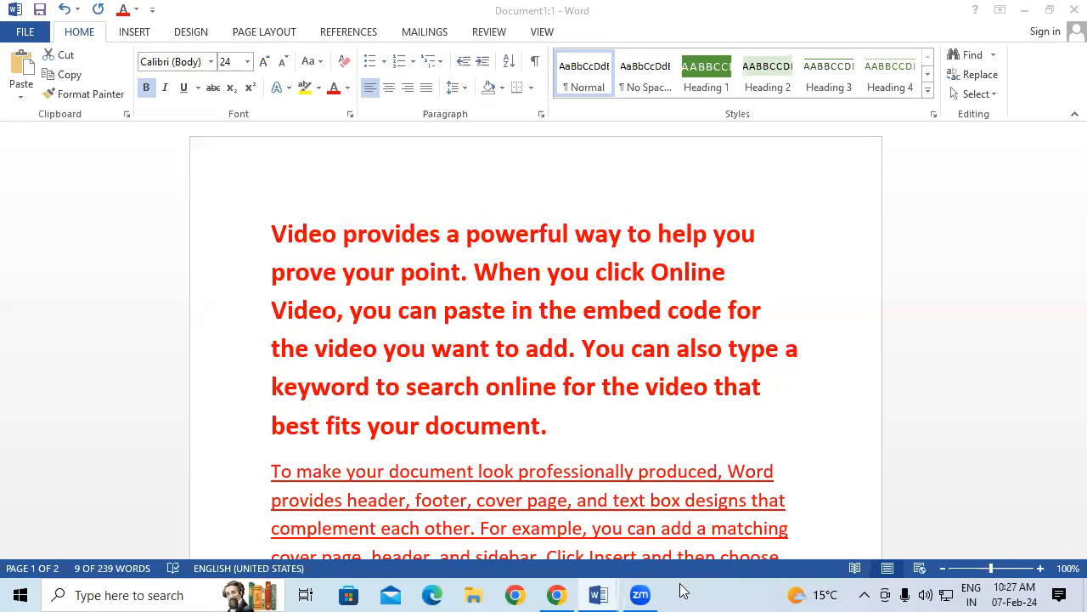
pyautogui.click(550, 35)
pyautogui.click(527, 30)
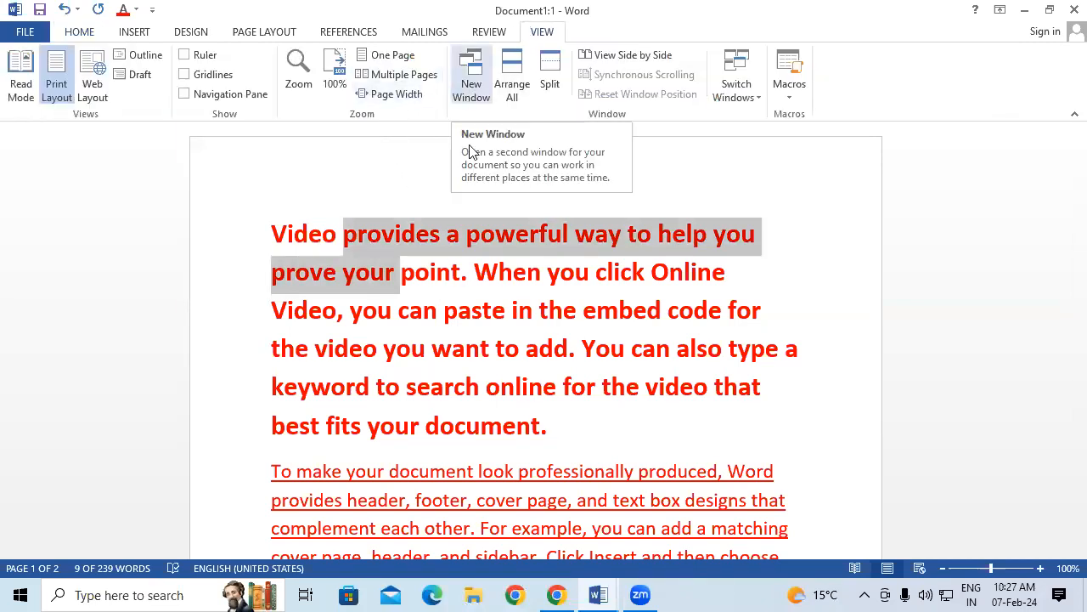
pyautogui.click(499, 271)
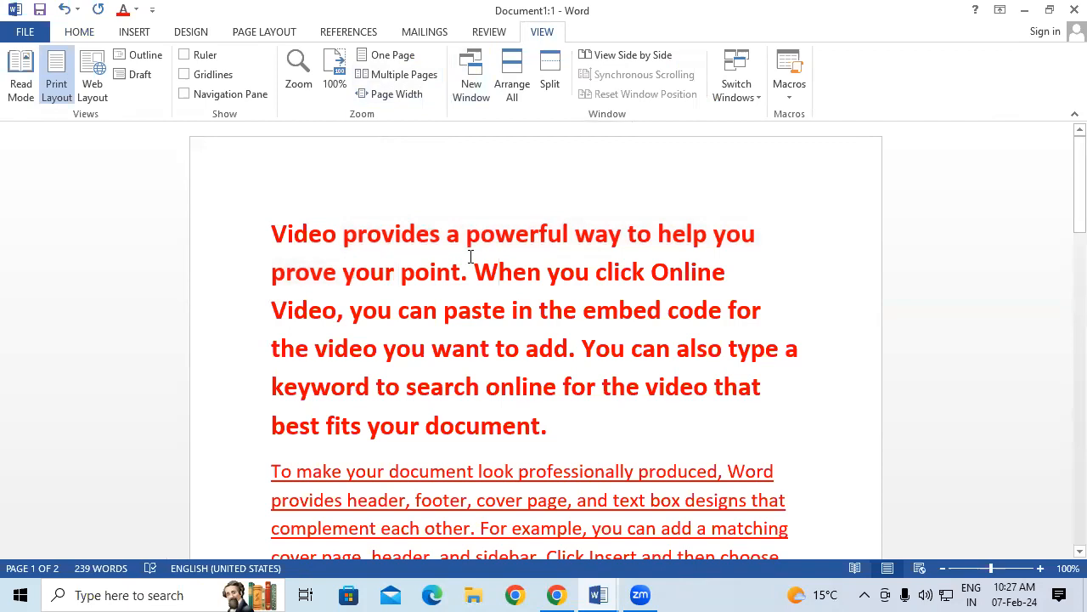
# Step: Close both windows of Document1 without saving the changes
pyautogui.hotkey('alt', 'F4')
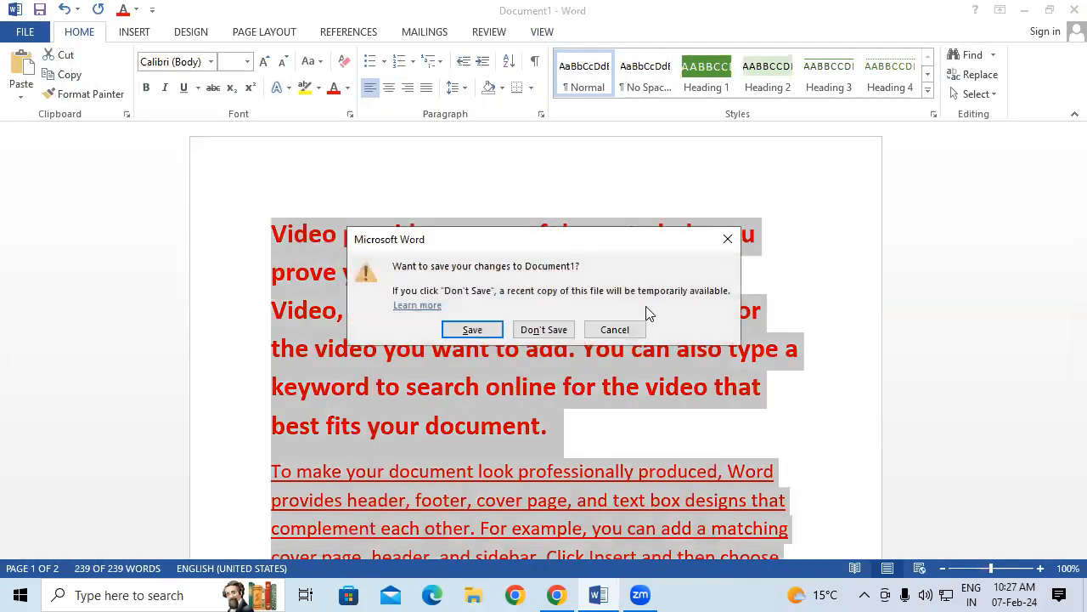
pyautogui.click(526, 328)
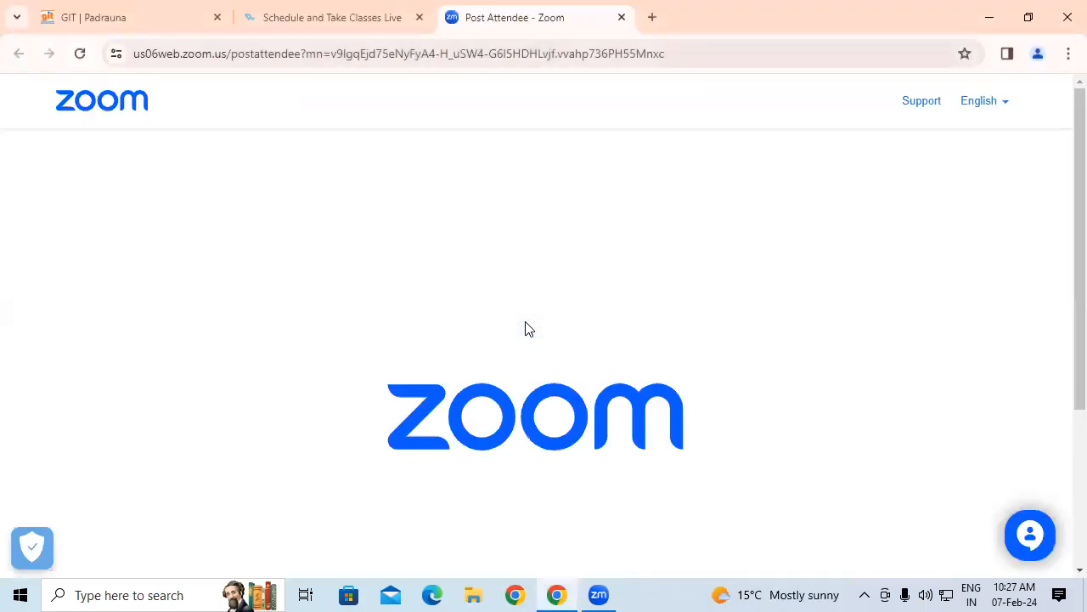
# Step: Launch Word again and create a new blank document
pyautogui.press('super+r')
pyautogui.press('Return')
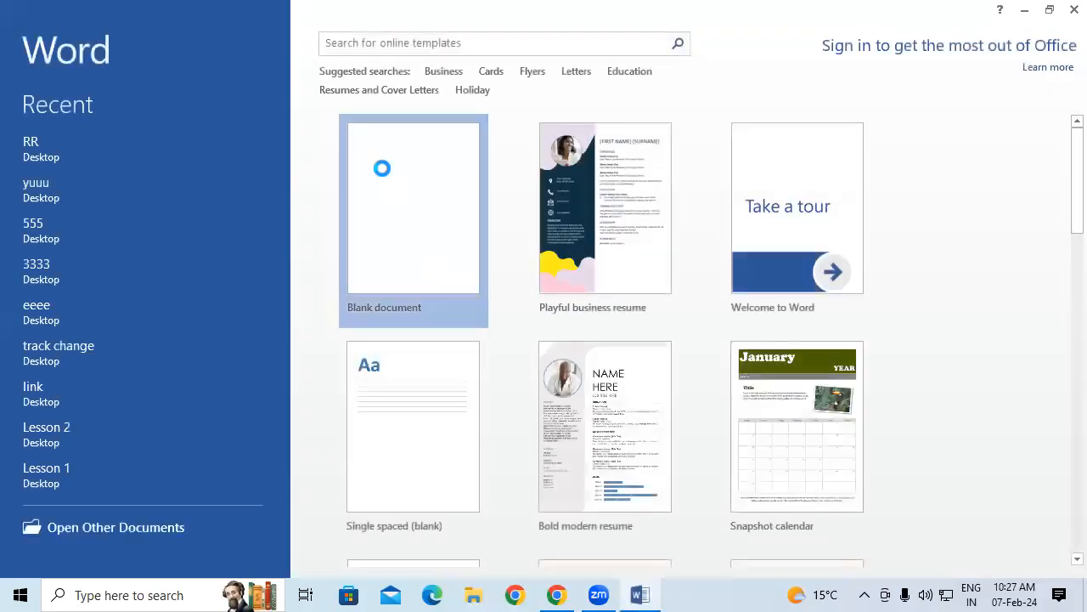
pyautogui.click(380, 183)
# Step: Generate sample paragraphs in the new document with =rand()
pyautogui.write('=')
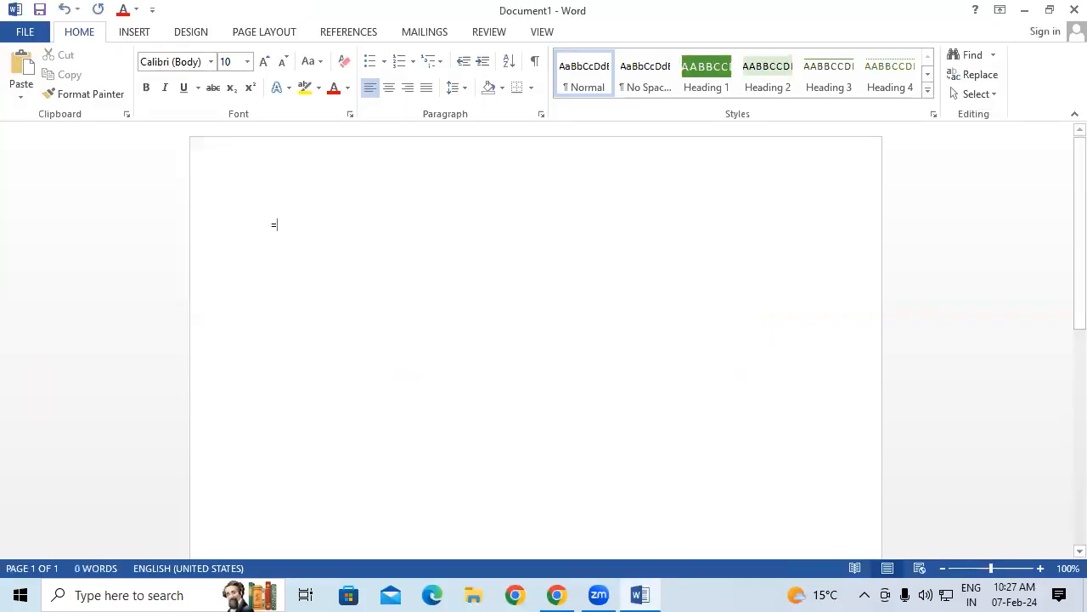
pyautogui.write('rand()')
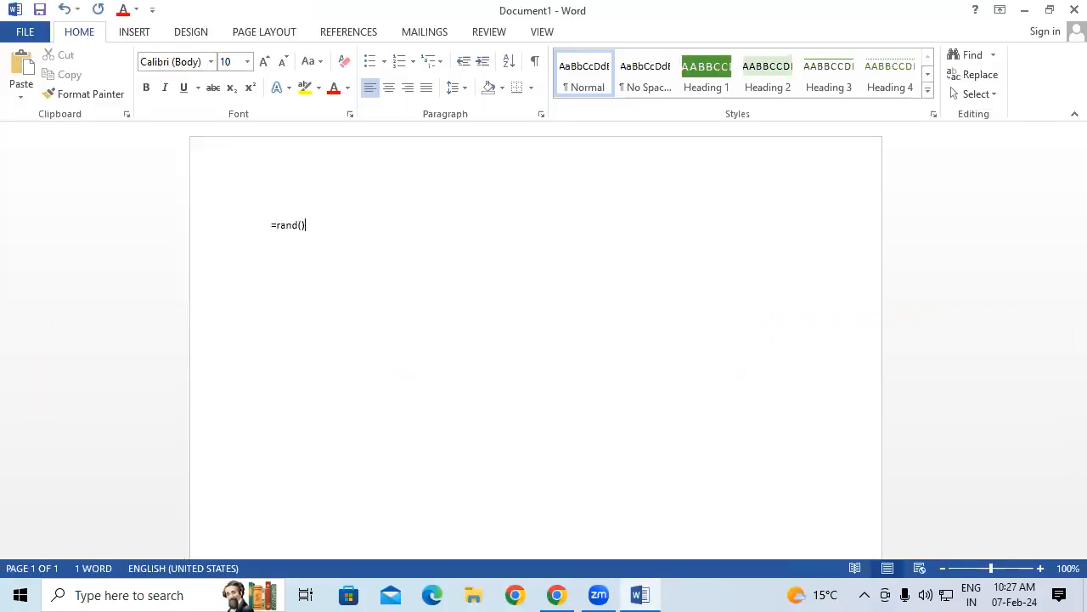
pyautogui.press('Return')
# Step: Format the entire sample text as 20 pt, bold, underlined and red
pyautogui.hotkey('ctrl', 'a')
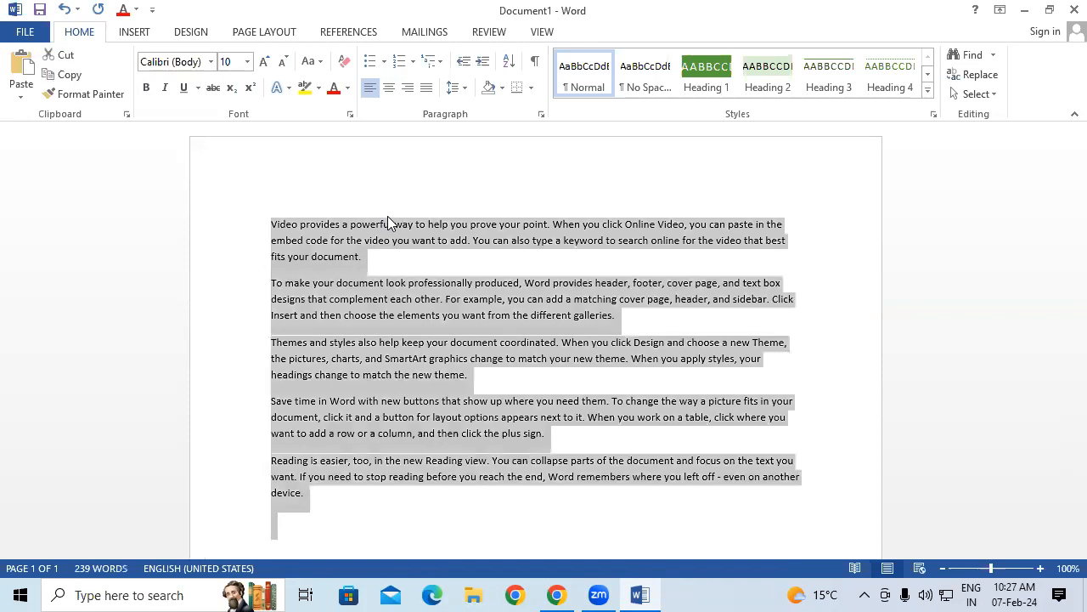
pyautogui.hotkey('ctrl', 'shift', '.')
pyautogui.hotkey('ctrl', 'shift', '.')
pyautogui.hotkey('ctrl', 'shift', '.')
pyautogui.hotkey('ctrl', 'shift', '.')
pyautogui.hotkey('ctrl', 'shift', '.')
pyautogui.hotkey('ctrl', 'shift', '.')
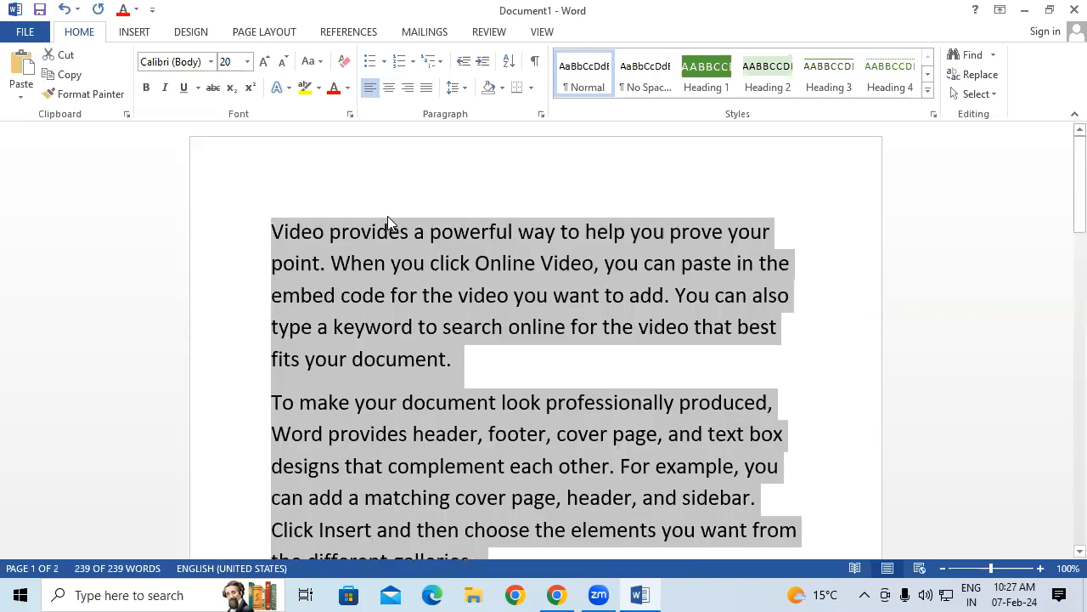
pyautogui.click(146, 88)
pyautogui.click(184, 87)
pyautogui.click(334, 88)
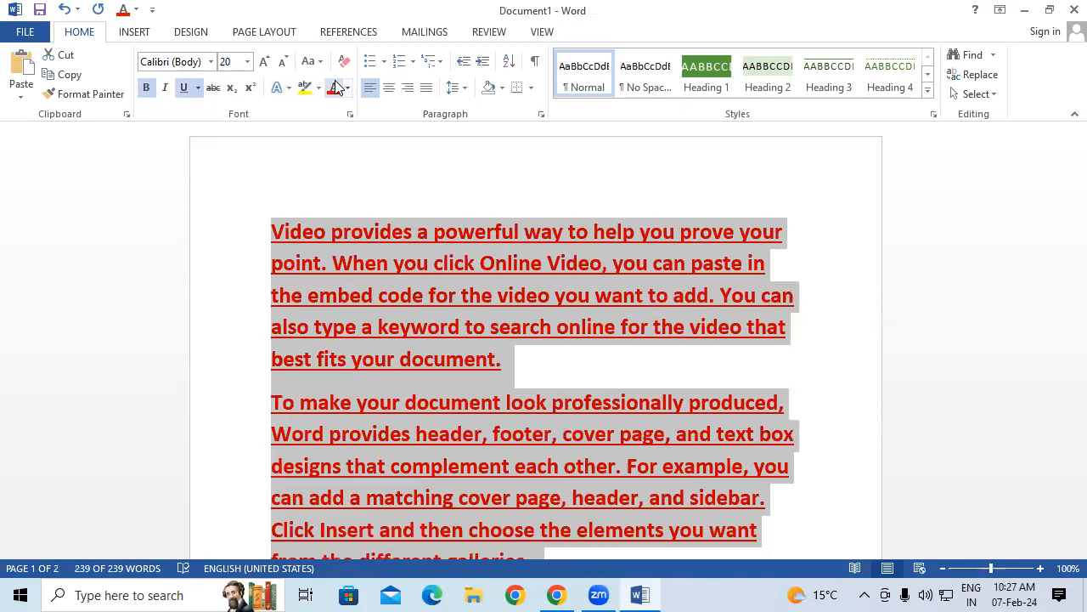
# Step: Open the new document in a second window and select the word "click" in its first paragraph
pyautogui.click(543, 31)
pyautogui.click(470, 78)
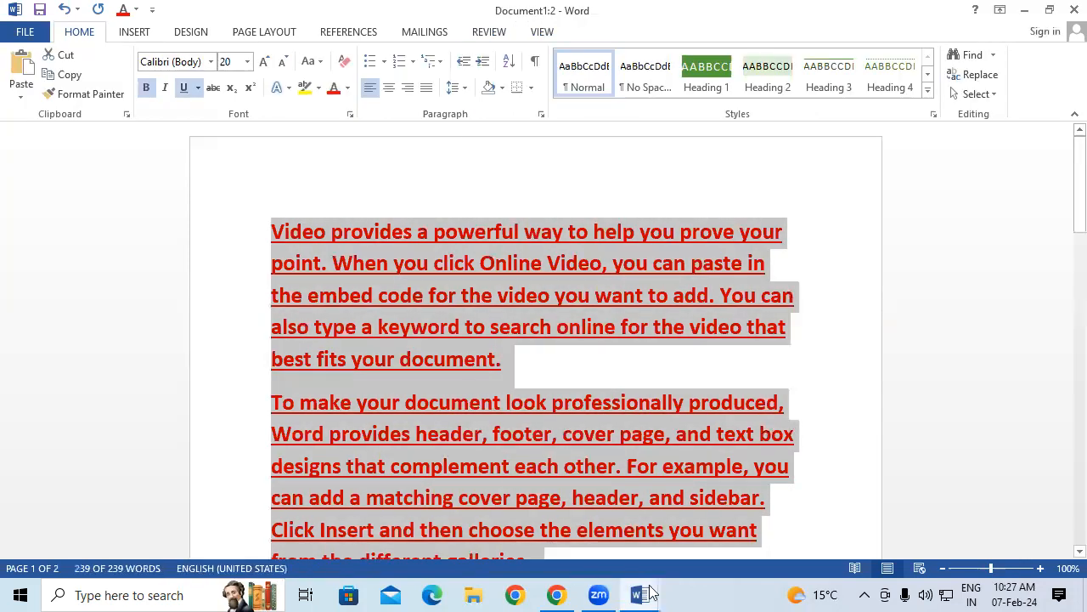
pyautogui.moveTo(652, 592)
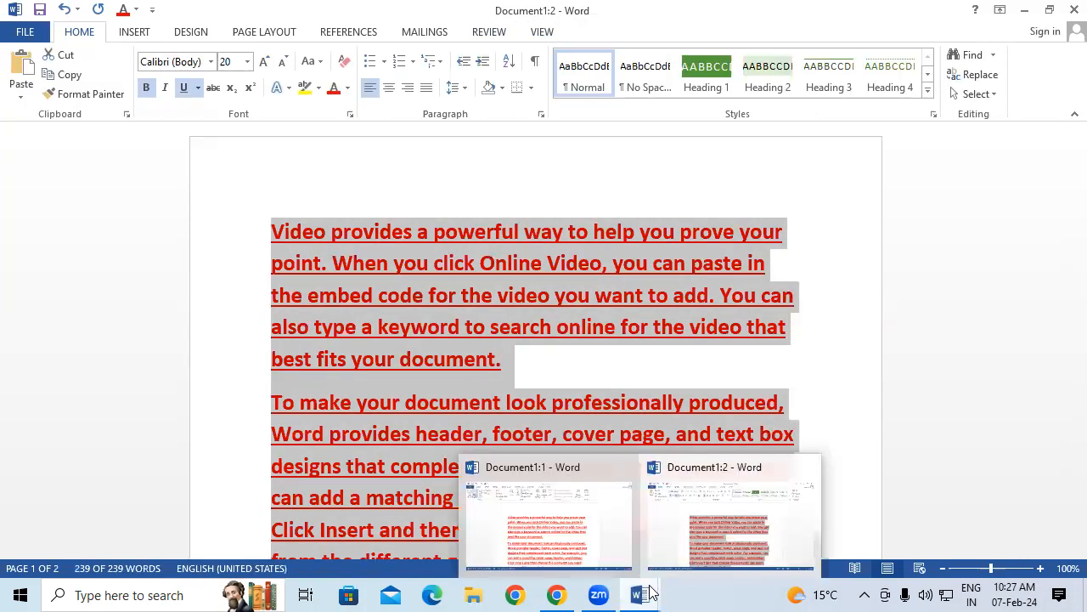
pyautogui.click(456, 272)
pyautogui.doubleClick(455, 272)
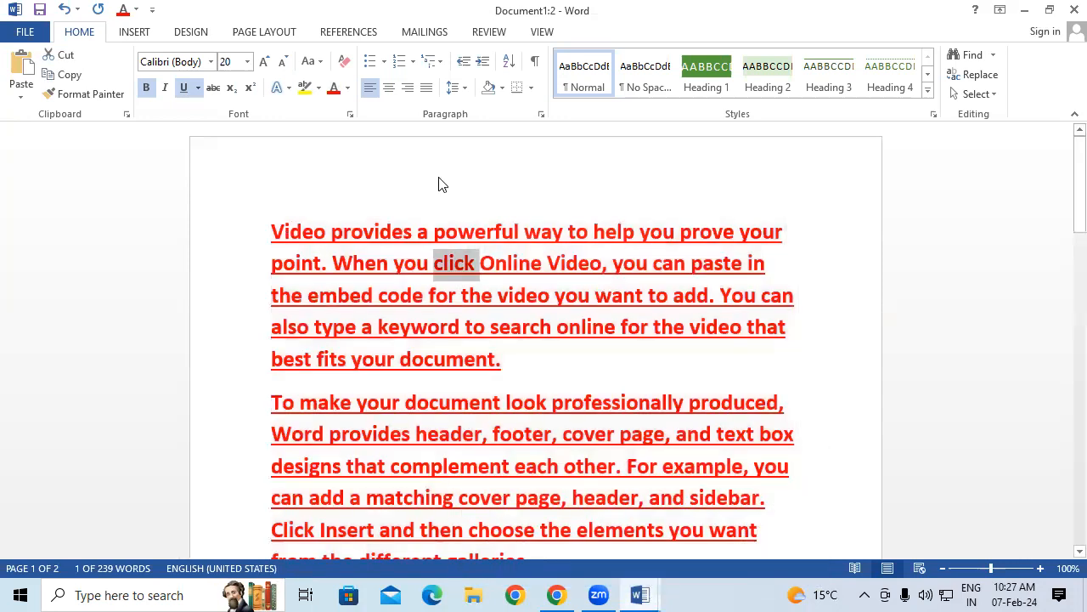
# Step: Recolor the first paragraph's text from "Video" through "the video you" black and compare it with the other window
pyautogui.keyDown('shift'); pyautogui.click(594, 295); pyautogui.keyUp('shift')
pyautogui.click(349, 89)
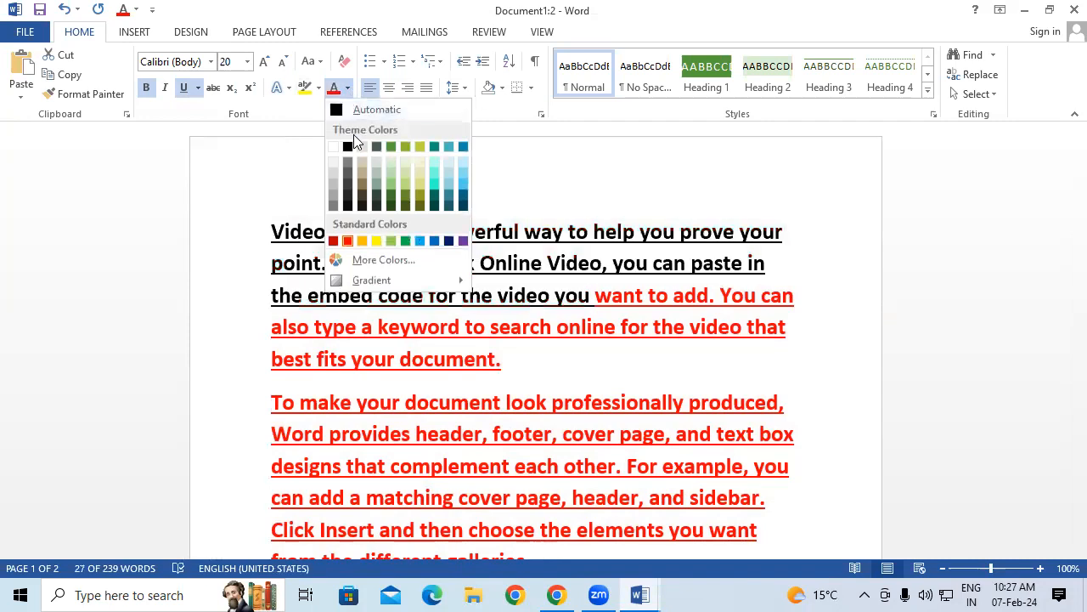
pyautogui.click(347, 149)
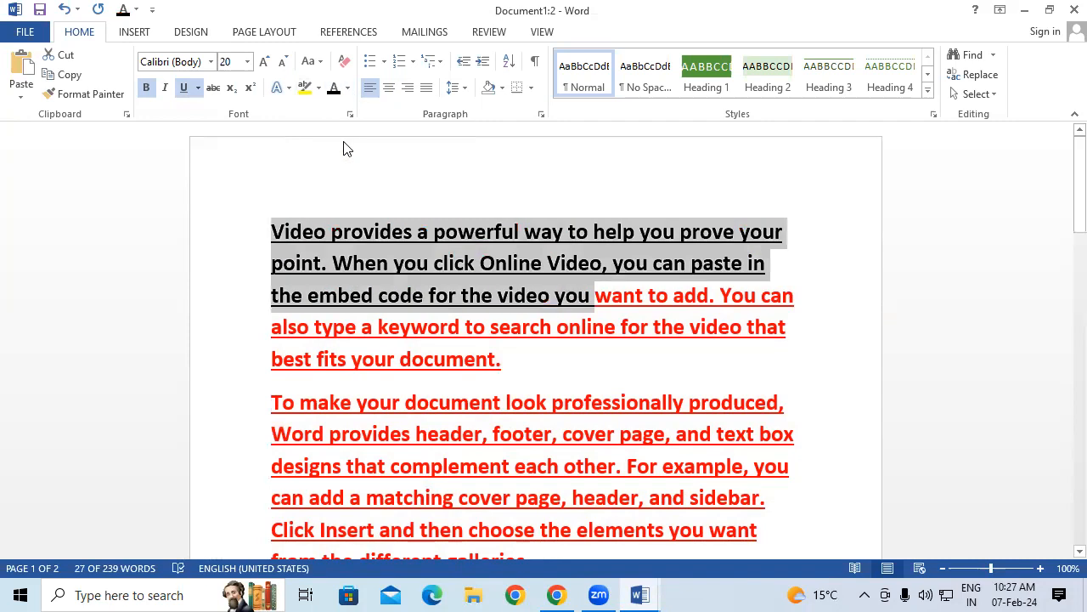
pyautogui.moveTo(645, 592)
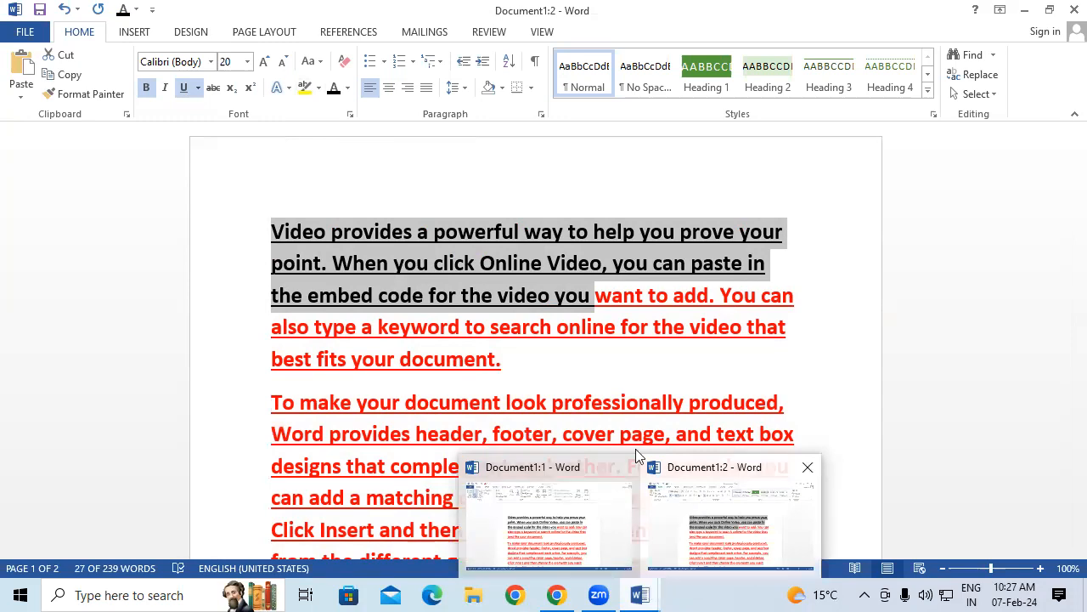
pyautogui.click(490, 311)
# Step: Arrange both document windows on one screen and bring the first paragraph into view in each
pyautogui.click(542, 32)
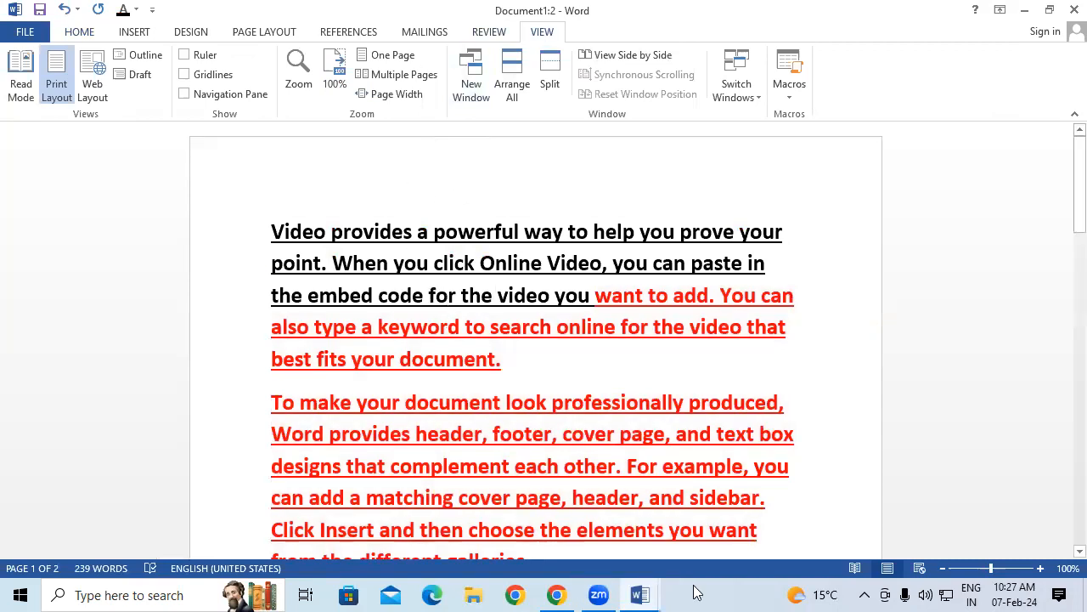
pyautogui.moveTo(650, 592)
pyautogui.click(513, 91)
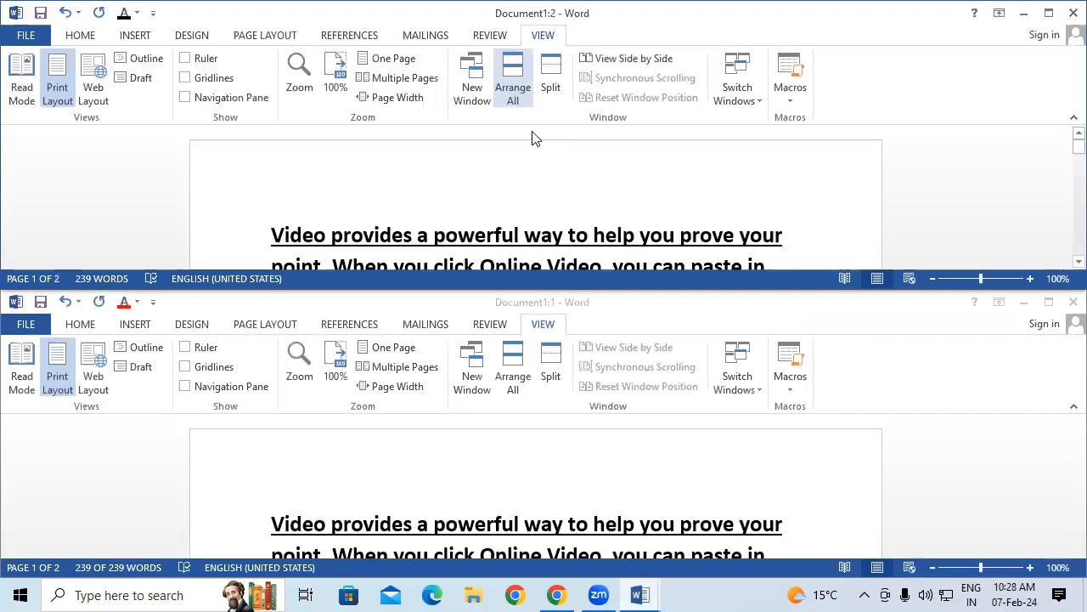
pyautogui.scroll(-1, 535, 204)
pyautogui.scroll(-1, 577, 507)
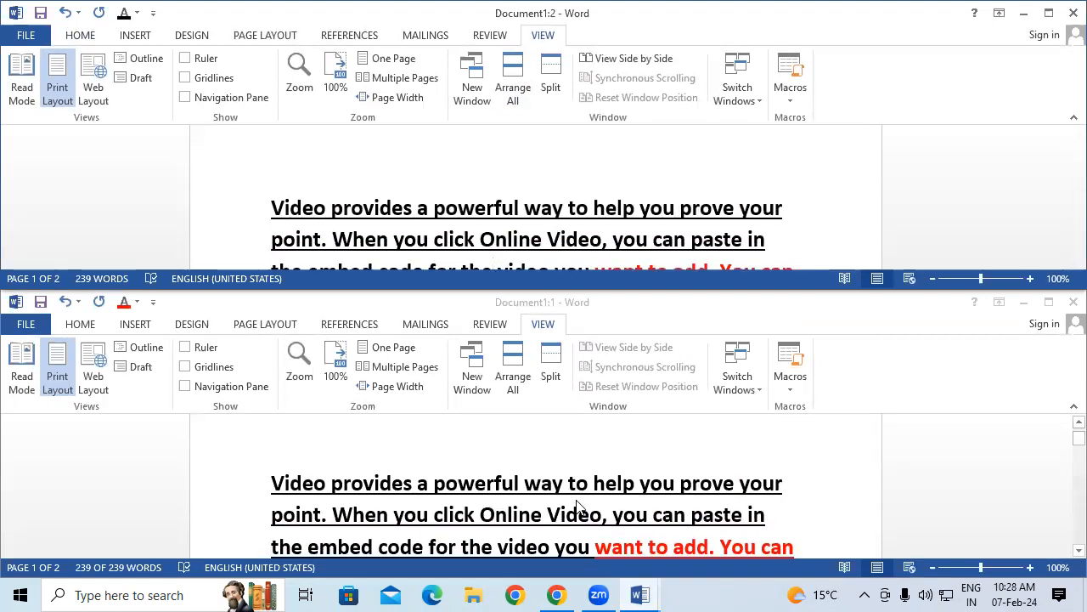
# Step: Recolor "Video provides a powerful" red and remove its underline in the Document1:2 window
pyautogui.moveTo(270, 207); pyautogui.dragTo(522, 208)
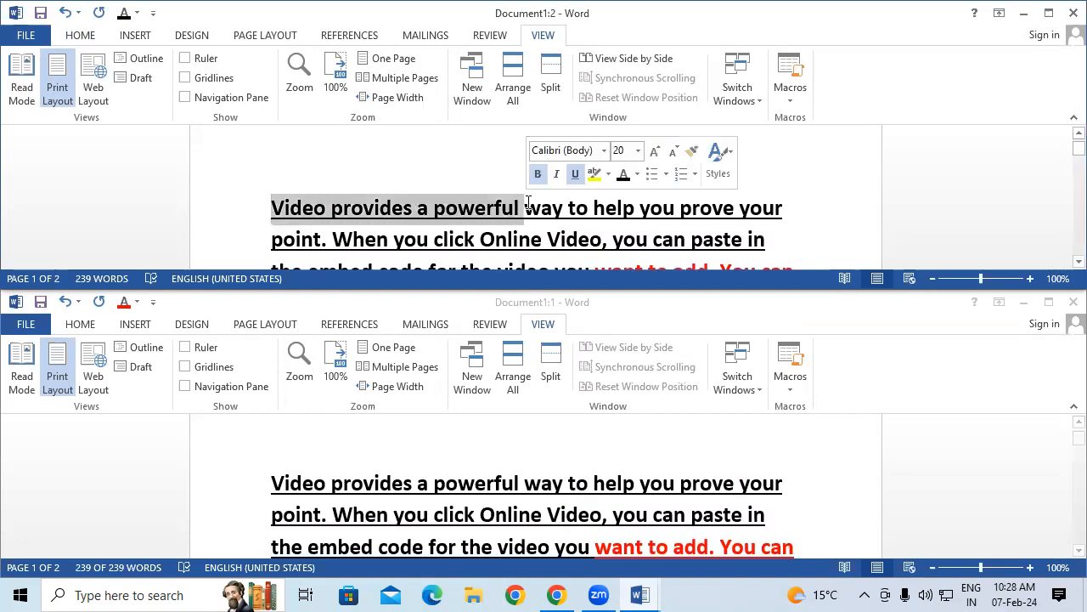
pyautogui.click(92, 40)
pyautogui.click(349, 90)
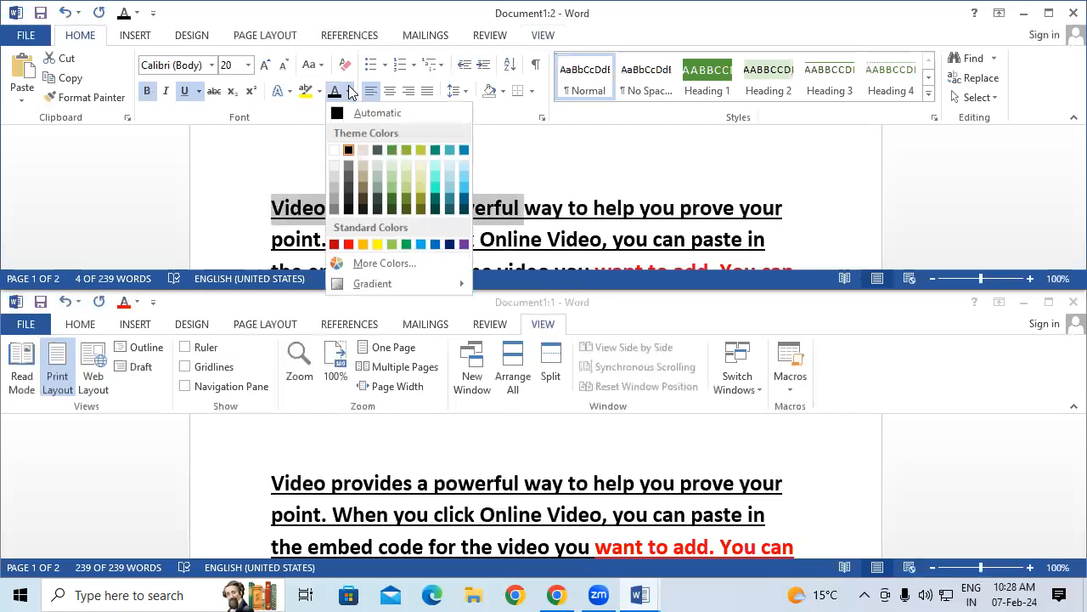
pyautogui.click(348, 244)
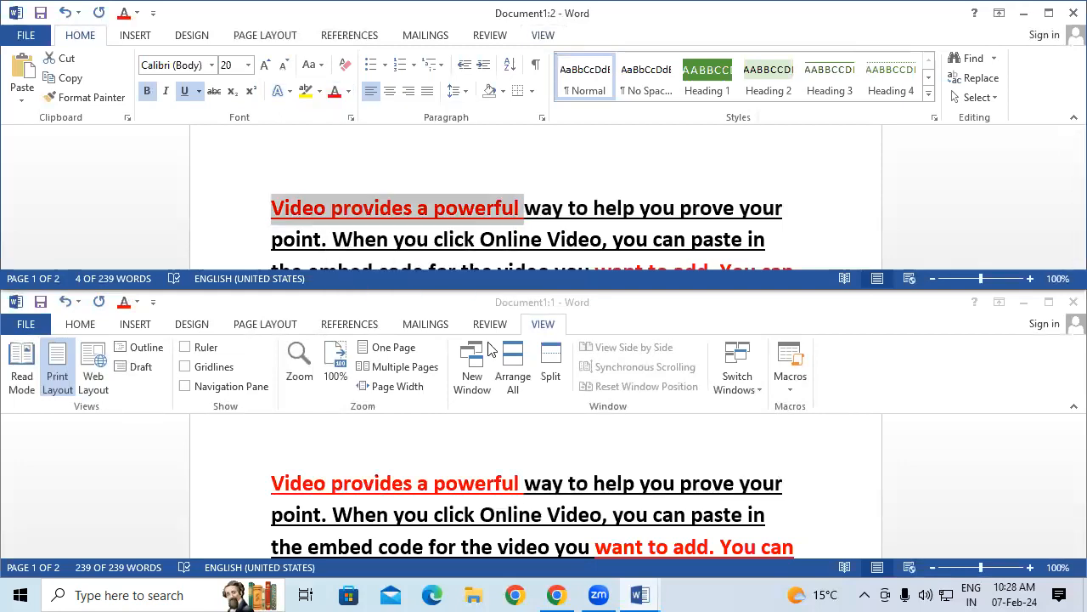
pyautogui.click(184, 91)
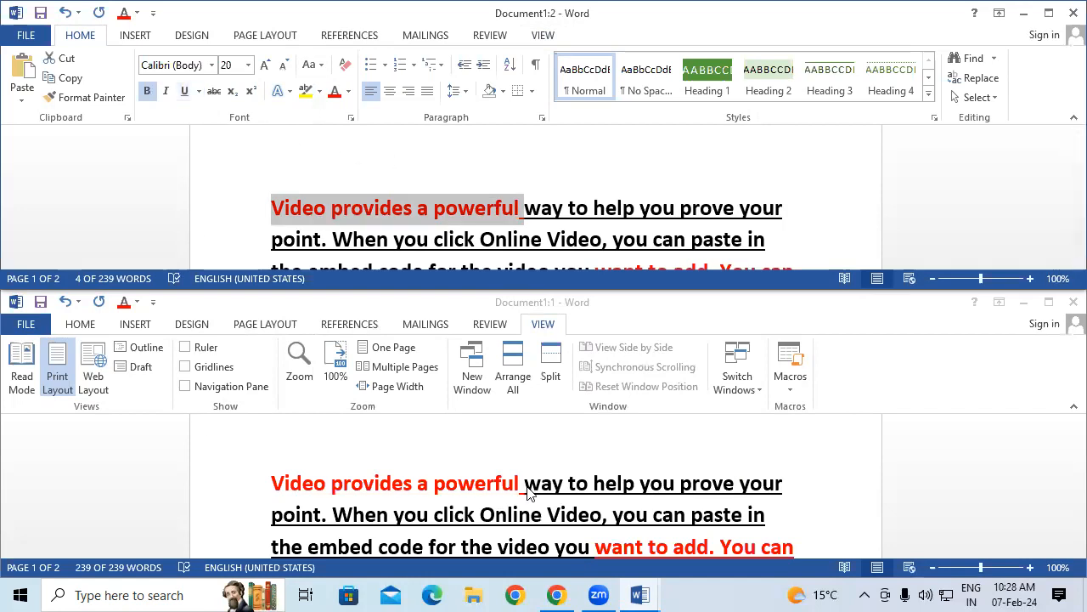
# Step: Enlarge the phrase "Video provides a powerful" to 26 pt
pyautogui.click(265, 66)
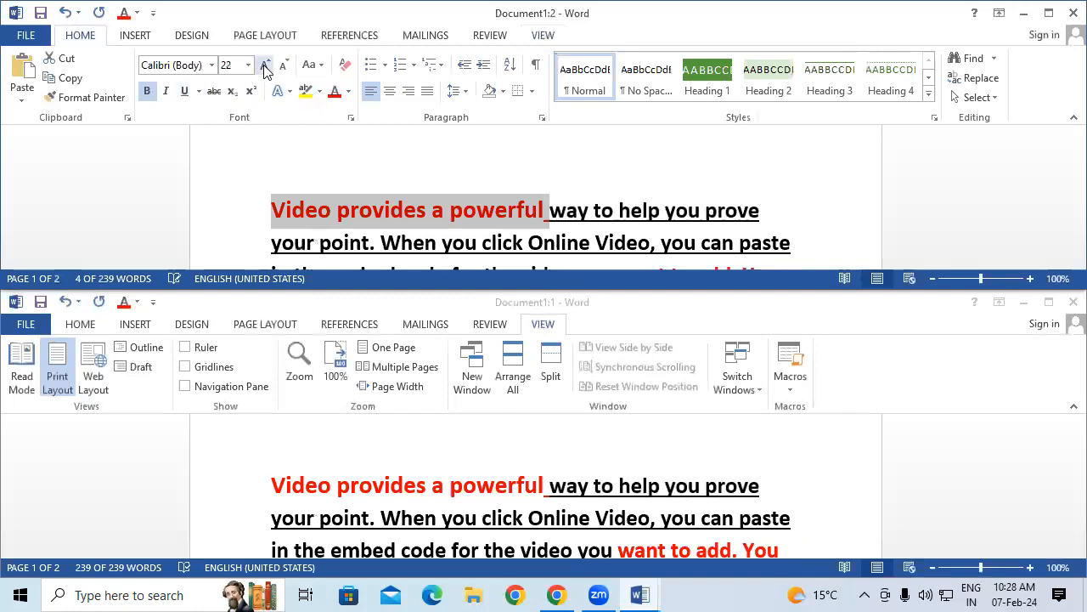
pyautogui.click(265, 66)
pyautogui.click(265, 65)
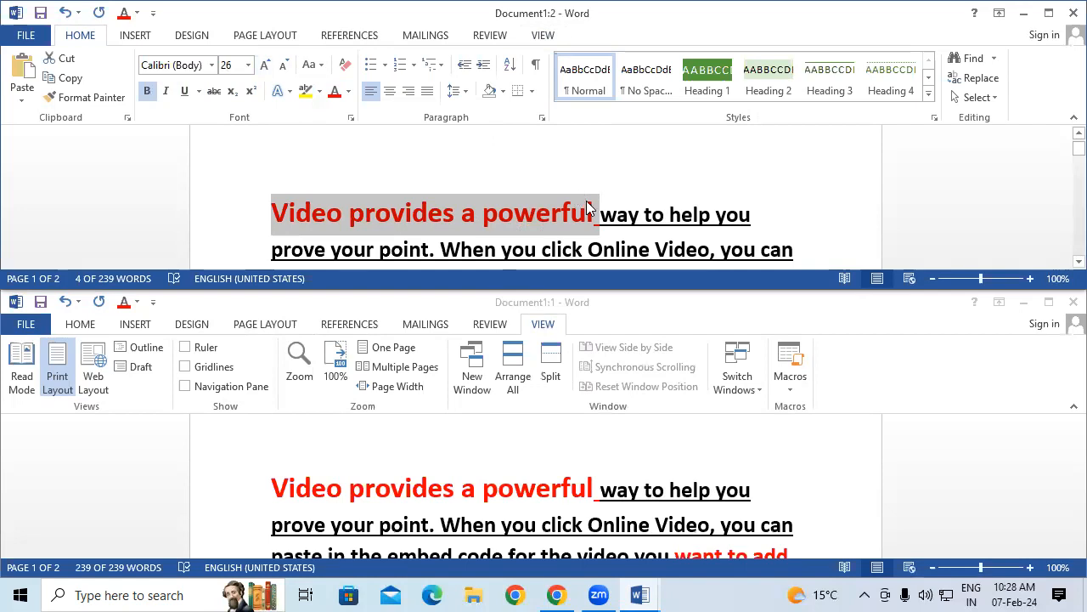
# Step: Shrink "Video provides a powerful" to 14 pt and underline it again
pyautogui.click(281, 68)
pyautogui.click(281, 68)
pyautogui.click(281, 68)
pyautogui.click(281, 68)
pyautogui.click(281, 68)
pyautogui.click(281, 68)
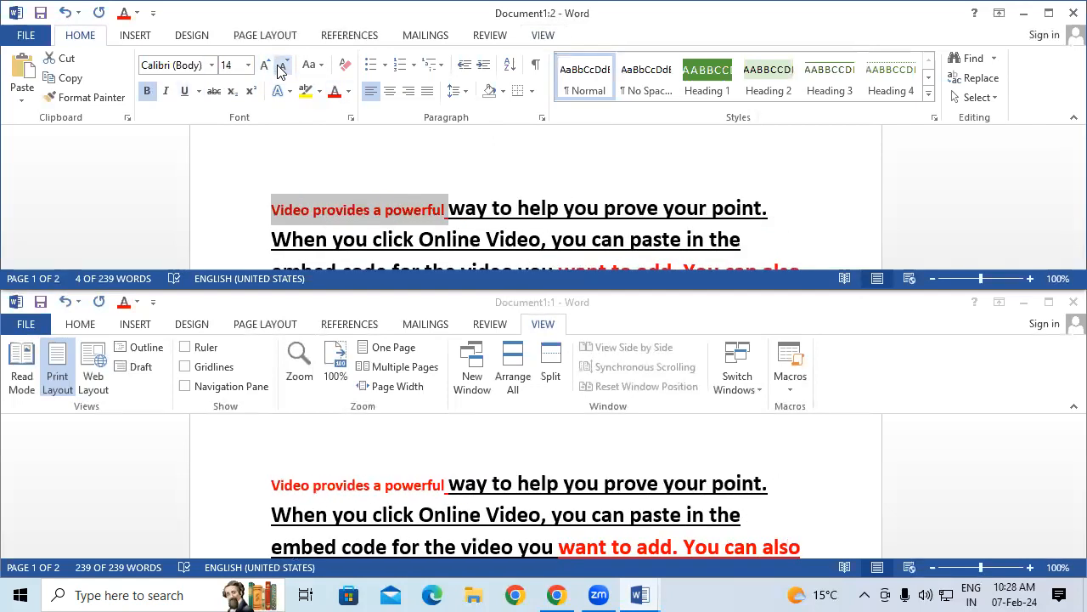
pyautogui.click(184, 91)
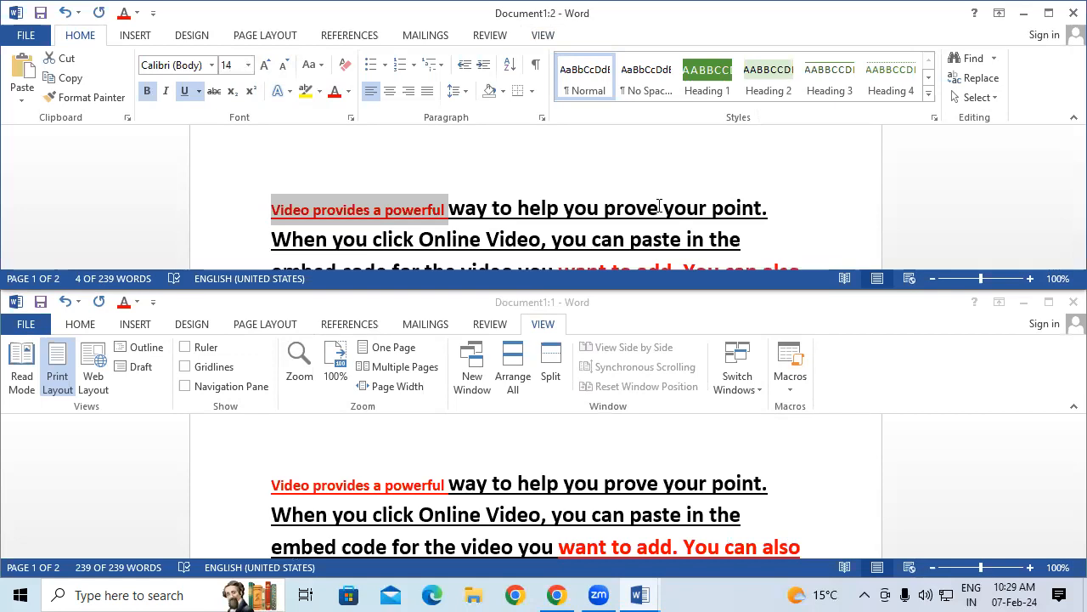
# Step: View the two document windows side by side and scroll them together
pyautogui.click(545, 41)
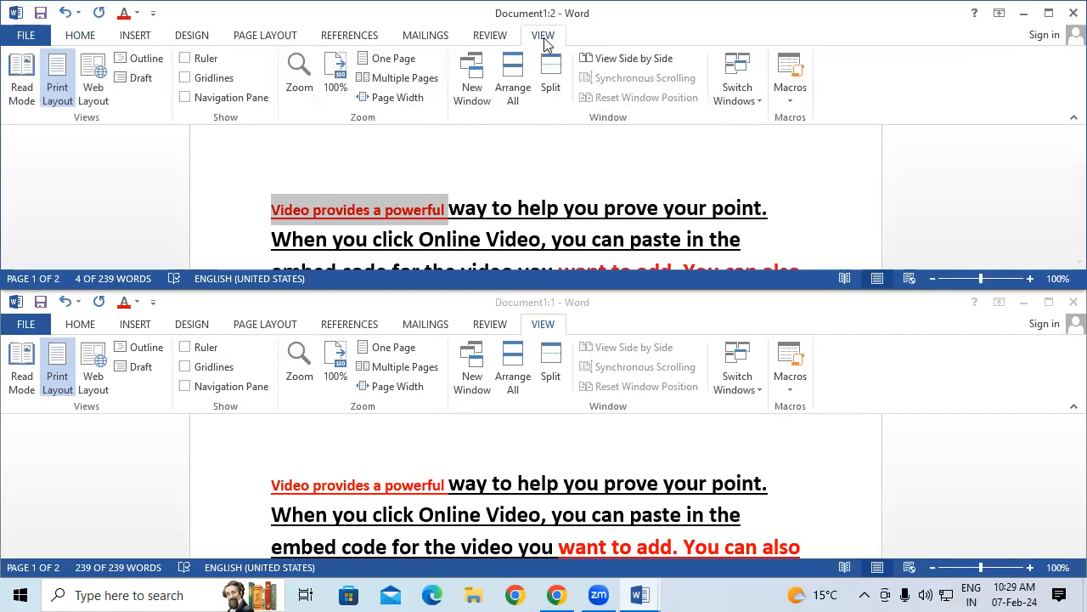
pyautogui.click(599, 61)
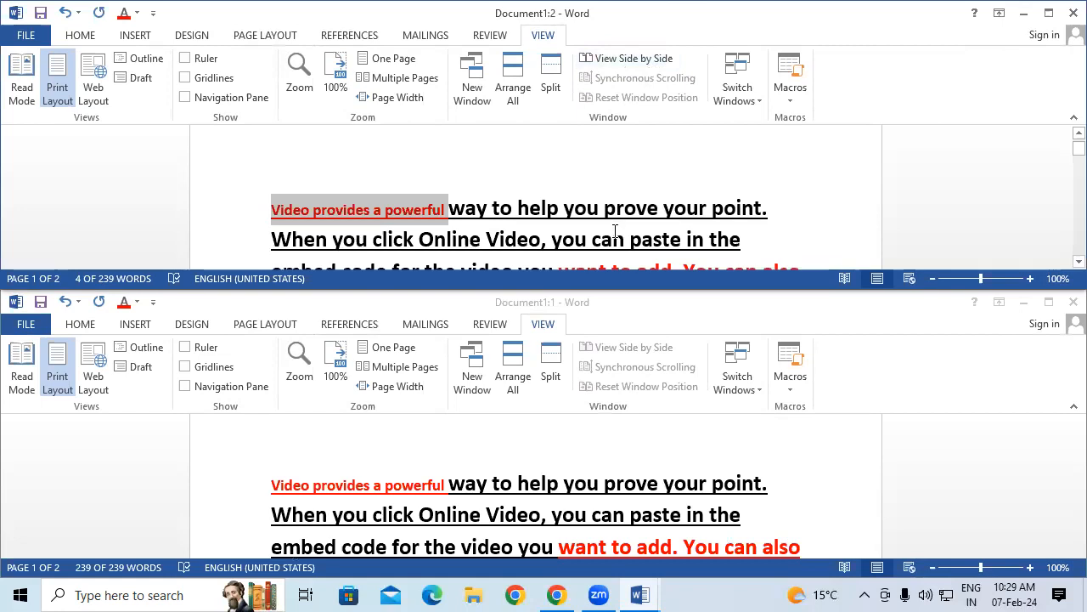
pyautogui.click(626, 59)
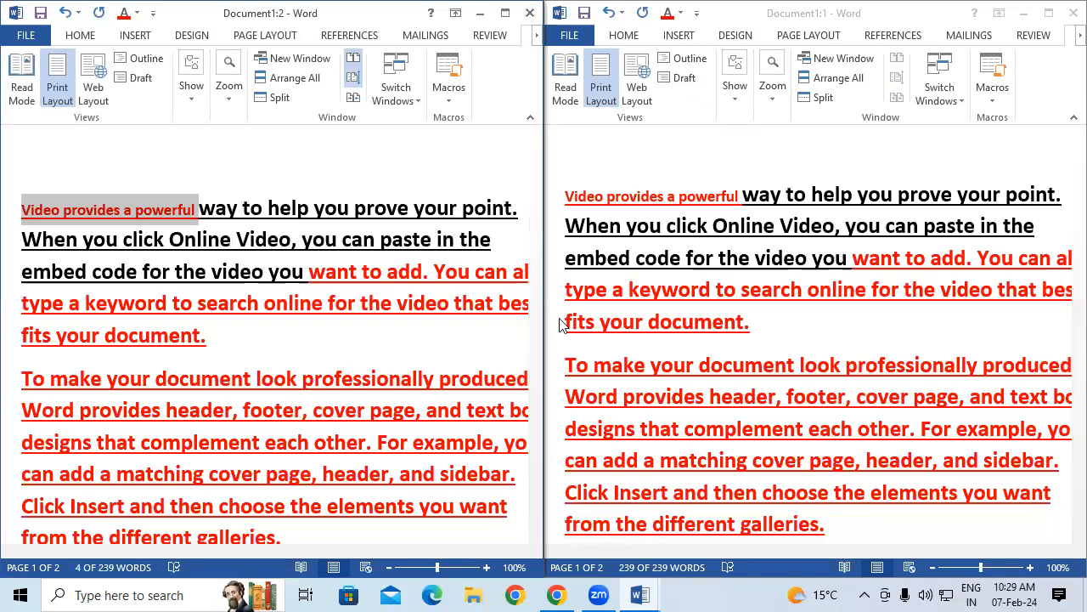
pyautogui.moveTo(536, 225); pyautogui.dragTo(532, 179)
pyautogui.moveTo(548, 336); pyautogui.dragTo(533, 186)
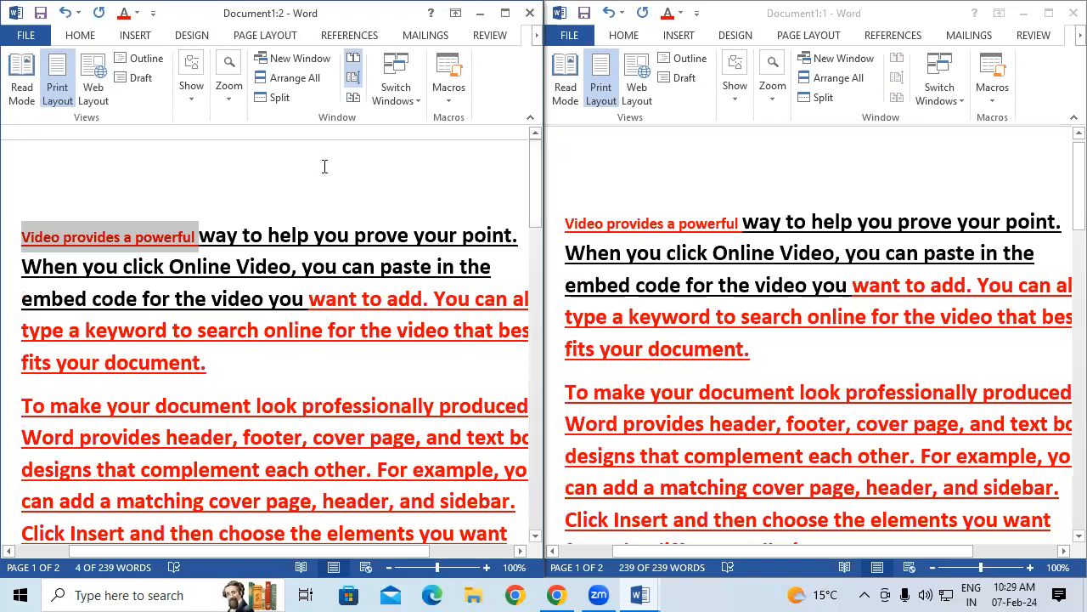
pyautogui.click(32, 237)
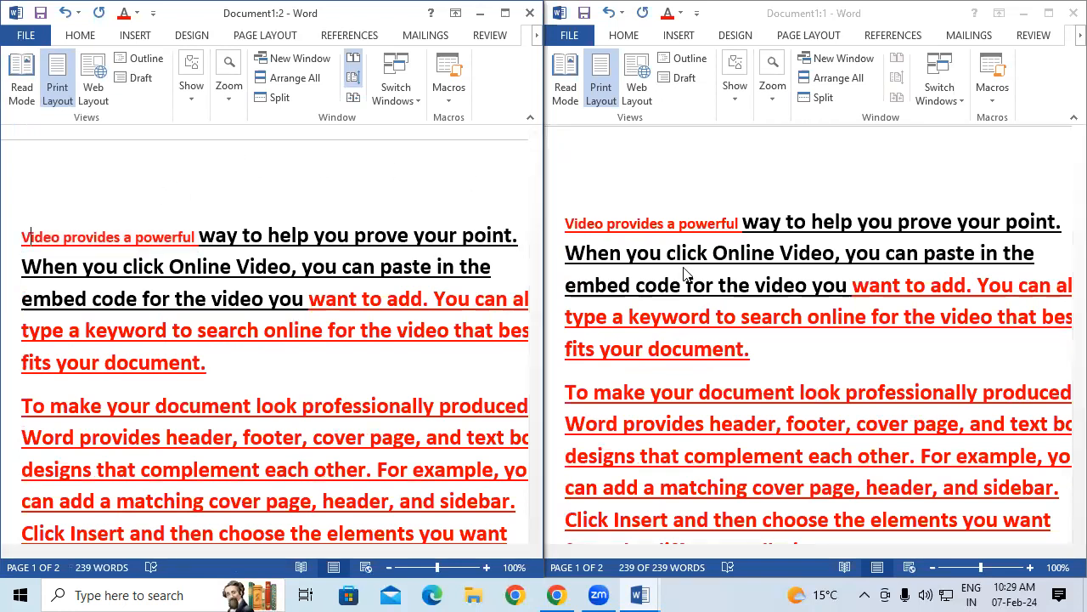
# Step: Maximize the Document1:2 window and return to the side-by-side view with synchronous scrolling on
pyautogui.click(504, 13)
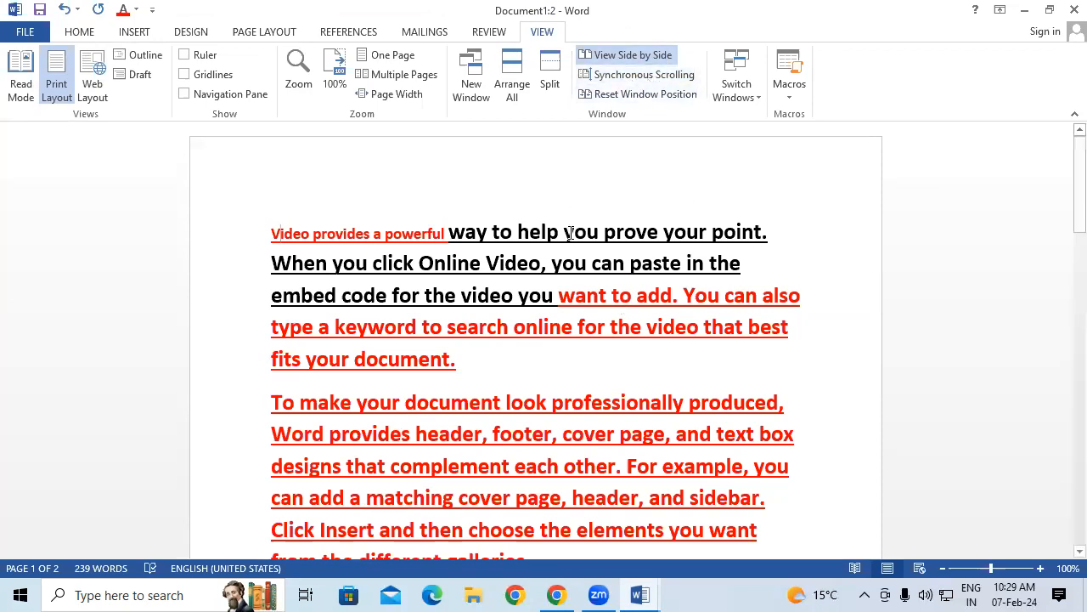
pyautogui.click(659, 78)
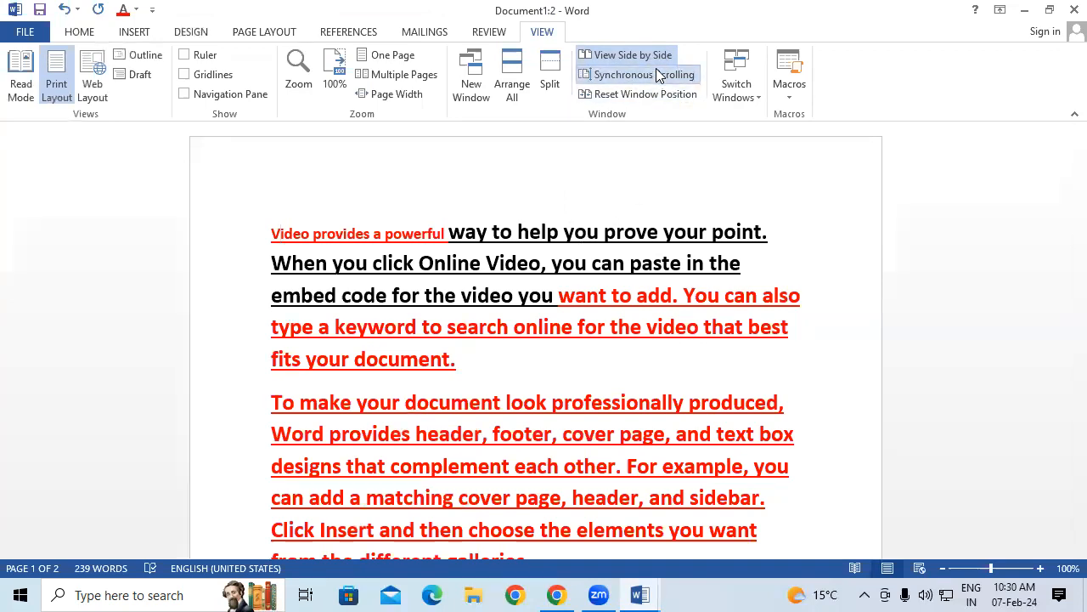
pyautogui.click(655, 55)
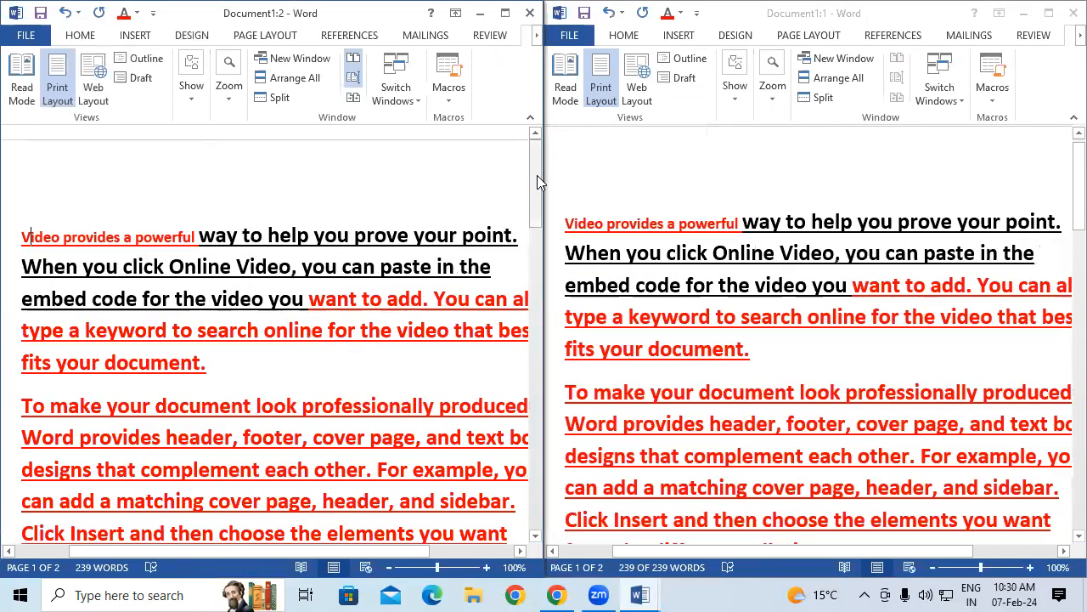
pyautogui.moveTo(537, 175)
pyautogui.mouseDown()
pyautogui.moveTo(548, 306)
pyautogui.moveTo(552, 231)
pyautogui.moveTo(537, 136)
pyautogui.mouseUp()
# Step: Turn off synchronous scrolling, scroll each window independently, and maximize the Document1:2 window
pyautogui.click(353, 77)
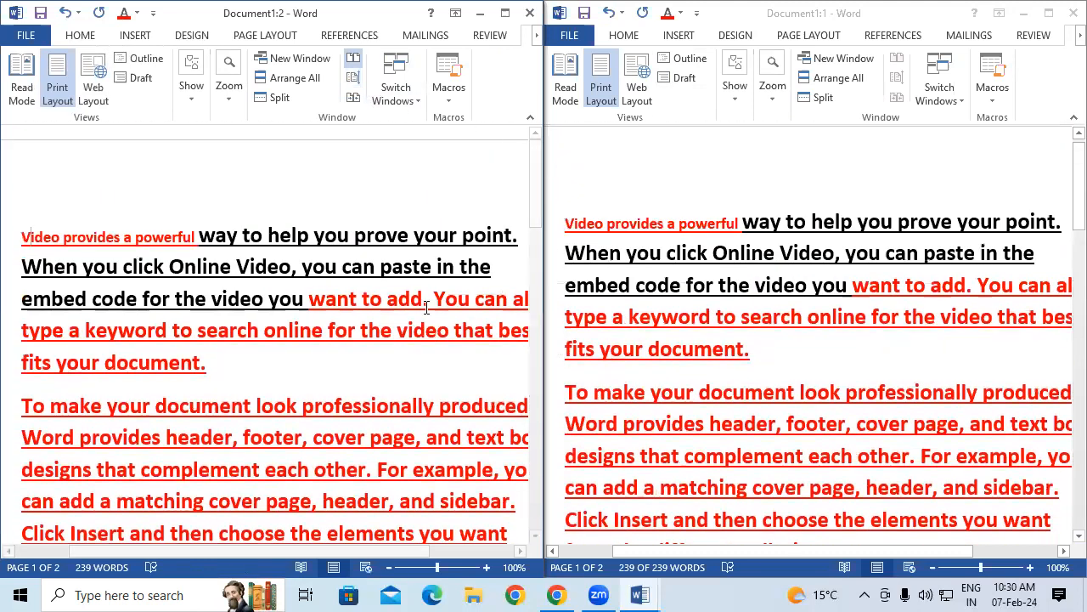
pyautogui.moveTo(535, 213); pyautogui.dragTo(527, 187)
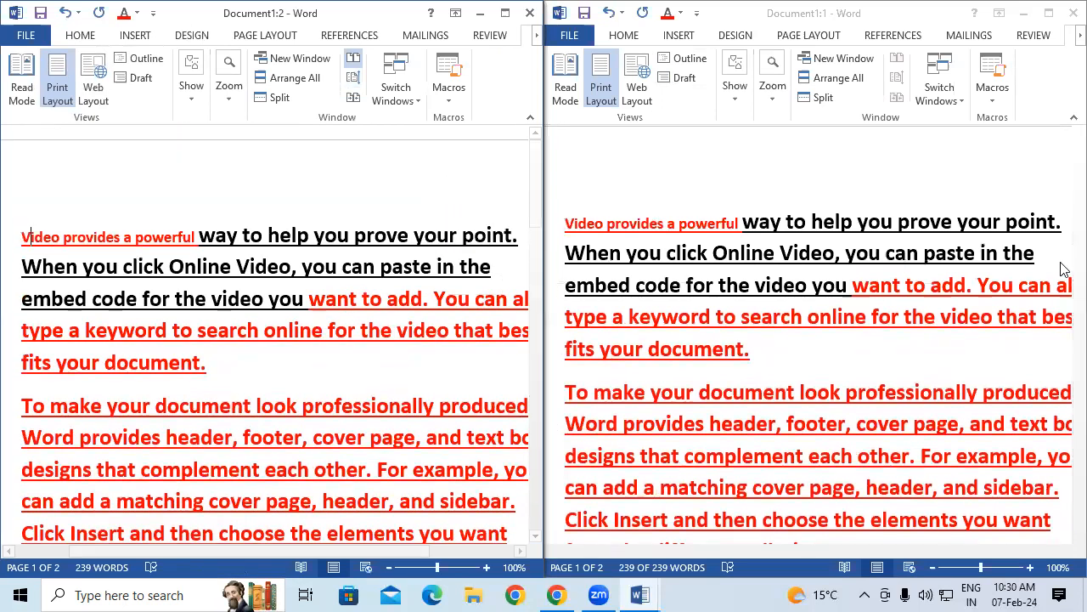
pyautogui.click(1064, 423)
pyautogui.hotkey('ctrl', 'a')
pyautogui.moveTo(1064, 221); pyautogui.dragTo(1063, 185)
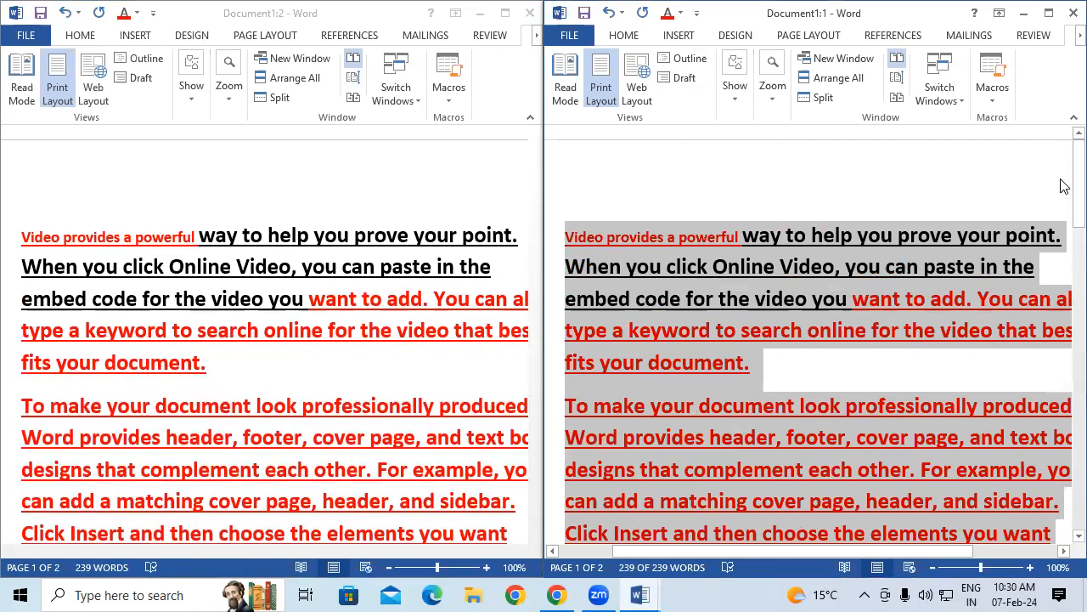
pyautogui.click(505, 12)
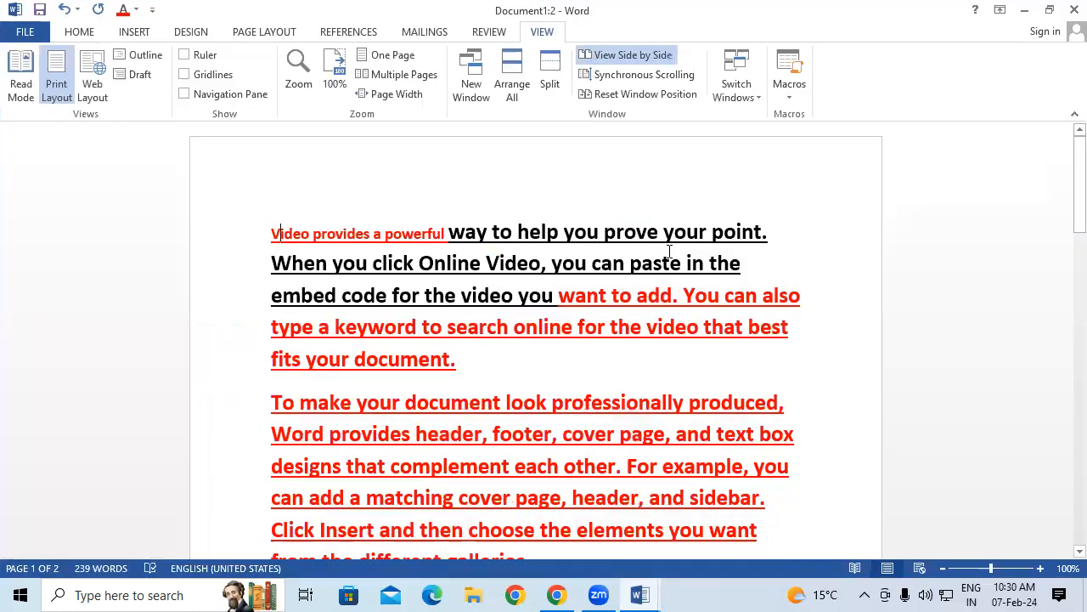
# Step: Turn the side-by-side view off and on again, and scroll both windows together with synchronous scrolling
pyautogui.click(670, 252)
pyautogui.click(644, 56)
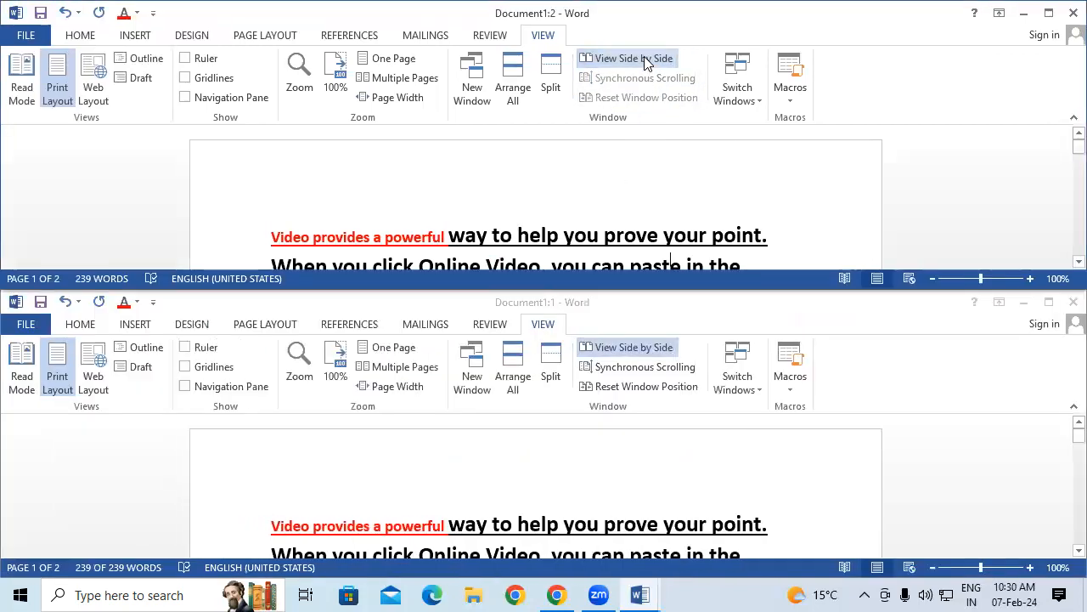
pyautogui.click(644, 60)
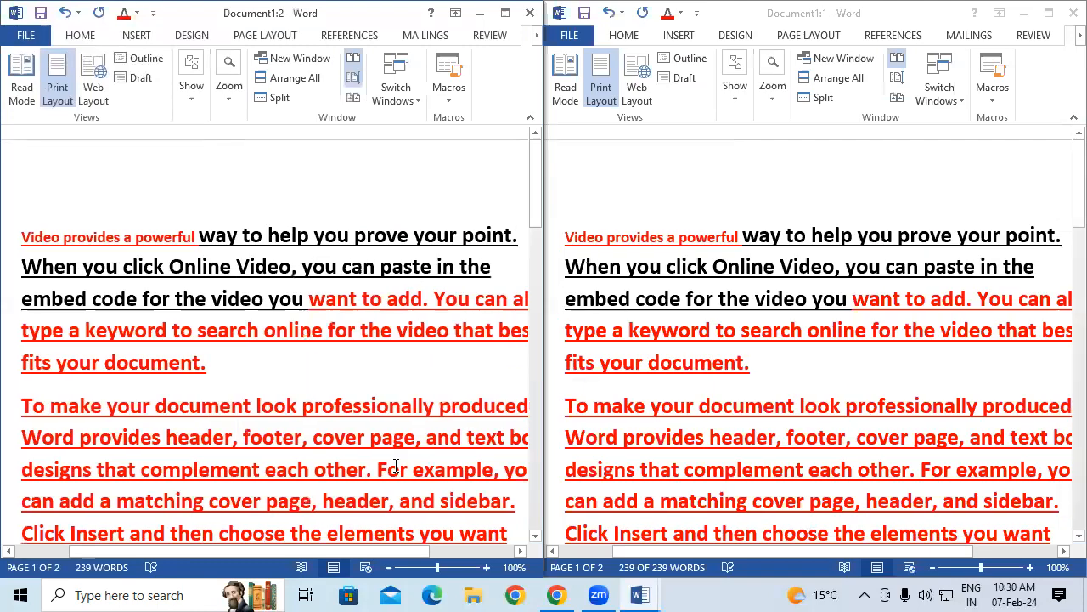
pyautogui.moveTo(537, 188)
pyautogui.mouseDown()
pyautogui.moveTo(530, 223)
pyautogui.moveTo(529, 183)
pyautogui.mouseUp()
pyautogui.moveTo(535, 217)
pyautogui.mouseDown()
pyautogui.moveTo(535, 280)
pyautogui.moveTo(535, 217)
pyautogui.mouseUp()
pyautogui.moveTo(1061, 214)
pyautogui.mouseDown()
pyautogui.moveTo(1062, 204)
pyautogui.moveTo(1062, 321)
pyautogui.moveTo(1061, 214)
pyautogui.mouseUp()
pyautogui.click(425, 342)
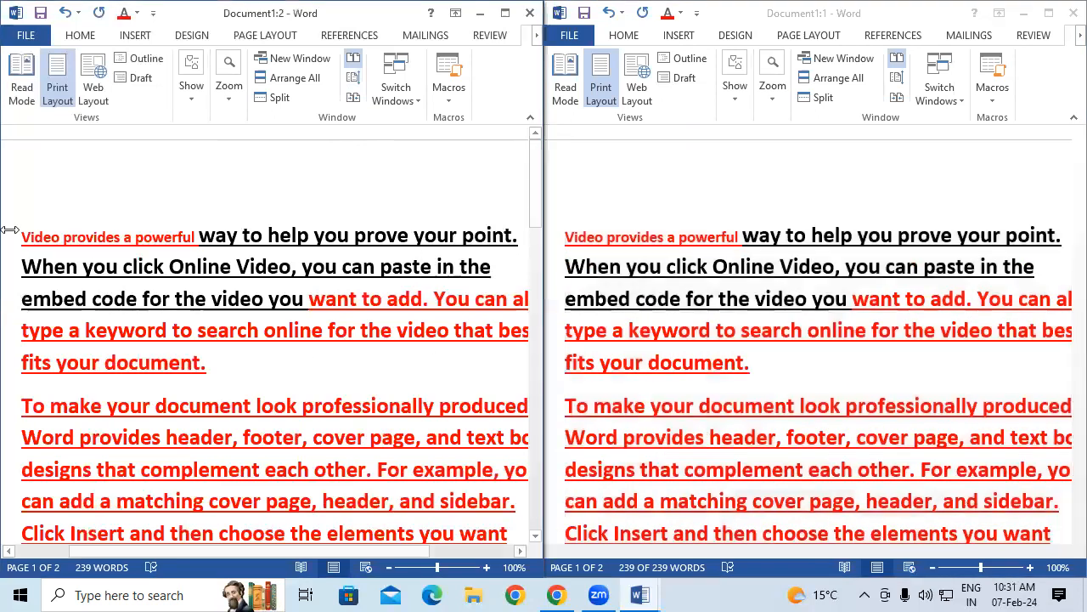
# Step: Remove the underline from the text "Video provides" through "look professionally", recolor it green, and maximize the Document1:2 window
pyautogui.moveTo(20, 238); pyautogui.dragTo(366, 408)
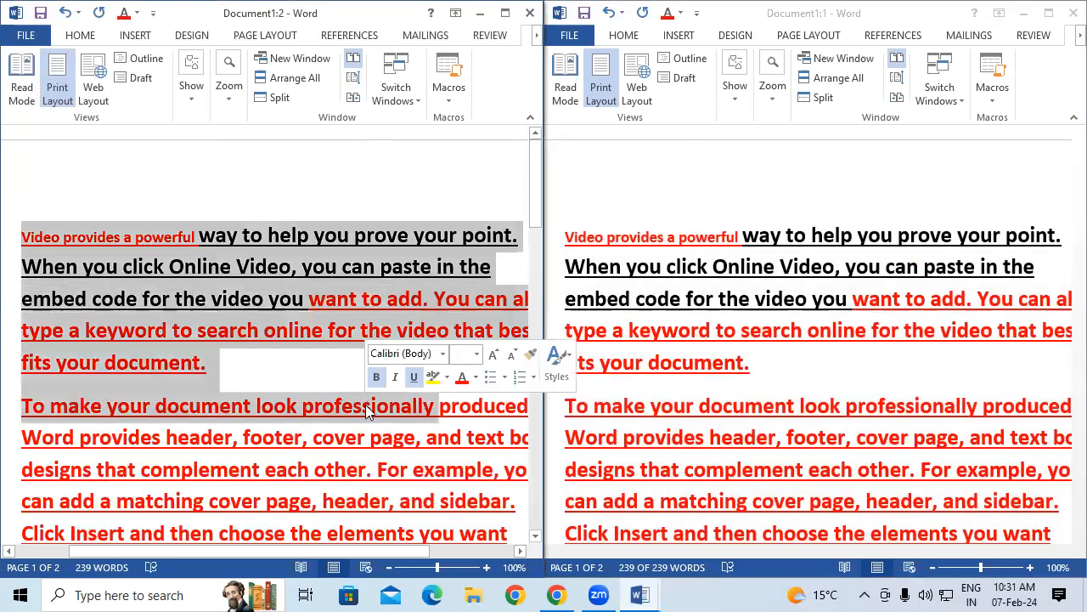
pyautogui.hotkey('ctrl', 'u')
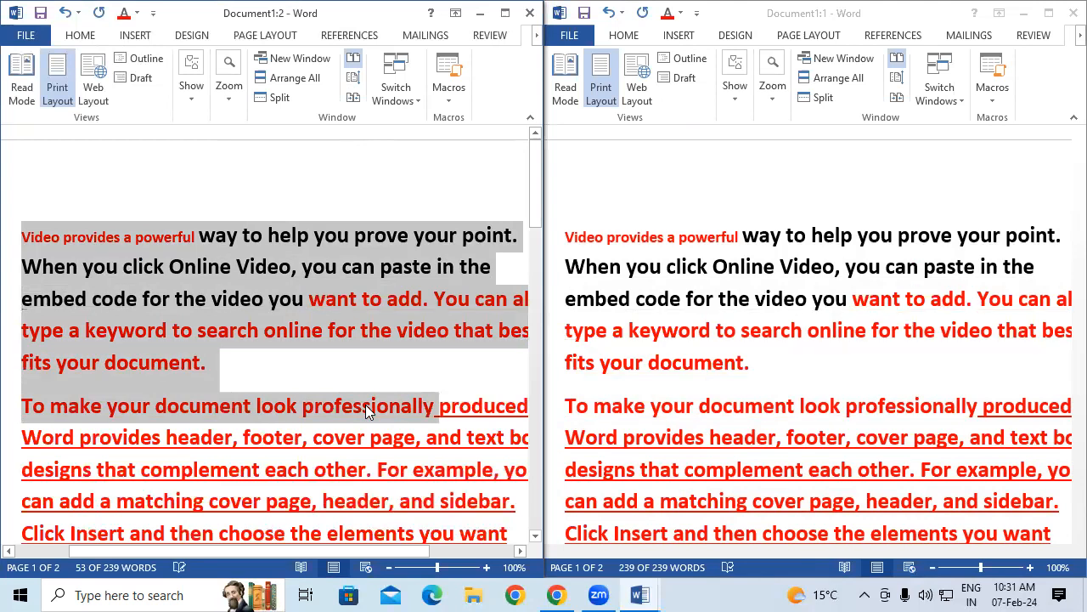
pyautogui.click(90, 38)
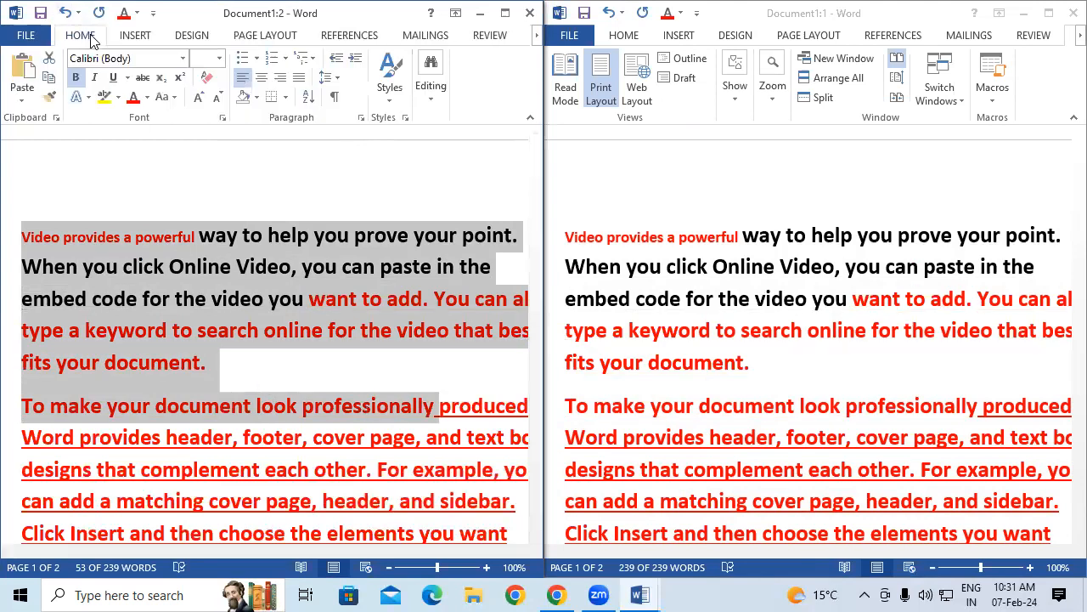
pyautogui.click(148, 98)
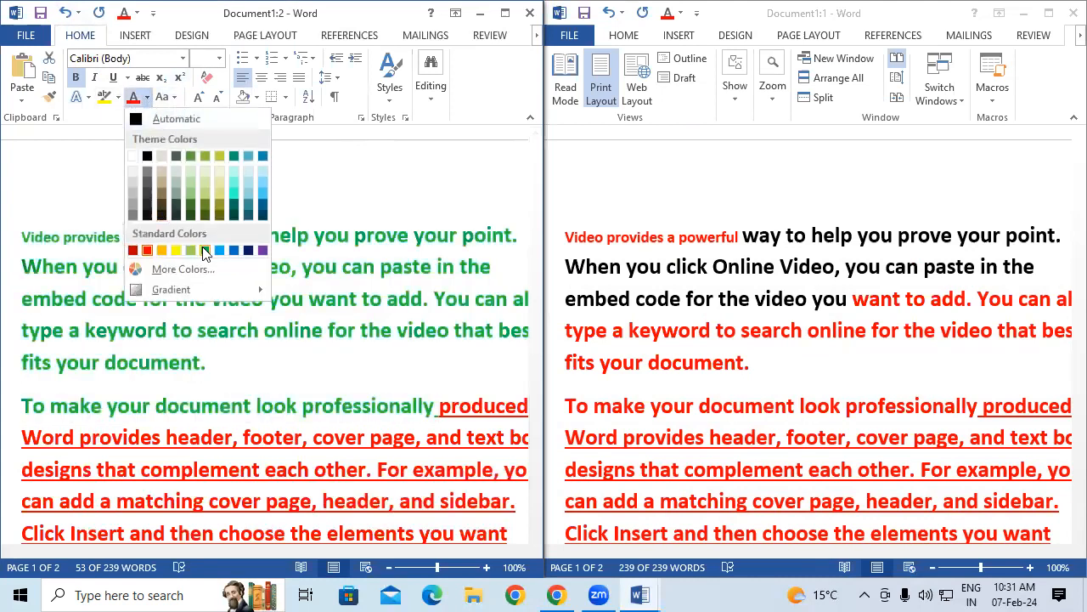
pyautogui.click(202, 249)
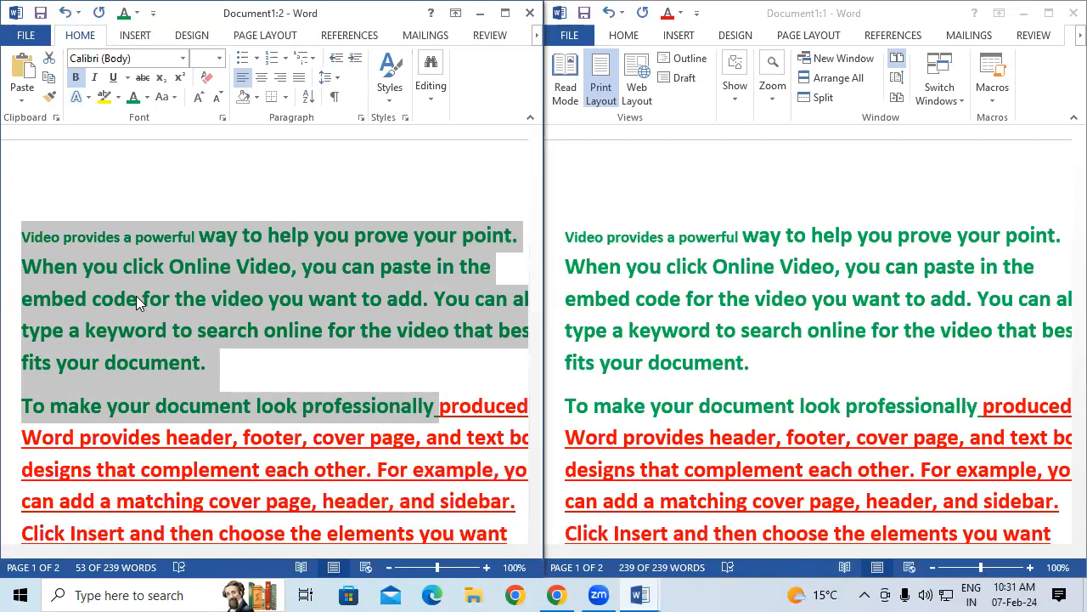
pyautogui.click(506, 14)
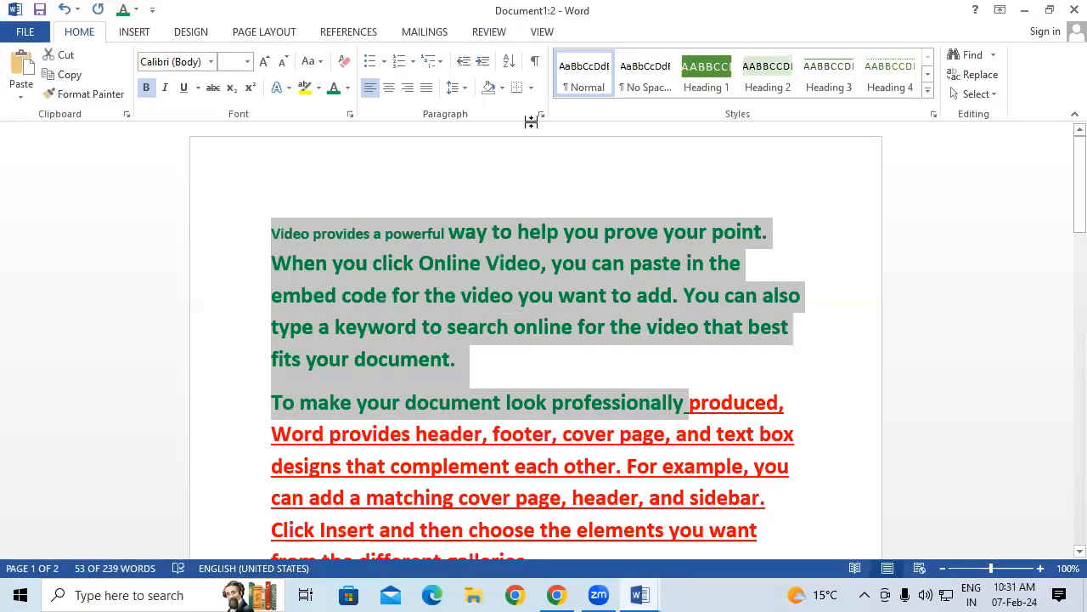
# Step: Reset the side-by-side window positions twice, maximizing the Document1:2 window after each reset
pyautogui.click(543, 32)
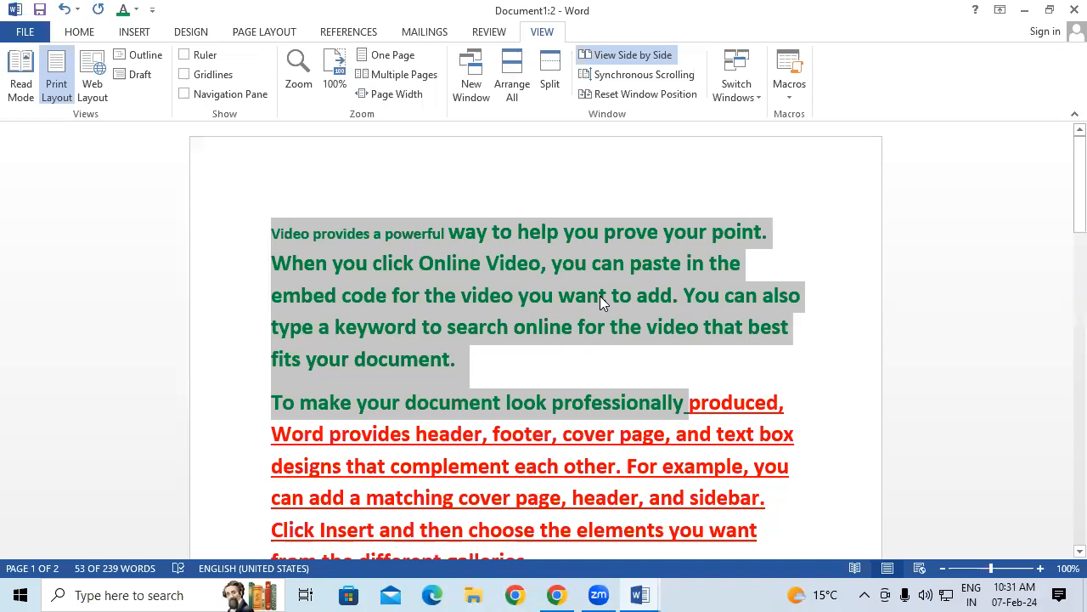
pyautogui.click(627, 95)
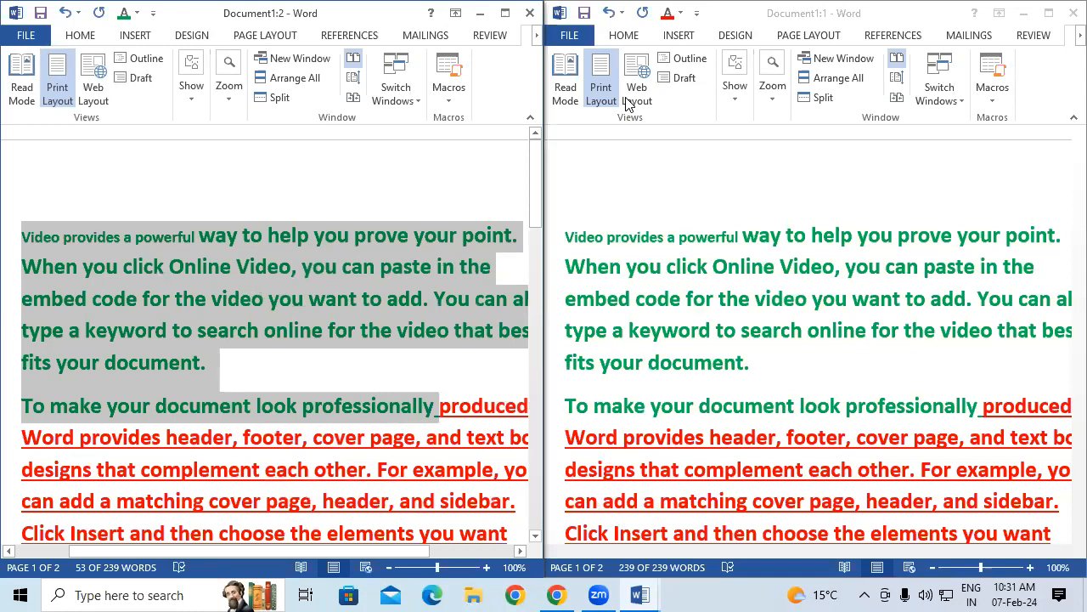
pyautogui.click(504, 13)
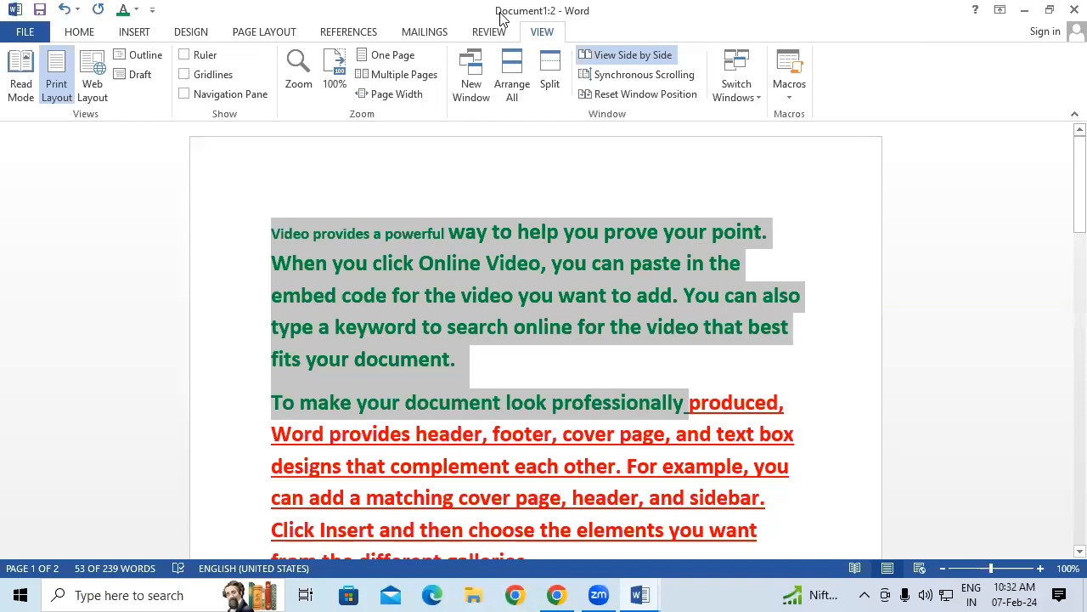
pyautogui.click(651, 101)
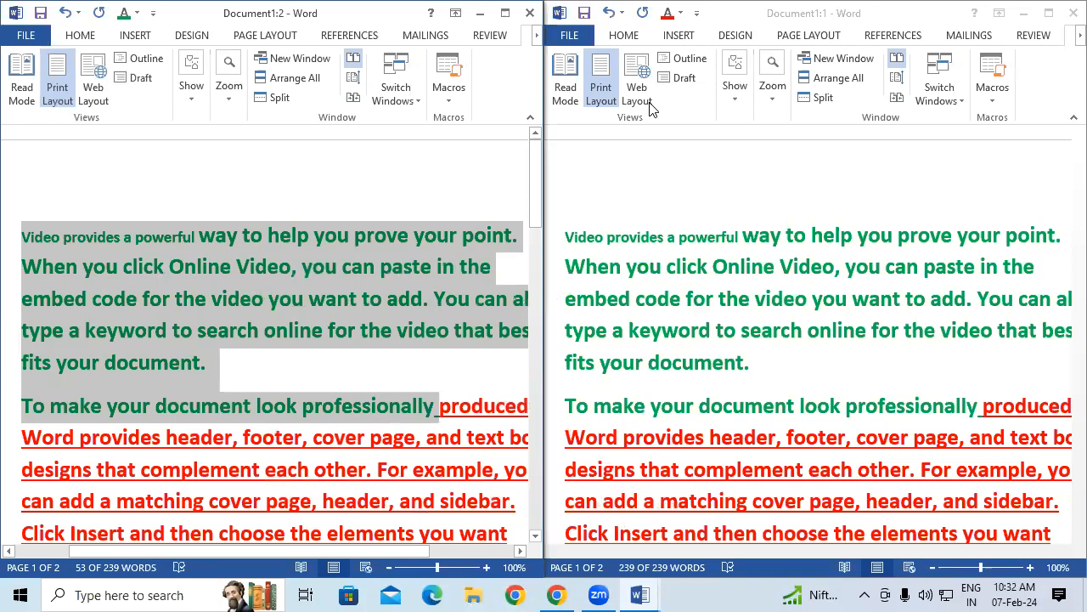
pyautogui.click(504, 13)
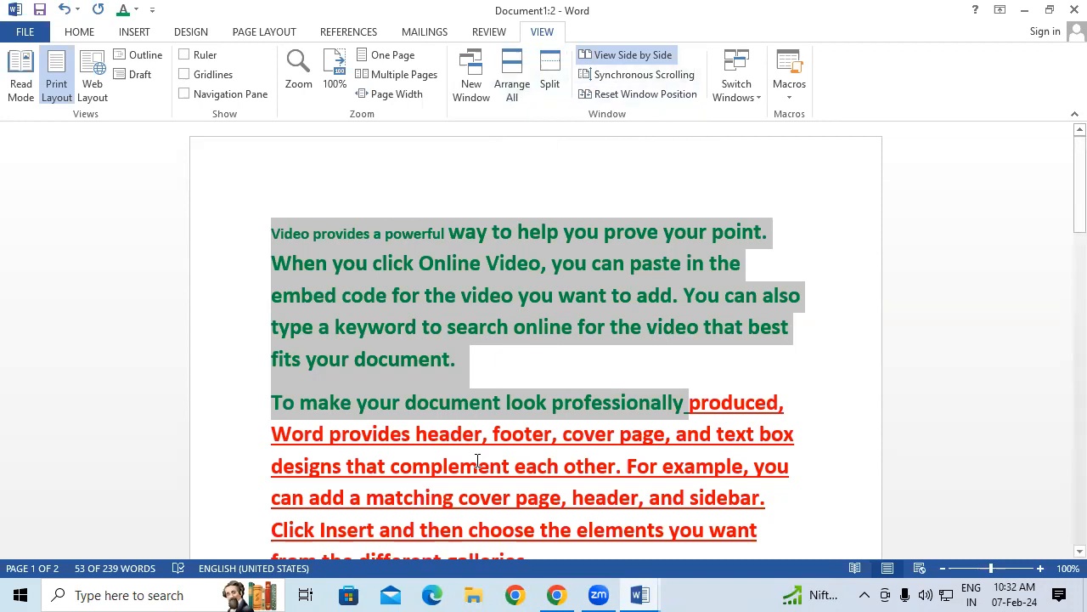
# Step: Arrange all open windows, return from the browser to Word, and open a second window of Document1
pyautogui.click(514, 85)
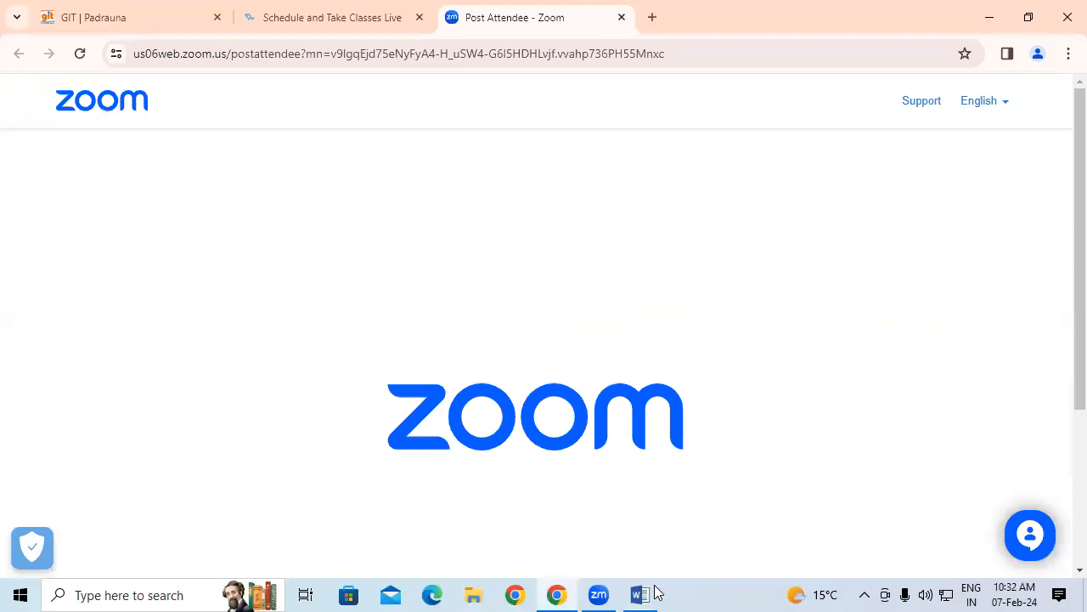
pyautogui.hotkey('alt', 'Tab')
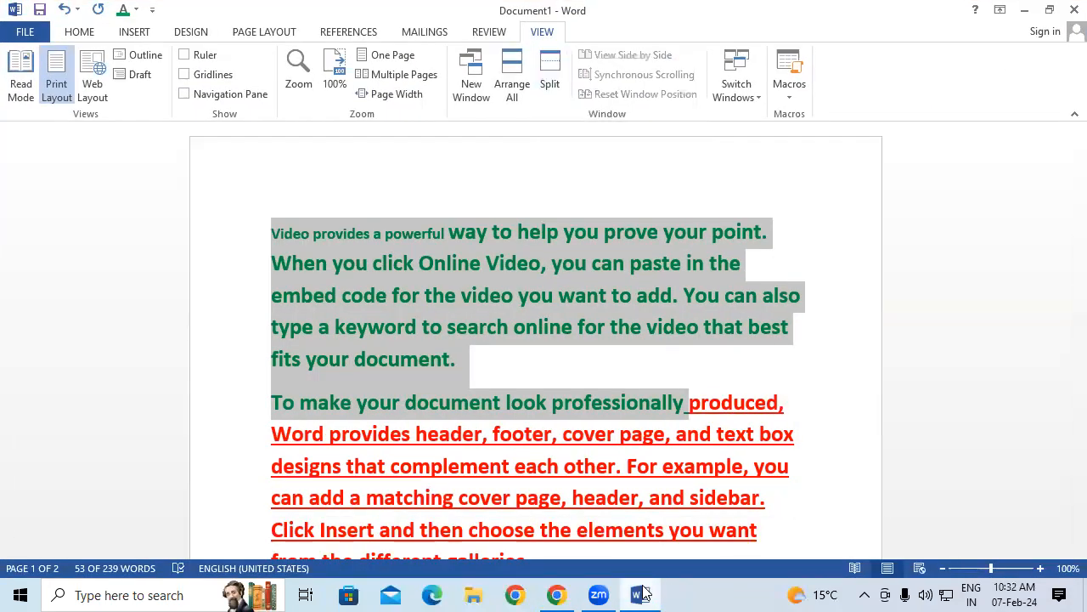
pyautogui.click(616, 367)
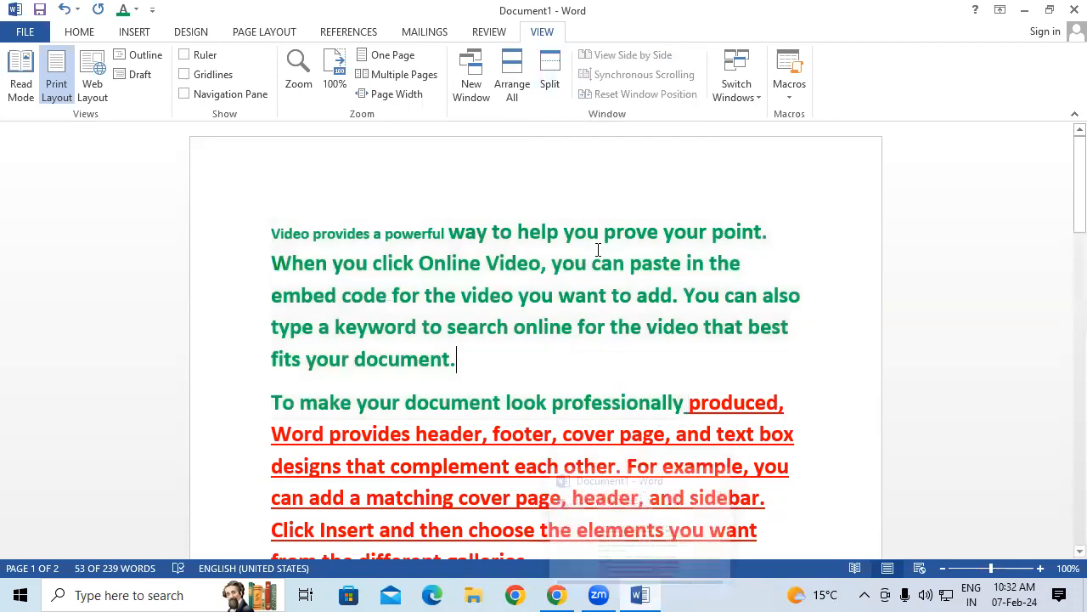
pyautogui.click(473, 85)
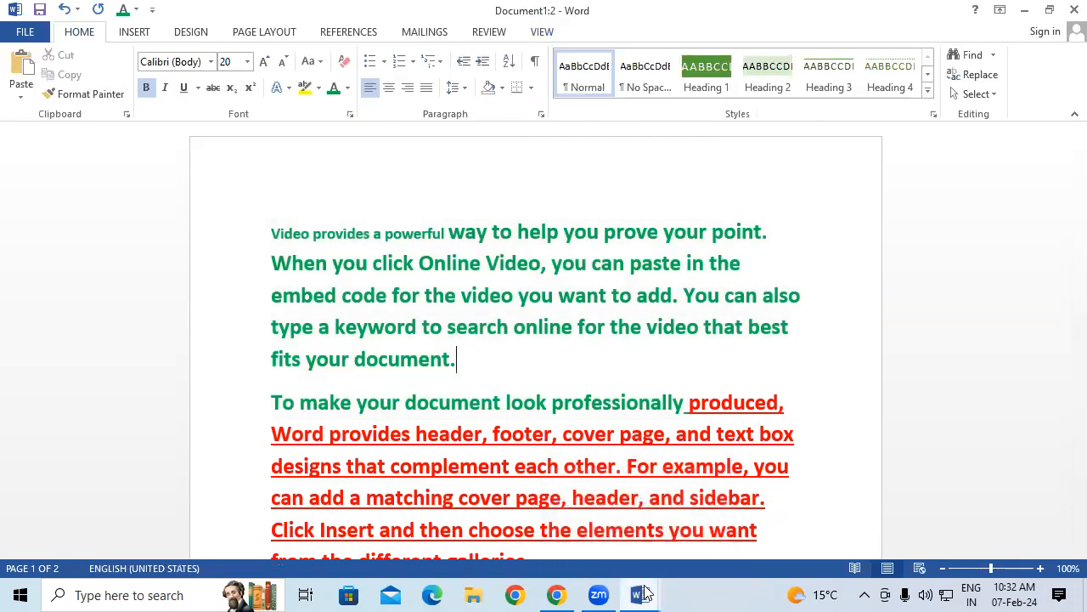
# Step: Split the Document1:2 window into two panes and show the start of the document in the lower pane
pyautogui.moveTo(510, 363); pyautogui.dragTo(510, 327)
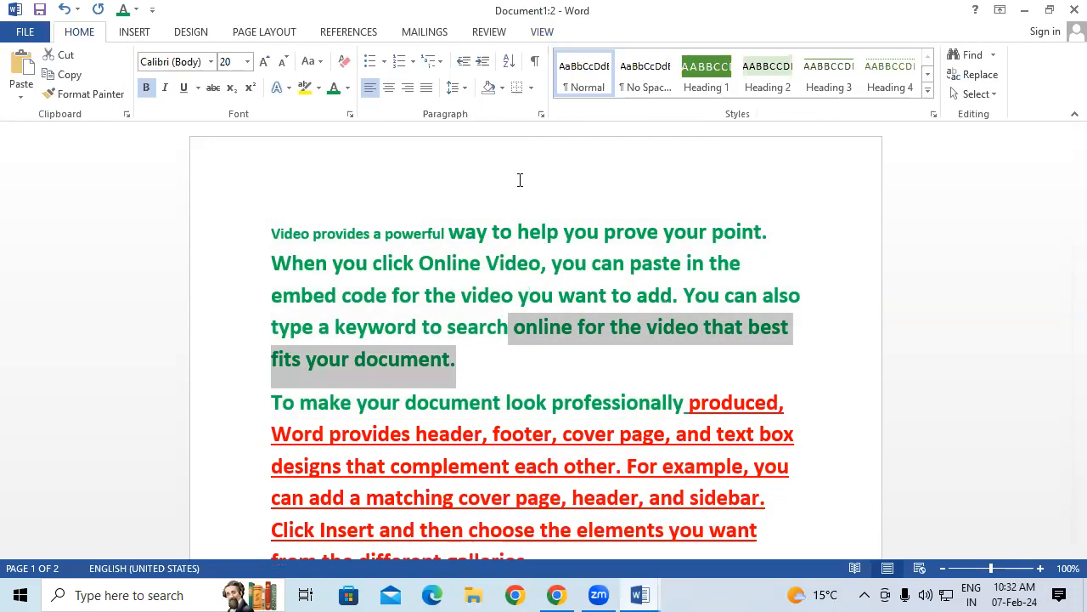
pyautogui.click(544, 34)
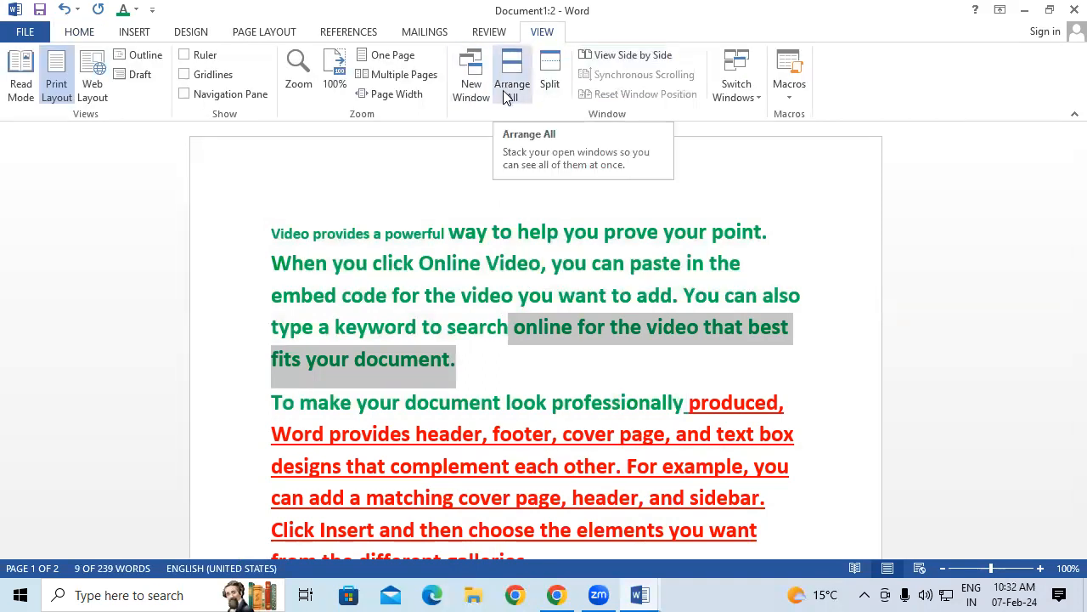
pyautogui.click(532, 365)
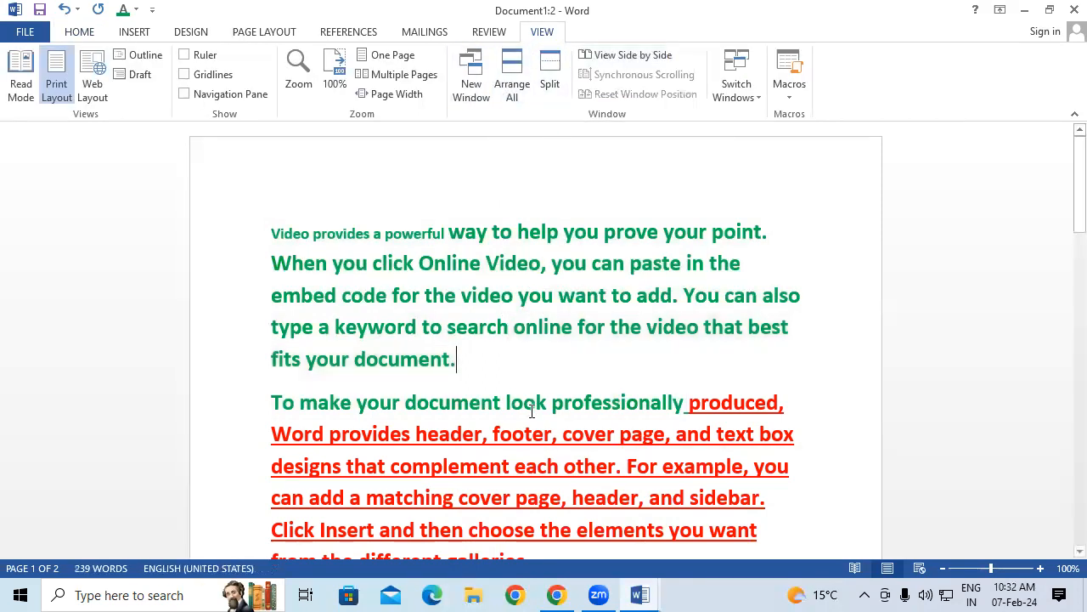
pyautogui.click(553, 83)
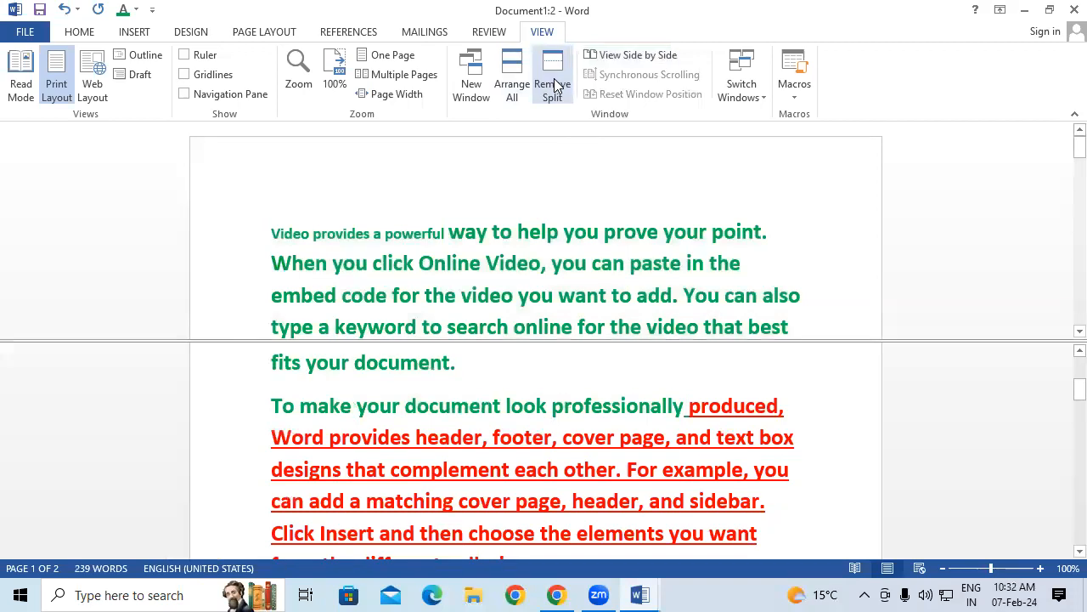
pyautogui.moveTo(1079, 389); pyautogui.dragTo(1064, 355)
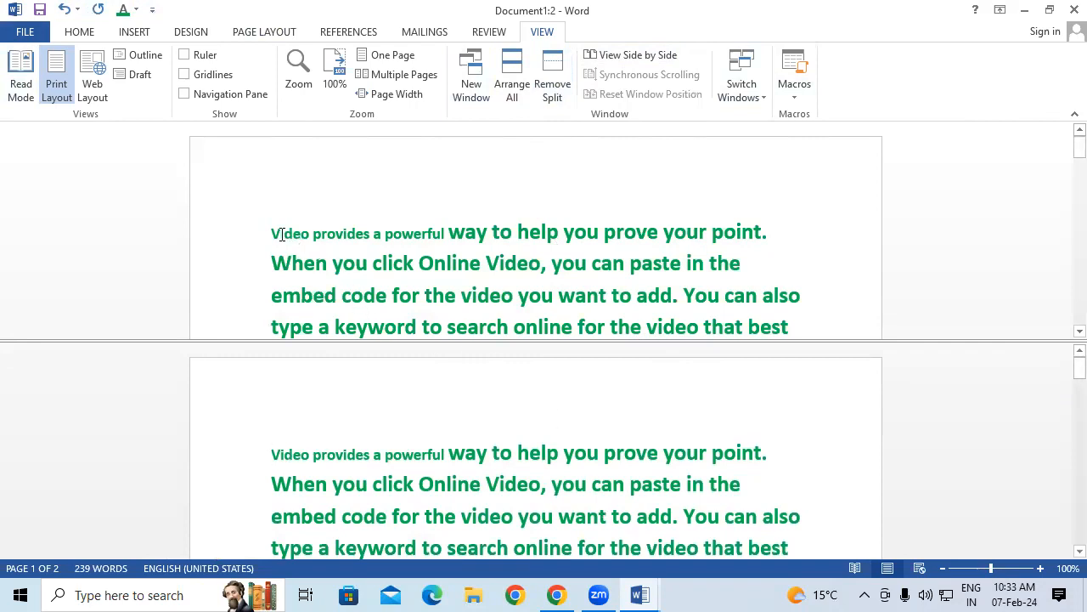
# Step: Increase the font size of the words "Video provides a powerful" in the upper pane to 24
pyautogui.moveTo(271, 233); pyautogui.dragTo(416, 238)
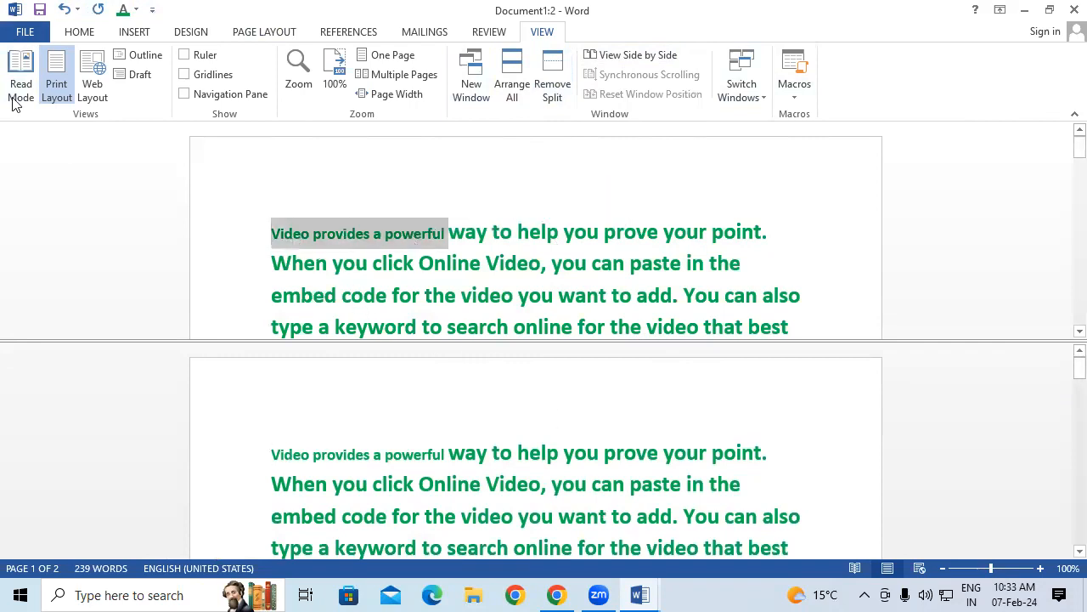
pyautogui.click(79, 32)
pyautogui.click(265, 63)
pyautogui.click(265, 63)
pyautogui.click(265, 63)
pyautogui.click(265, 63)
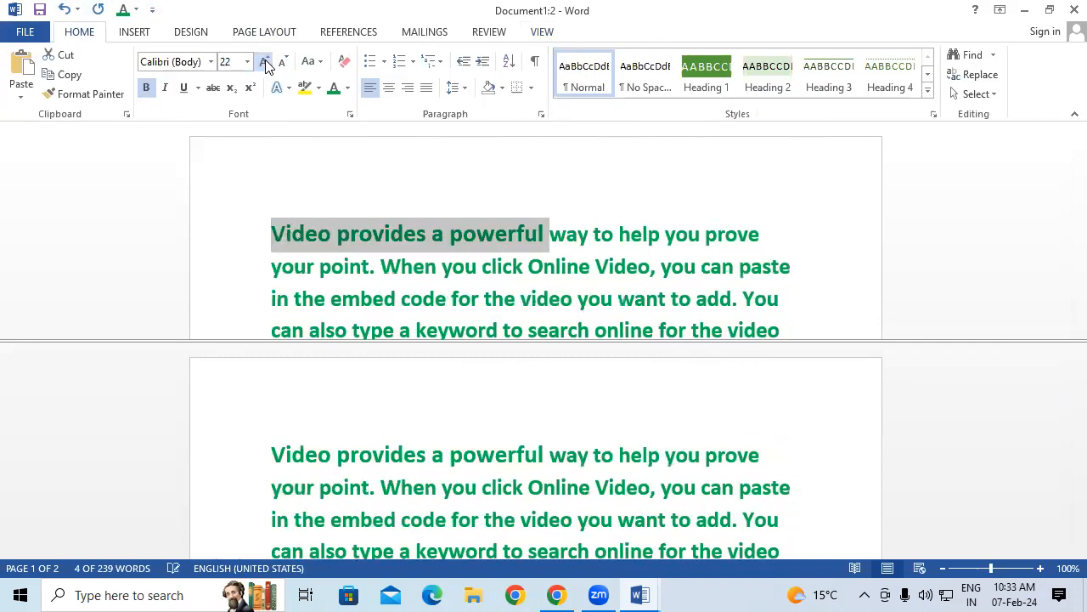
pyautogui.click(265, 63)
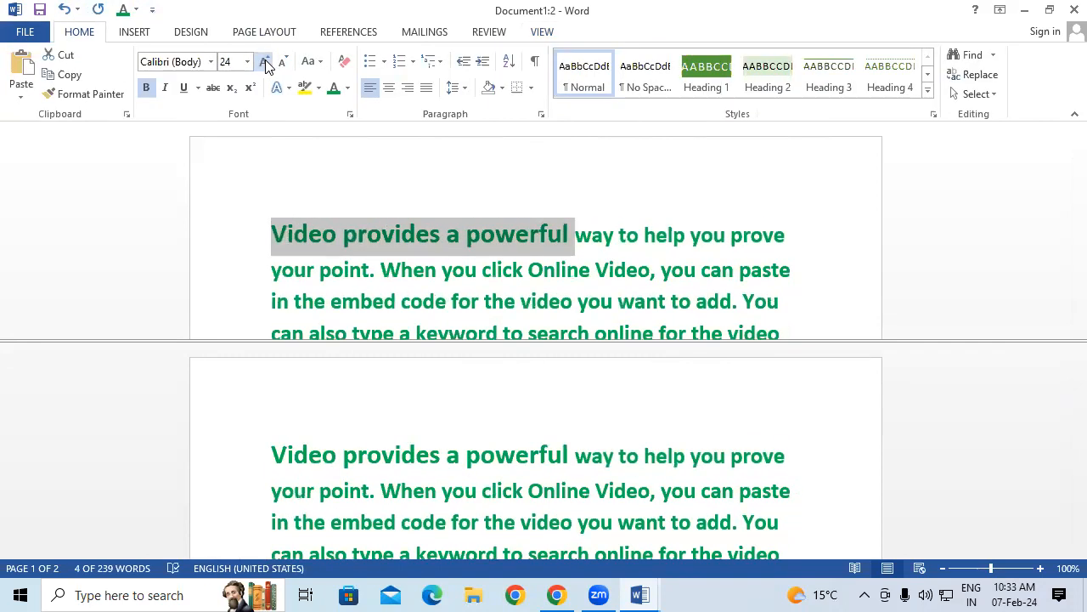
# Step: Scroll the upper pane independently of the lower one and remove the split from the Document1:2 window
pyautogui.scroll(-1, 517, 191)
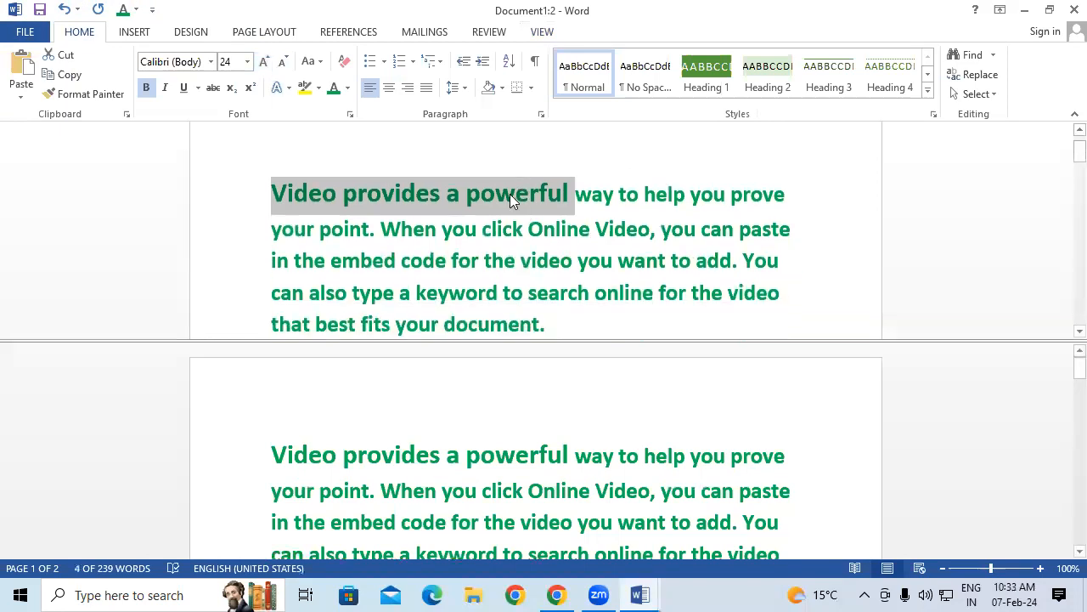
pyautogui.click(540, 31)
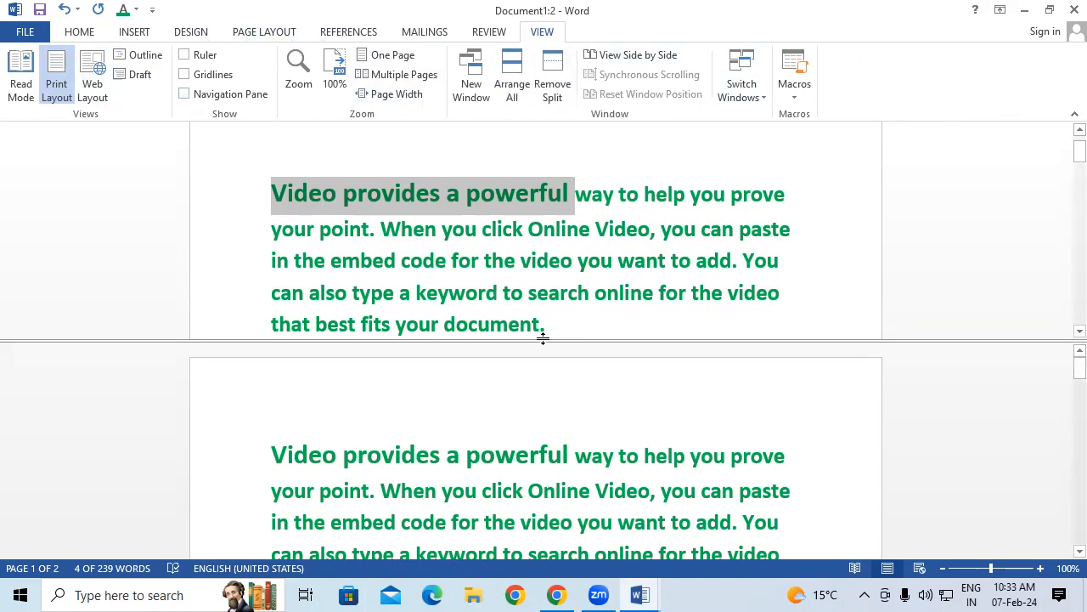
pyautogui.click(557, 74)
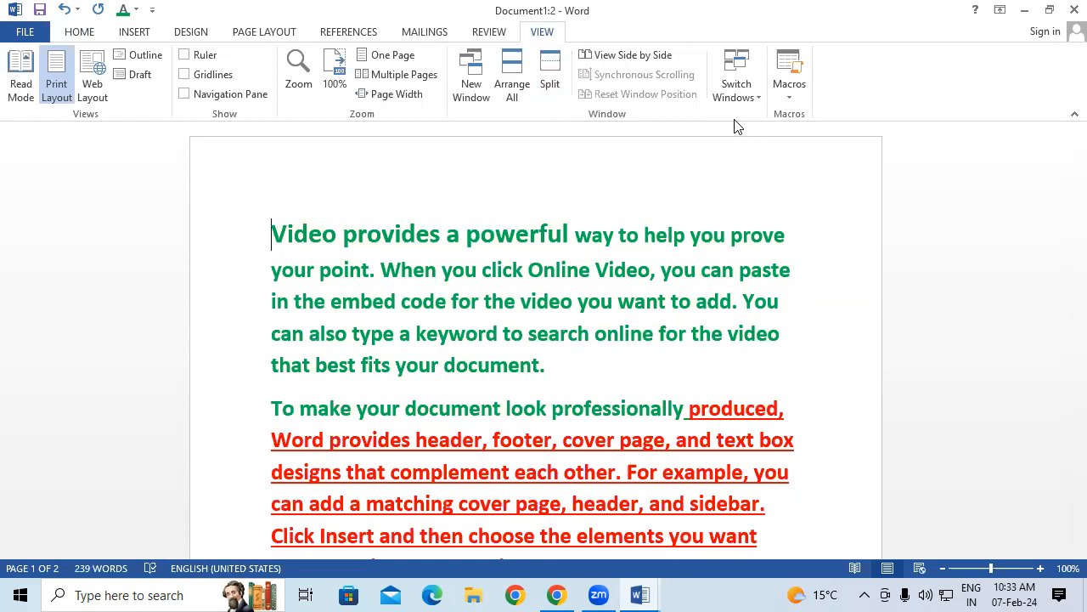
# Step: Open three more windows of the document, up to Document1:5
pyautogui.click(464, 73)
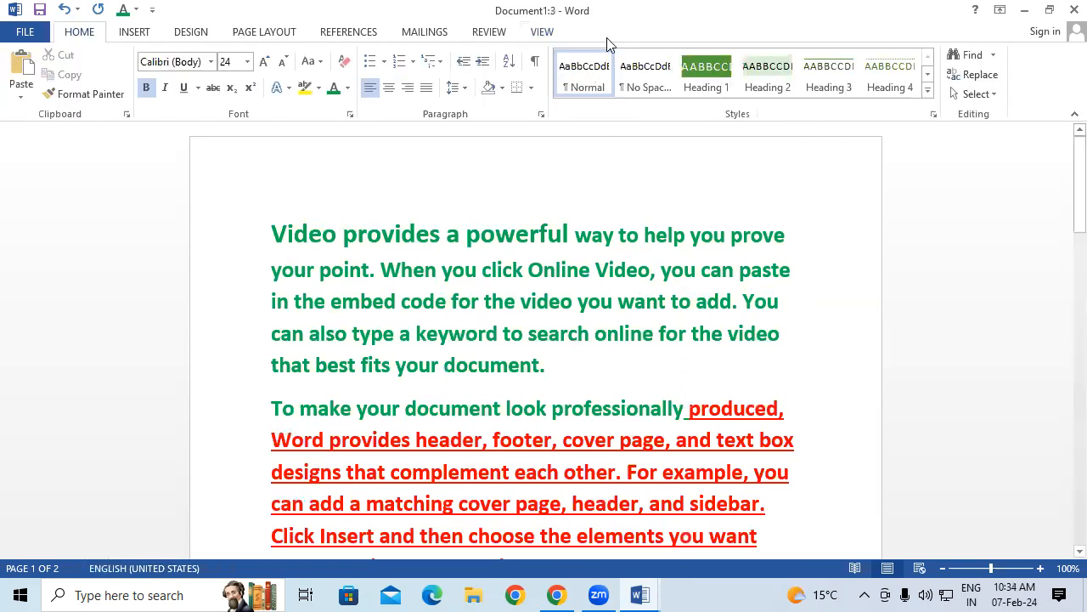
pyautogui.click(542, 31)
pyautogui.click(464, 73)
pyautogui.click(543, 32)
pyautogui.click(542, 33)
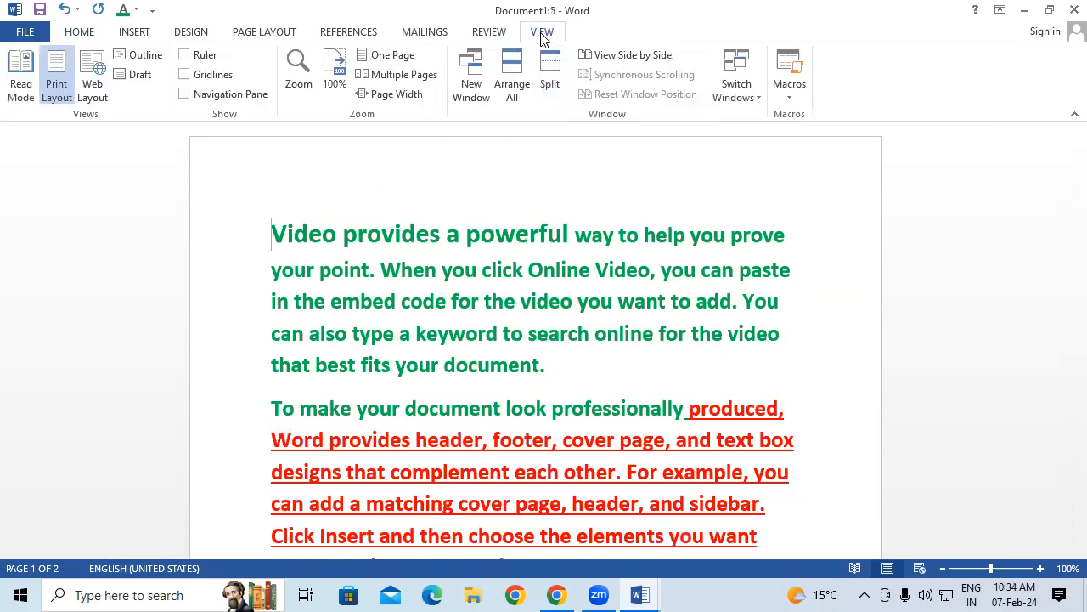
pyautogui.click(550, 81)
pyautogui.click(585, 134)
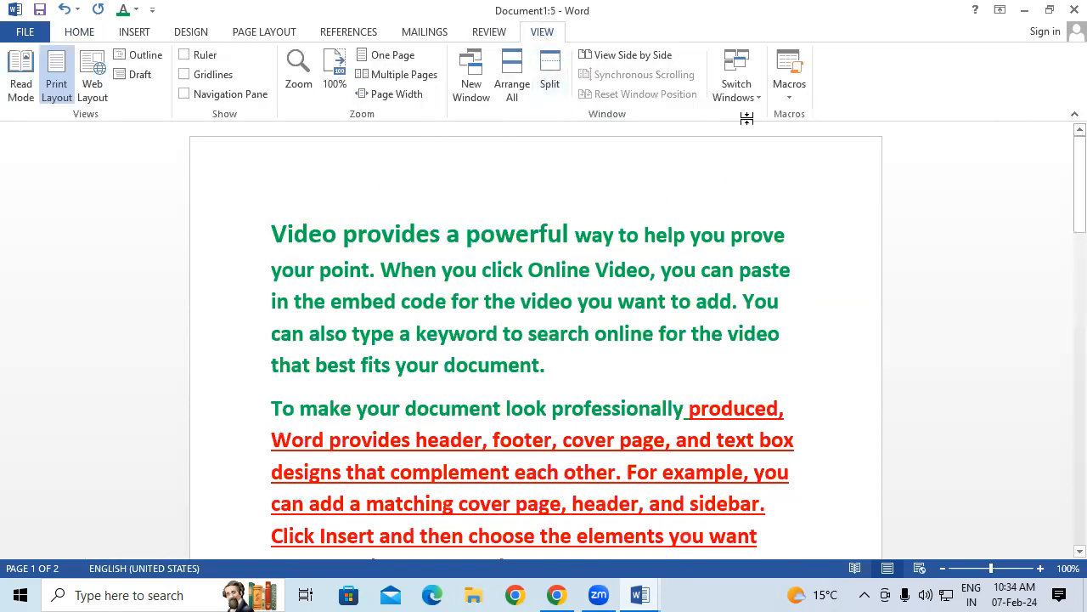
# Step: Switch from Document1:5 to the Document1:1, Document1:3 and Document1:4 windows in turn
pyautogui.click(745, 100)
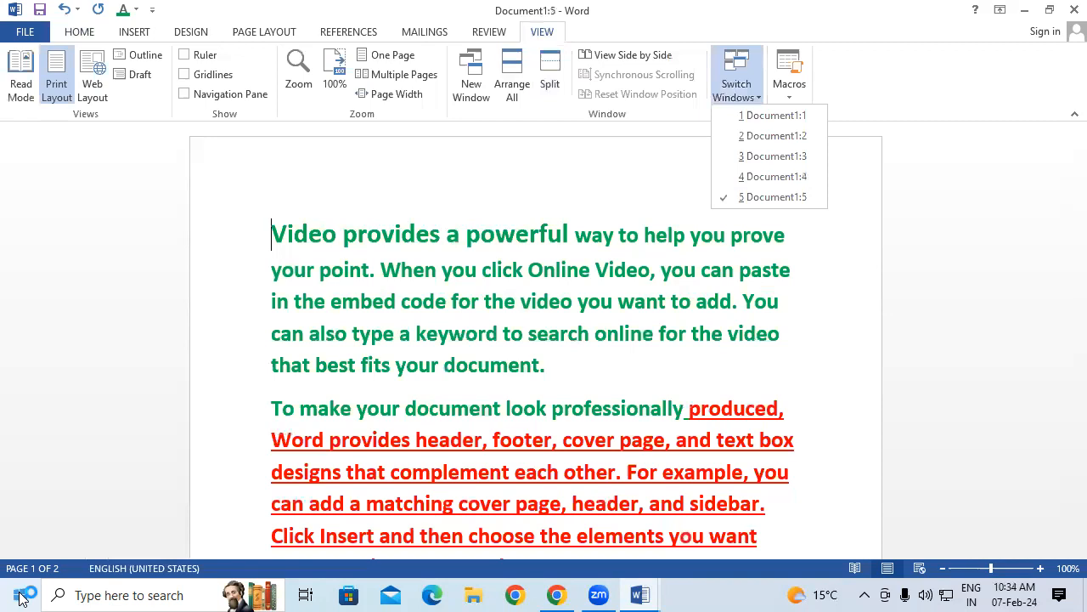
pyautogui.click(744, 116)
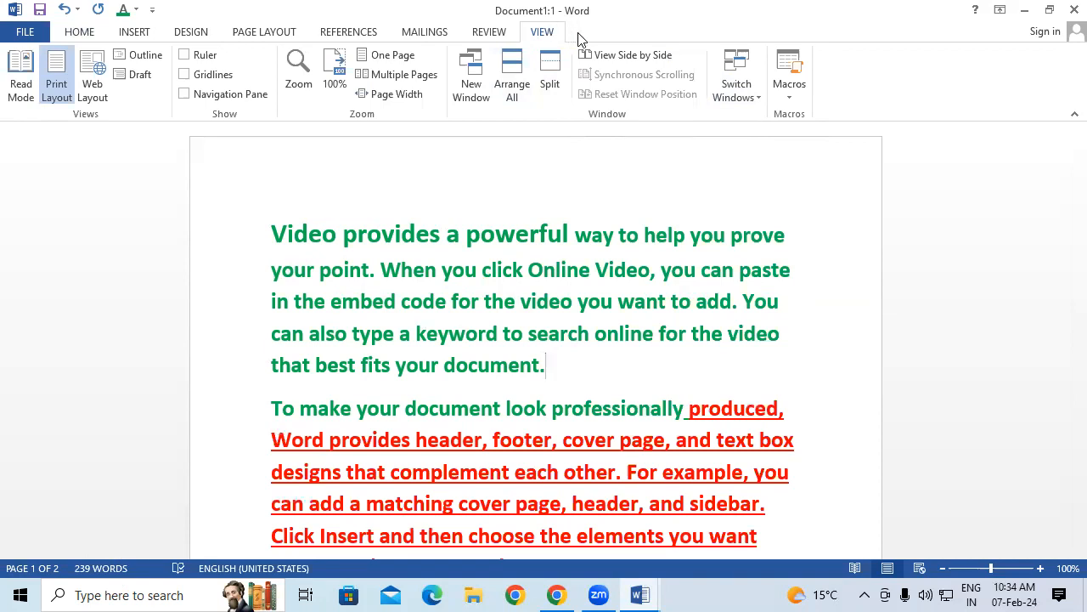
pyautogui.click(755, 101)
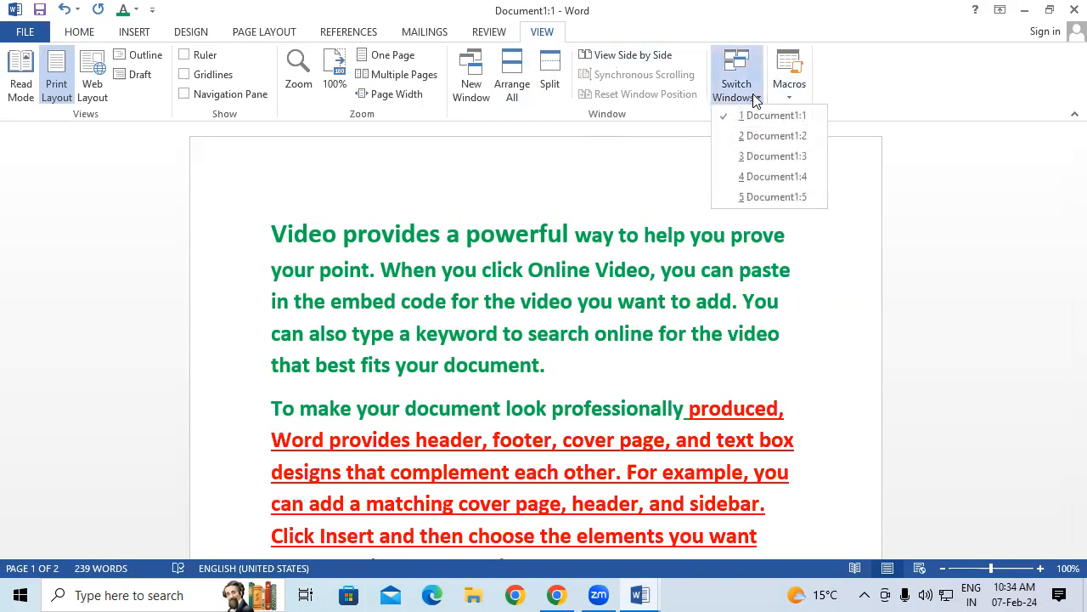
pyautogui.click(765, 155)
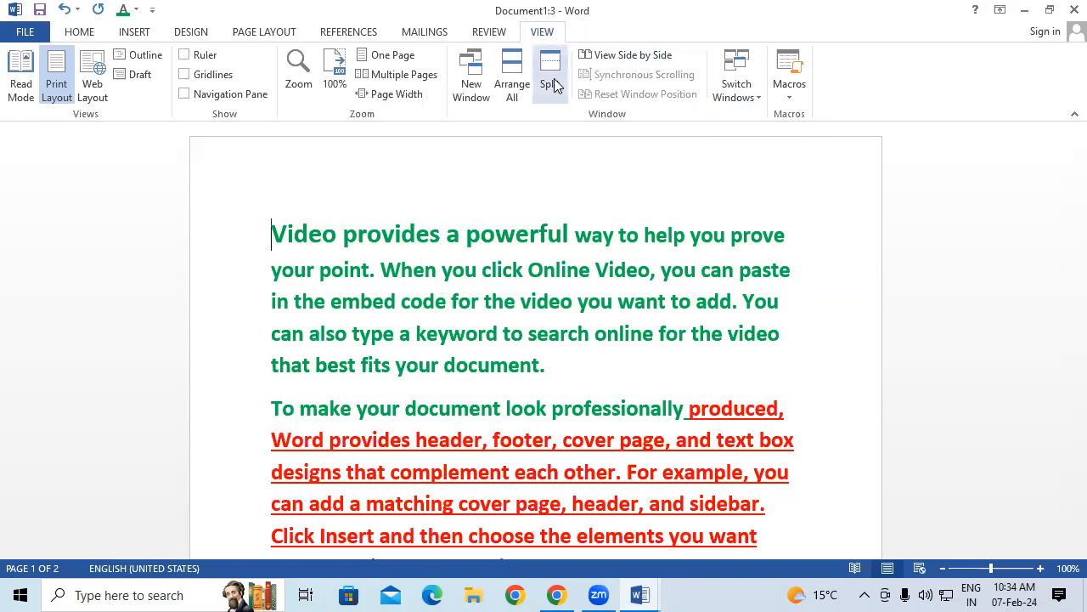
pyautogui.click(743, 91)
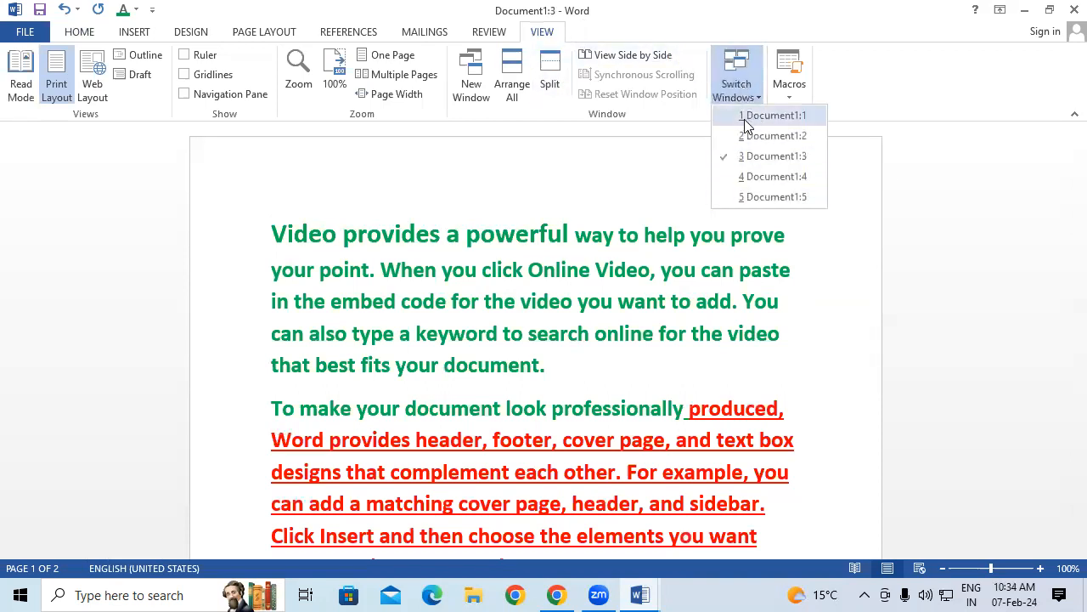
pyautogui.click(786, 177)
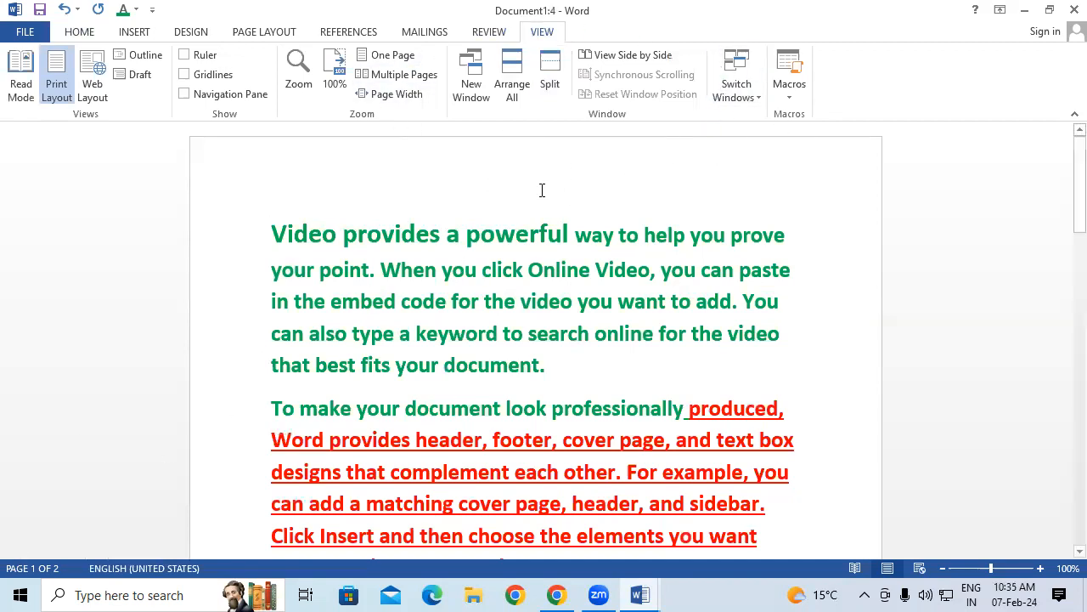
# Step: Close three of the open Document1 windows, starting with Document1:4
pyautogui.click(1069, 9)
pyautogui.click(1069, 9)
pyautogui.click(1069, 9)
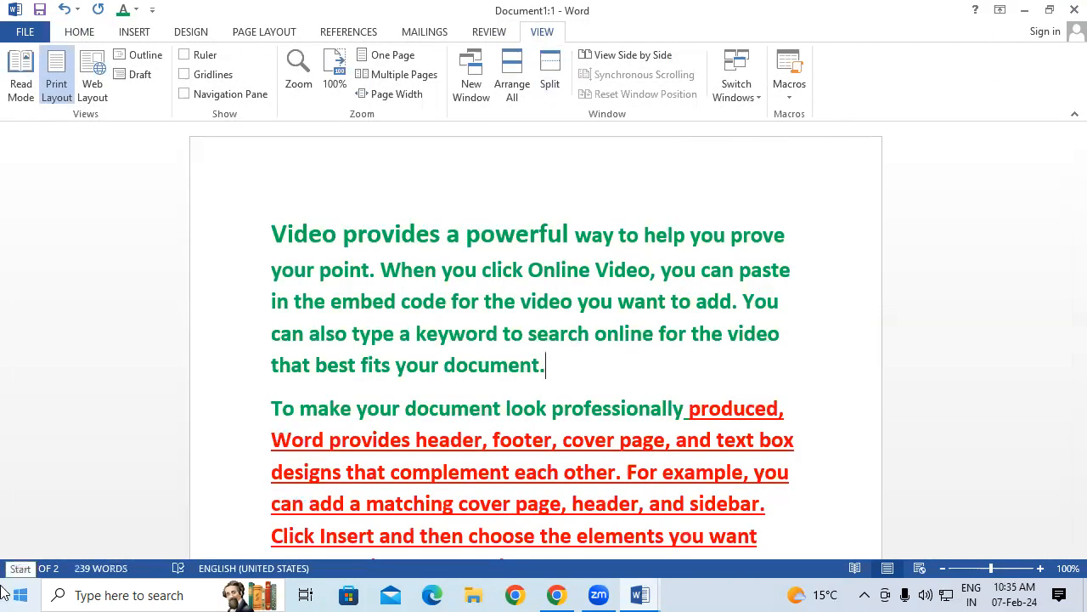
# Step: Create a new blank document and increase its font size to 26
pyautogui.hotkey('ctrl', 'n')
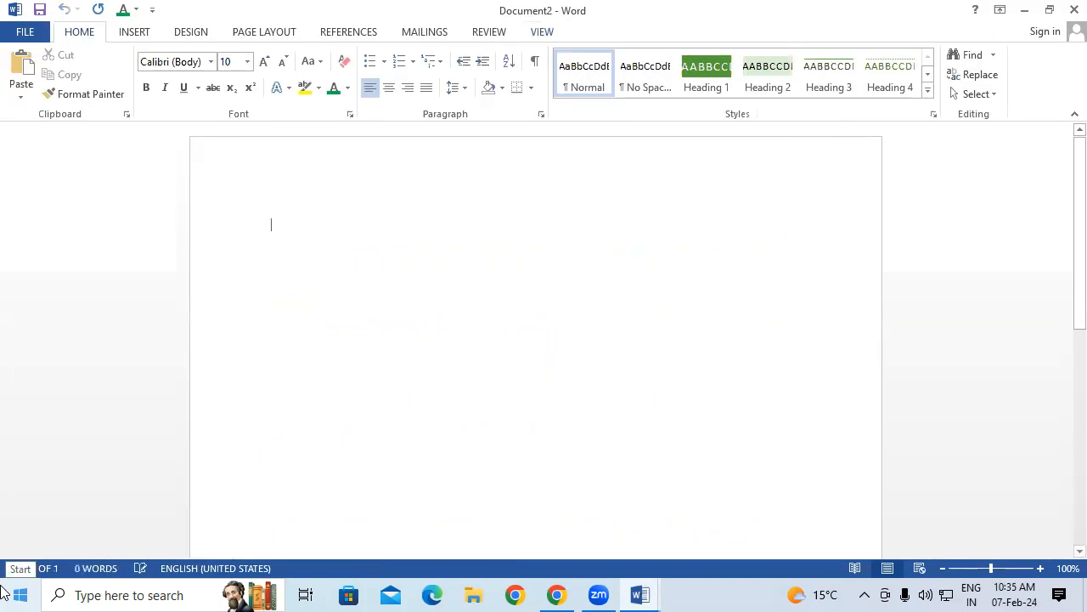
pyautogui.hotkey('ctrl', 'shift', '.')
pyautogui.hotkey('ctrl', 'shift', '.')
pyautogui.hotkey('ctrl', 'shift', '.')
pyautogui.hotkey('ctrl', 'shift', '.')
pyautogui.hotkey('ctrl', 'shift', '.')
pyautogui.hotkey('ctrl', 'shift', '.')
pyautogui.hotkey('ctrl', 'shift', '.')
pyautogui.hotkey('ctrl', 'shift', '.')
pyautogui.hotkey('ctrl', 'shift', '.')
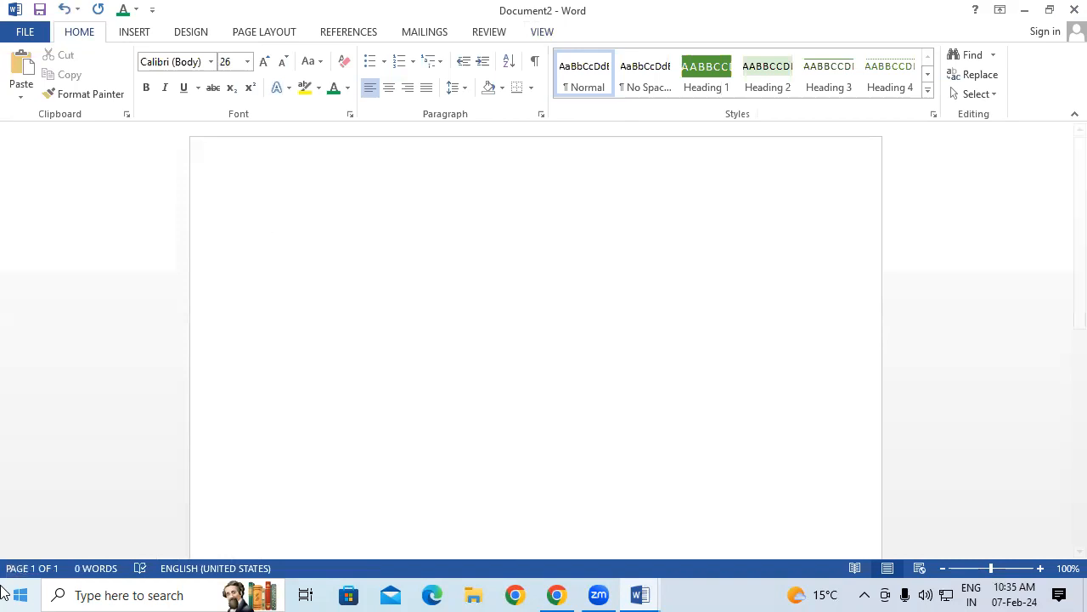
# Step: Delete the existing macro RRR from the list of recorded macros and close the list
pyautogui.click(535, 34)
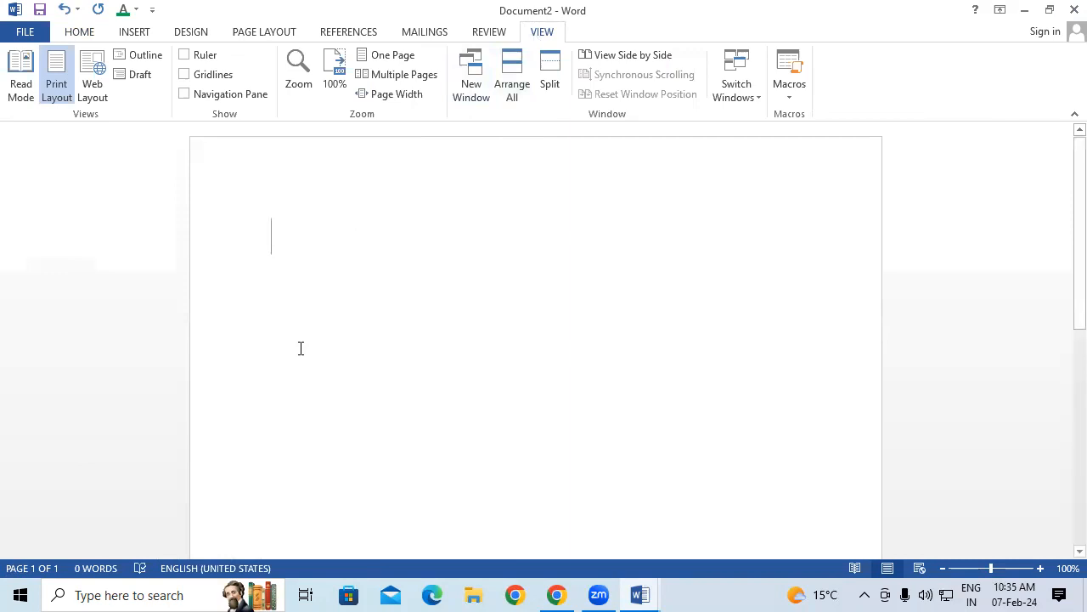
pyautogui.hotkey('alt', 'w')
pyautogui.press('m')
pyautogui.press('v')
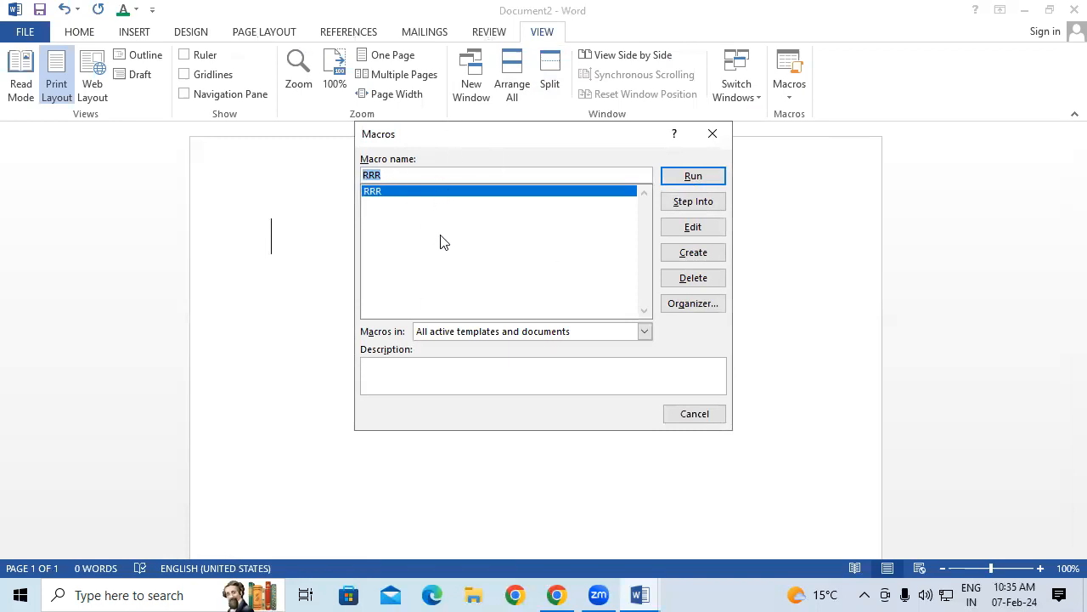
pyautogui.click(708, 282)
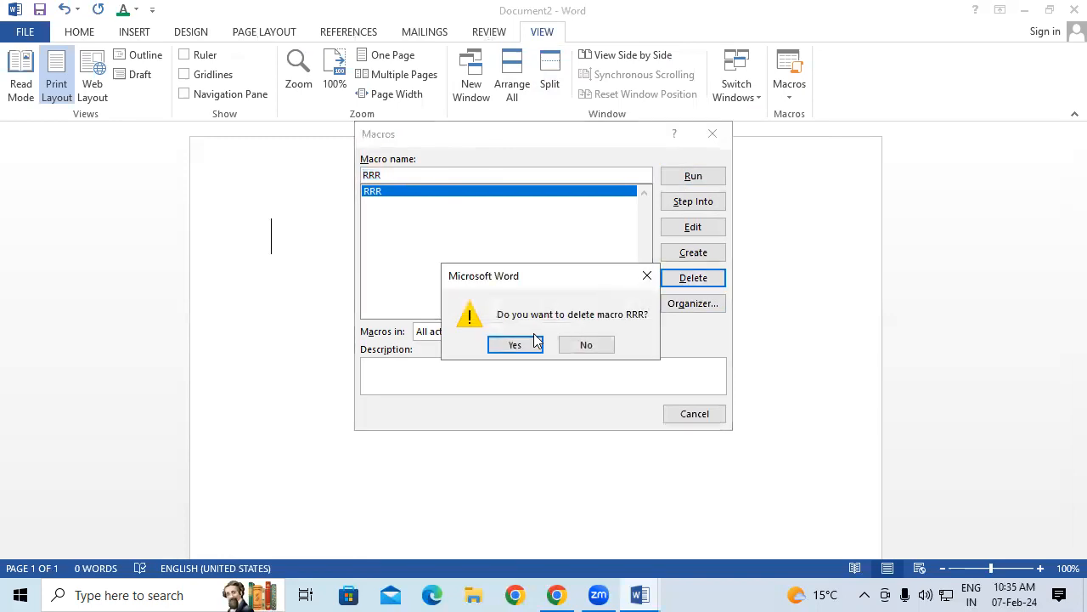
pyautogui.click(515, 345)
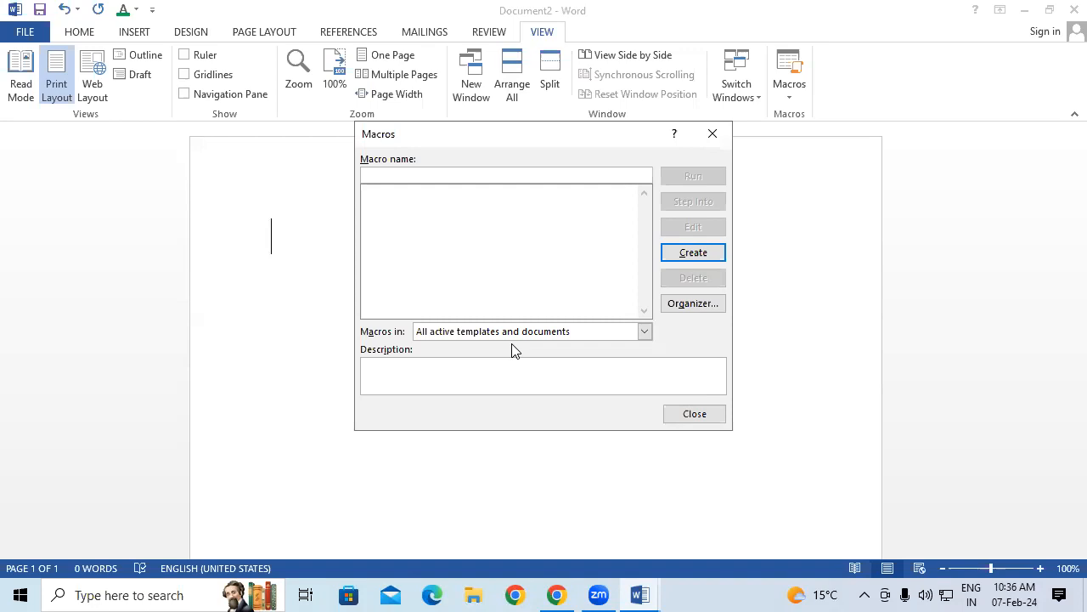
pyautogui.click(712, 134)
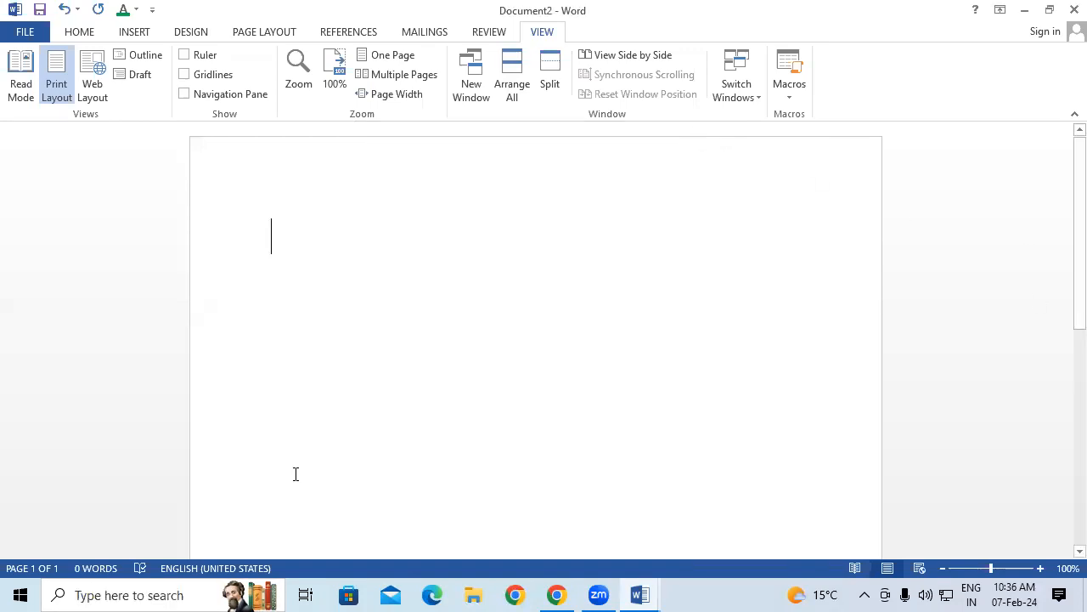
# Step: Start recording a macro named ppp with F2 assigned as its keyboard shortcut
pyautogui.click(791, 86)
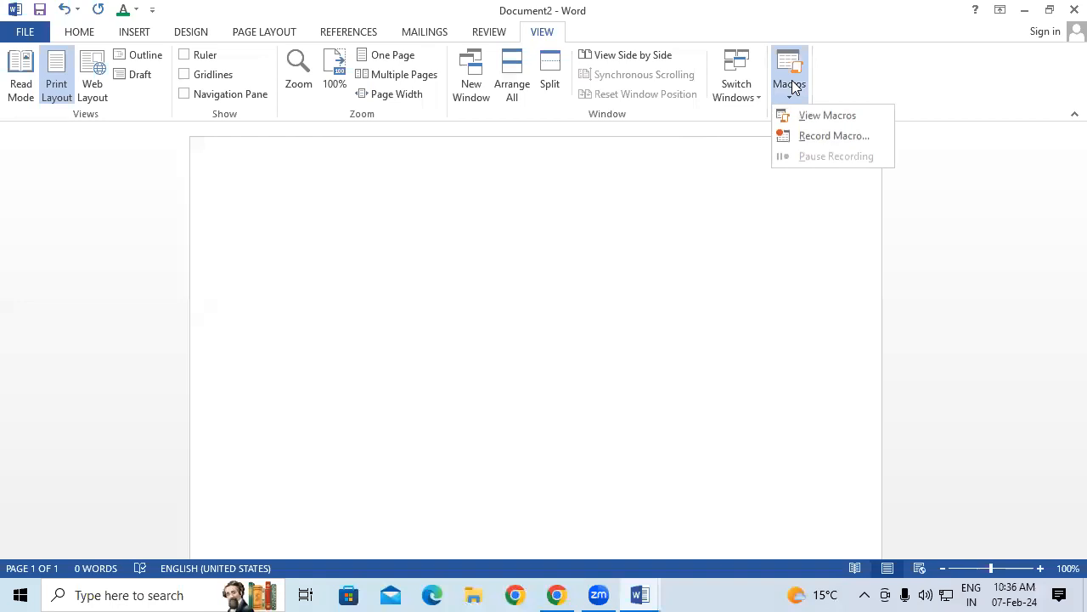
pyautogui.click(817, 136)
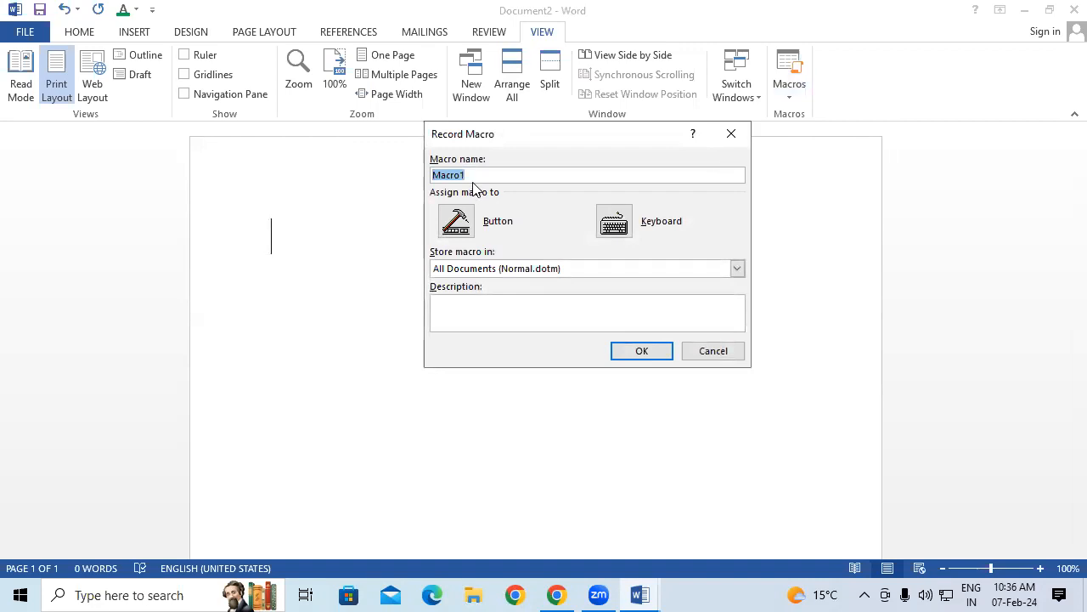
pyautogui.write('ppp')
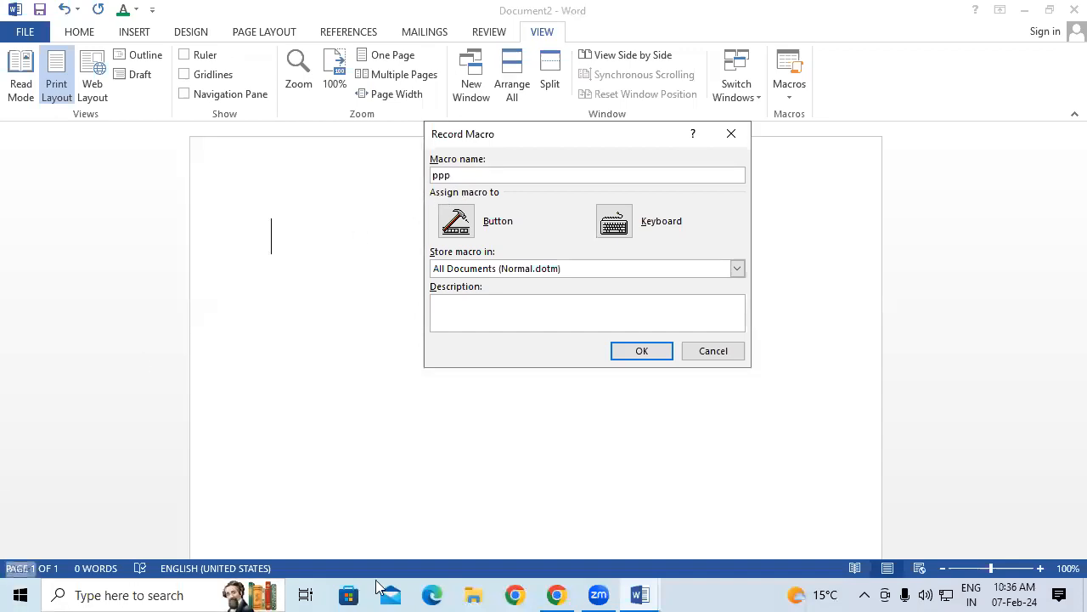
pyautogui.click(612, 223)
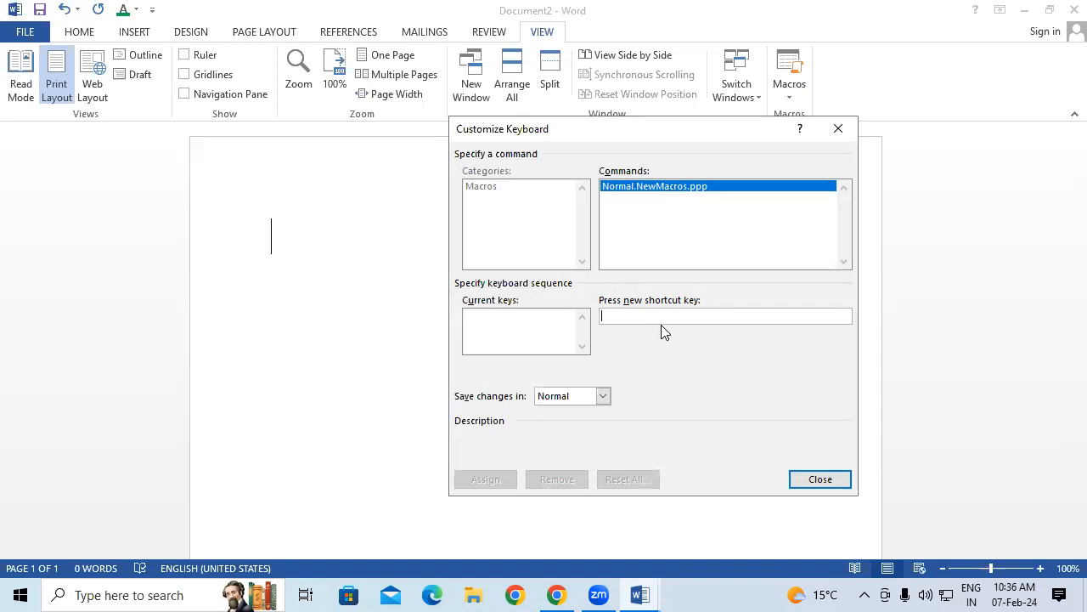
pyautogui.press('F2')
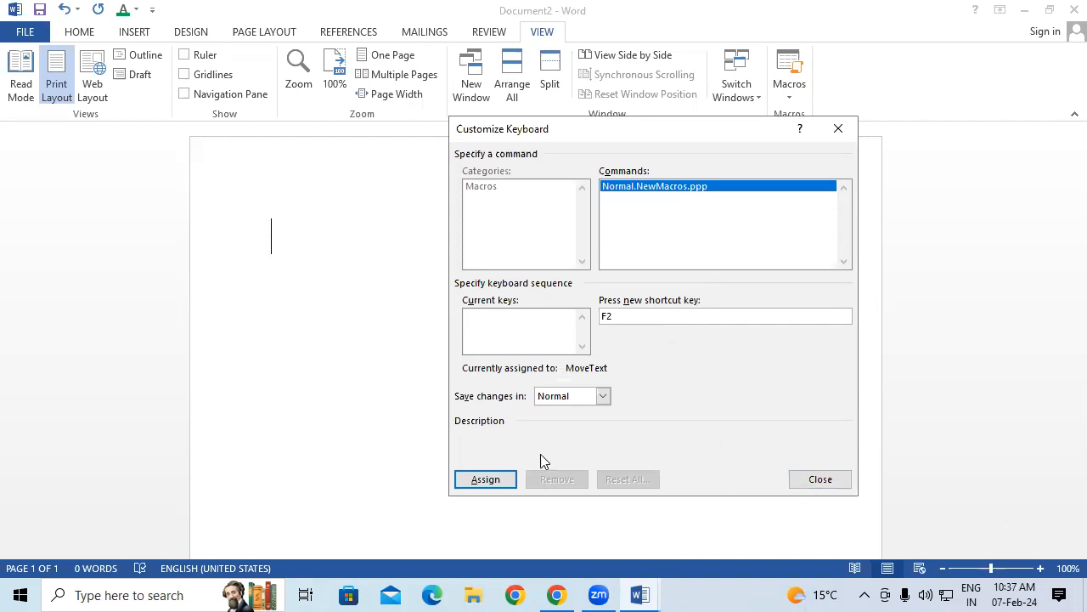
pyautogui.click(489, 479)
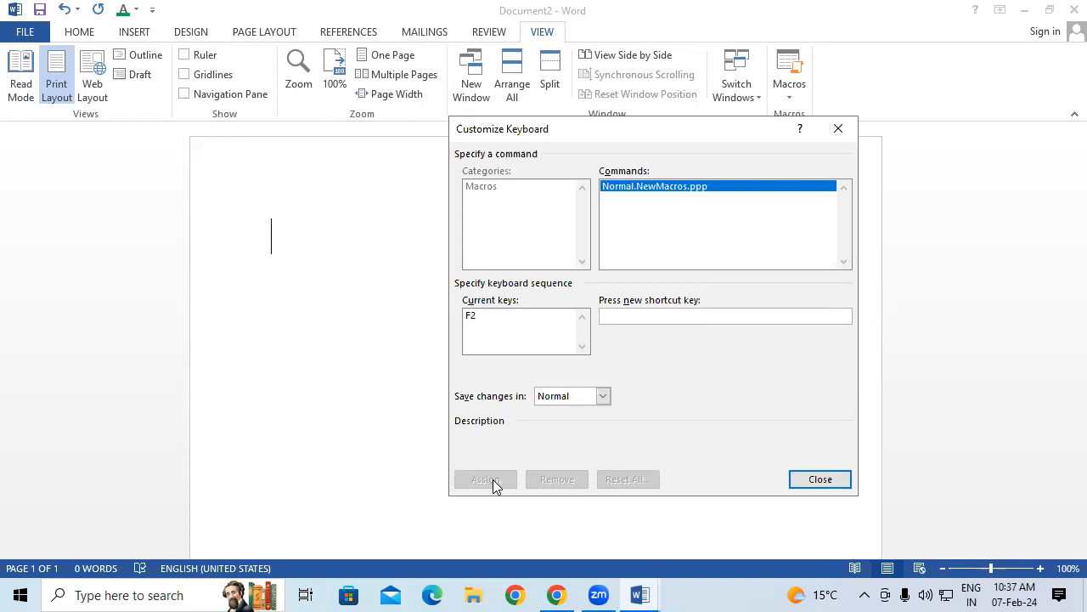
pyautogui.click(824, 480)
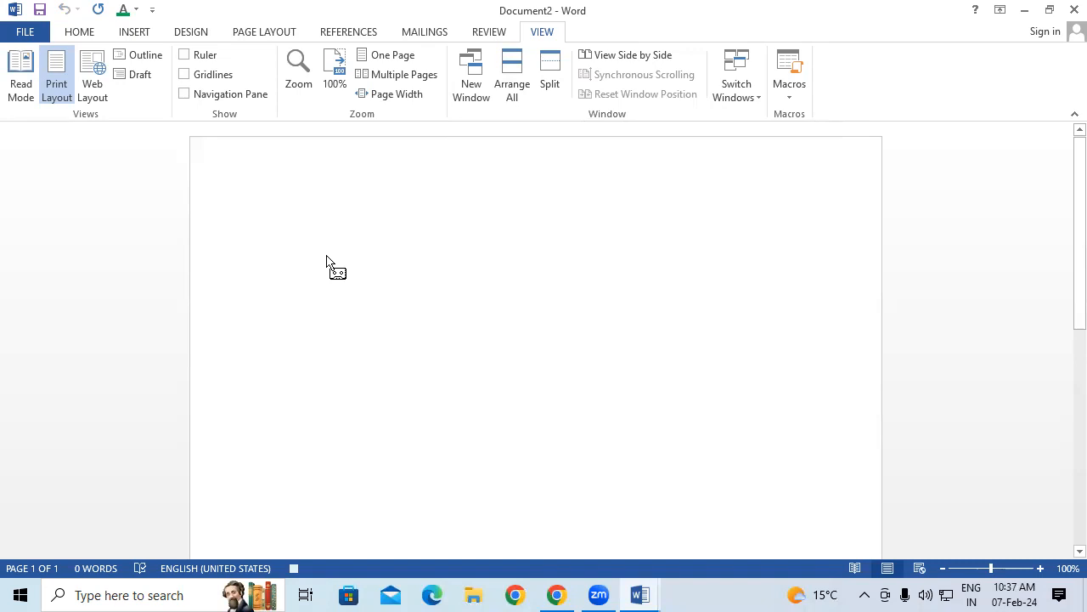
# Step: Enter PADRAUNA in capitals as the macro's recorded content and stop the recording
pyautogui.write('PADRAUNA')
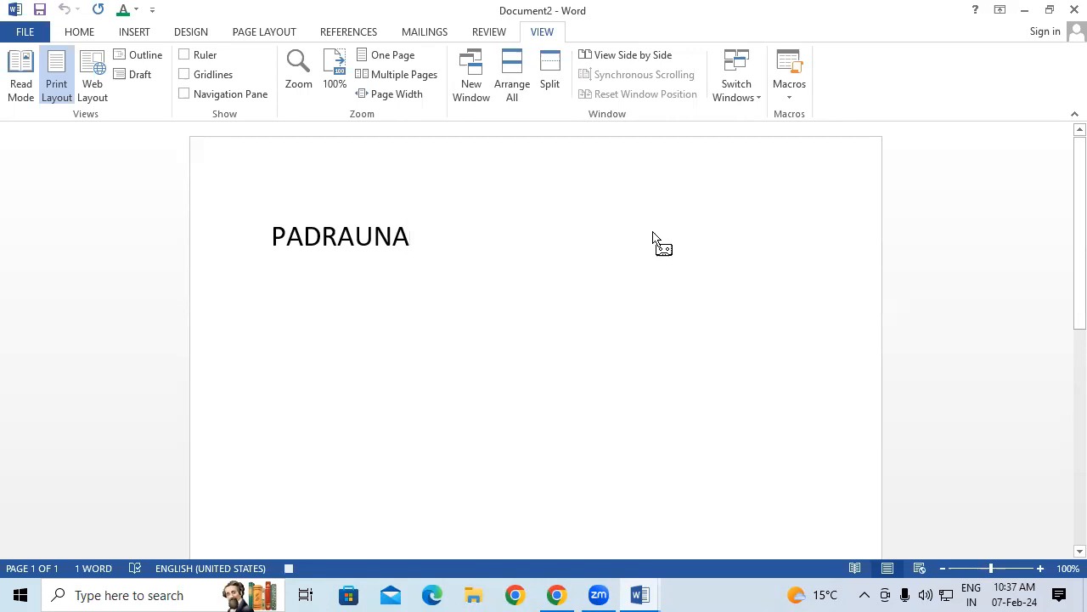
pyautogui.click(794, 95)
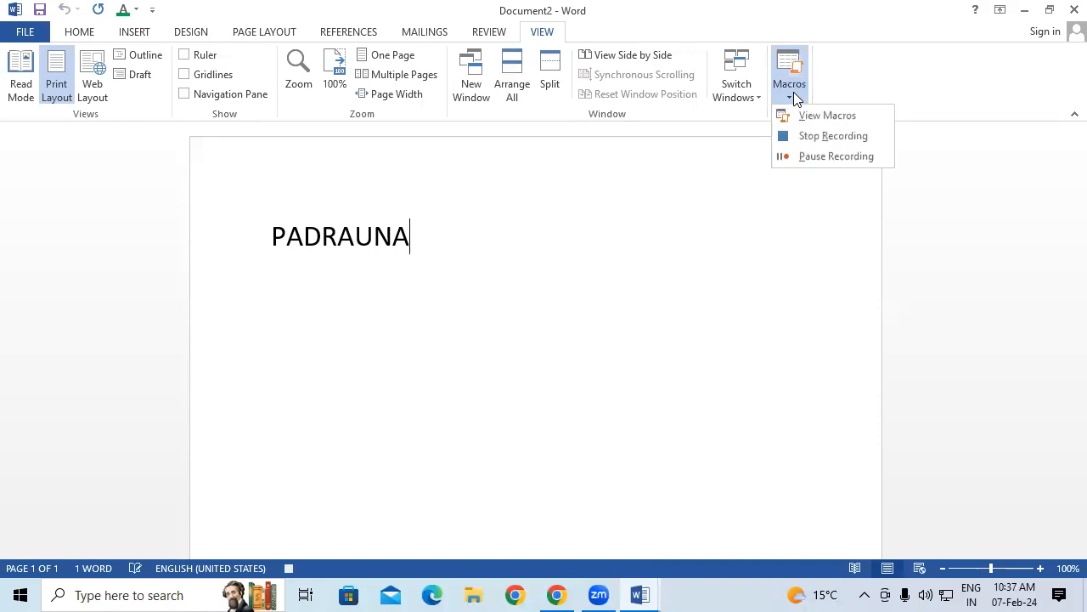
pyautogui.click(800, 139)
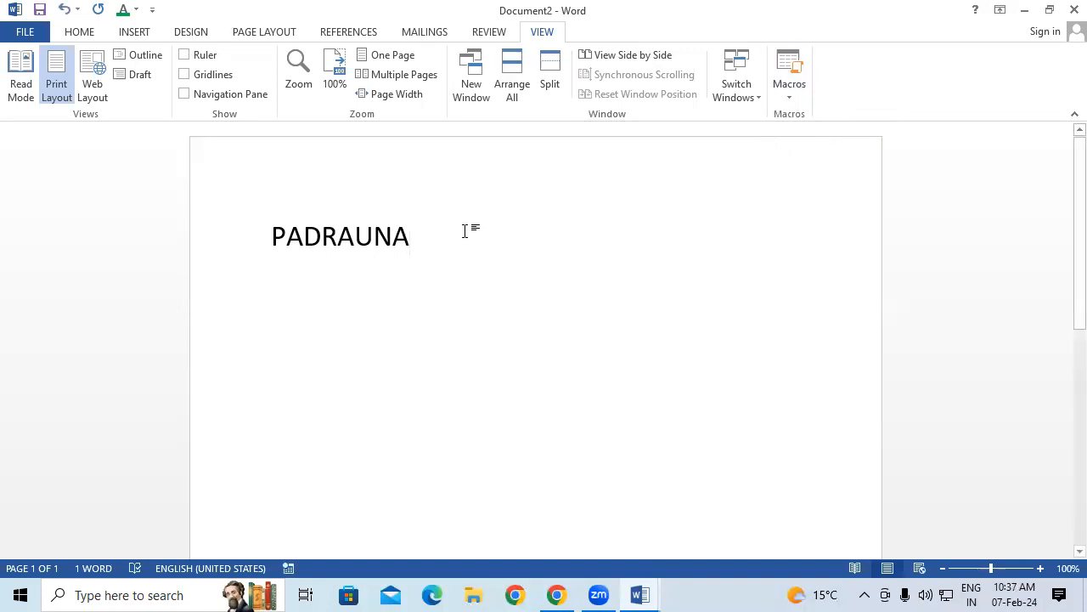
# Step: Run the ppp macro from the macro list to insert its text after the existing word
pyautogui.click(787, 97)
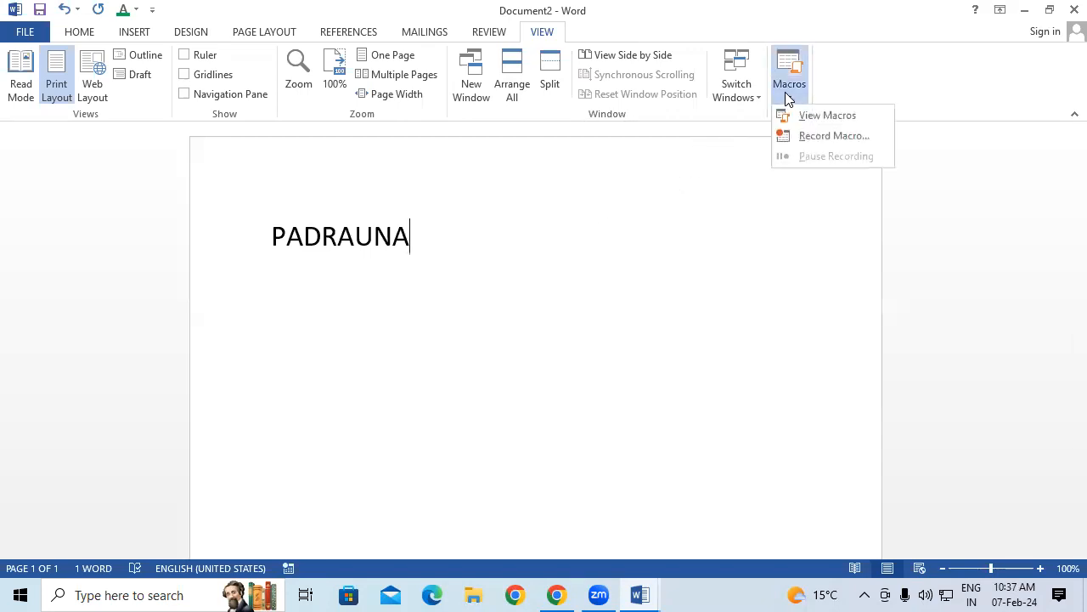
pyautogui.click(823, 119)
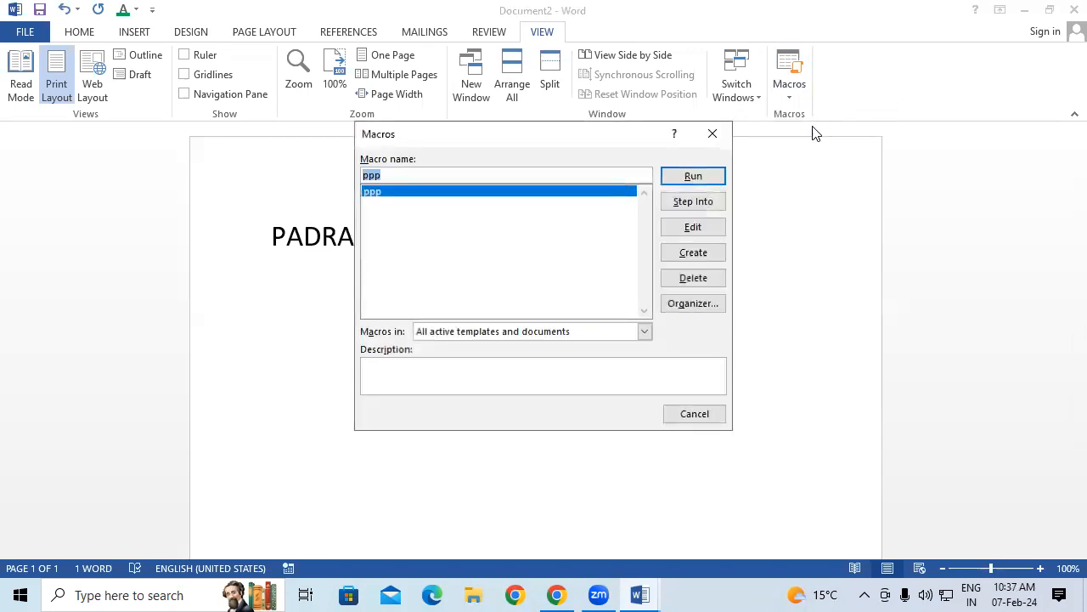
pyautogui.click(691, 176)
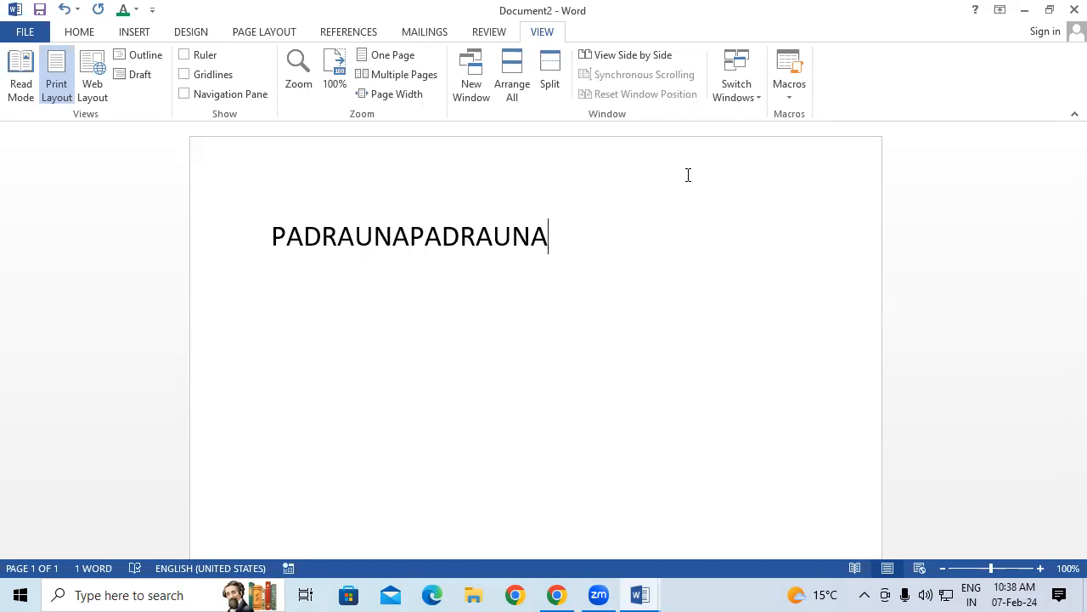
# Step: Repeat the macro's insertion many times in a row until the PADRAUNA text runs onto a third page
pyautogui.hotkey('ctrl', 'y')
pyautogui.hotkey('ctrl', 'y')
pyautogui.hotkey('ctrl', 'y')
pyautogui.hotkey('ctrl', 'y')
pyautogui.hotkey('ctrl', 'y')
pyautogui.hotkey('ctrl', 'y')
pyautogui.hotkey('ctrl', 'y')
pyautogui.hotkey('ctrl', 'y')
pyautogui.hotkey('ctrl', 'y')
pyautogui.hotkey('ctrl', 'y')
pyautogui.hotkey('ctrl', 'y')
pyautogui.hotkey('ctrl', 'y')
pyautogui.hotkey('ctrl', 'y')
pyautogui.hotkey('ctrl', 'y')
pyautogui.hotkey('ctrl', 'y')
pyautogui.hotkey('ctrl', 'y')
pyautogui.hotkey('ctrl', 'y')
pyautogui.hotkey('ctrl', 'y')
pyautogui.hotkey('ctrl', 'y')
pyautogui.hotkey('ctrl', 'y')
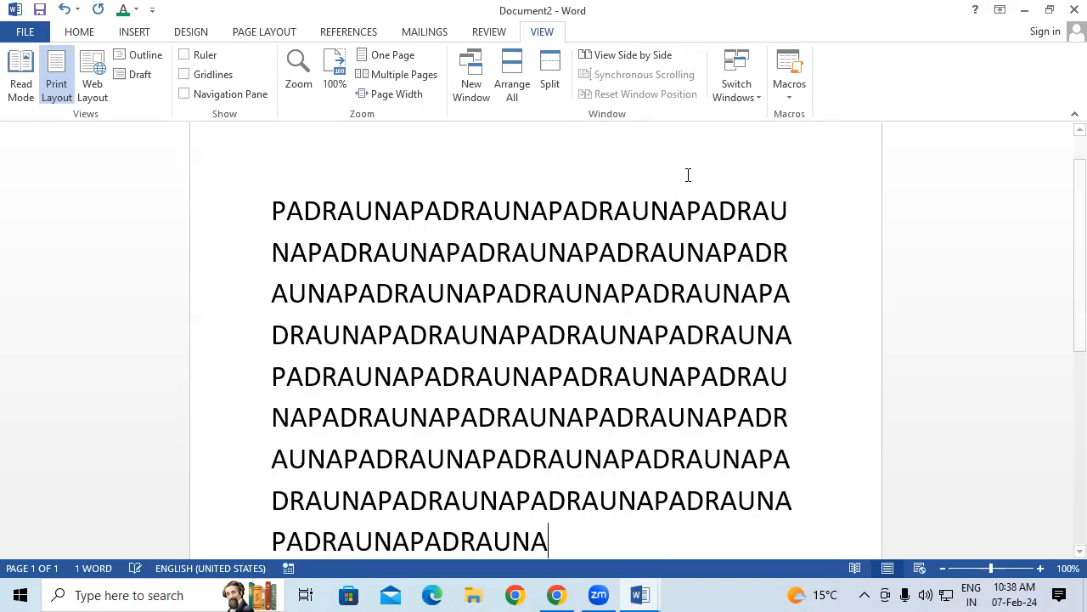
pyautogui.hotkey('ctrl', 'y')
pyautogui.hotkey('ctrl', 'y')
pyautogui.hotkey('ctrl', 'y')
pyautogui.hotkey('ctrl', 'y')
pyautogui.hotkey('ctrl', 'y')
pyautogui.hotkey('ctrl', 'y')
pyautogui.hotkey('ctrl', 'y')
pyautogui.hotkey('ctrl', 'y')
pyautogui.hotkey('ctrl', 'y')
pyautogui.hotkey('ctrl', 'y')
pyautogui.hotkey('ctrl', 'y')
pyautogui.hotkey('ctrl', 'y')
pyautogui.hotkey('ctrl', 'y')
pyautogui.hotkey('ctrl', 'y')
pyautogui.hotkey('ctrl', 'y')
pyautogui.hotkey('ctrl', 'y')
pyautogui.hotkey('ctrl', 'y')
pyautogui.hotkey('ctrl', 'y')
pyautogui.hotkey('ctrl', 'y')
pyautogui.hotkey('ctrl', 'y')
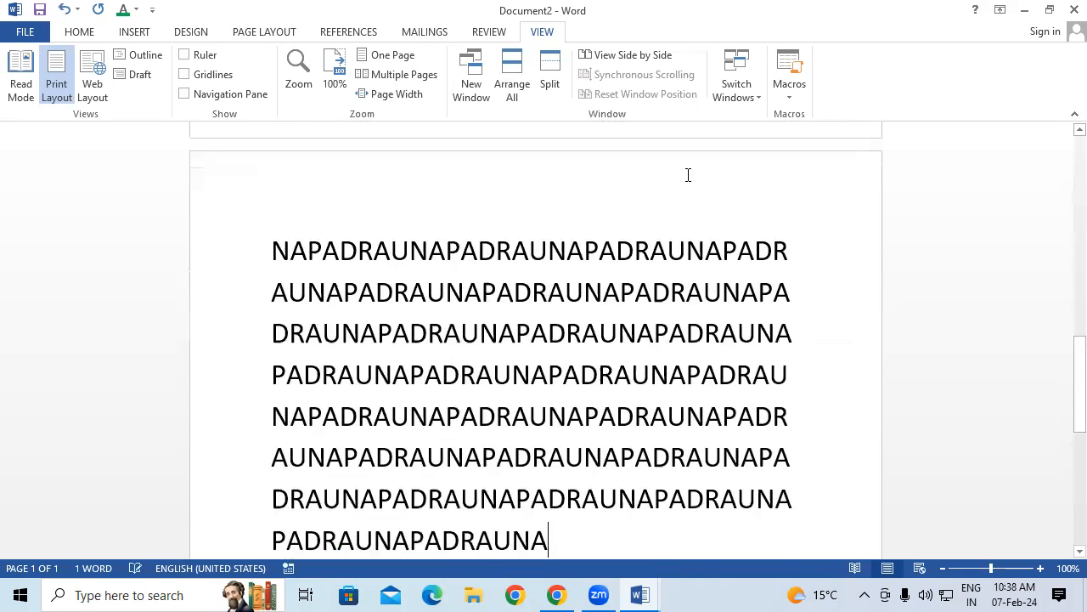
pyautogui.hotkey('ctrl', 'y')
pyautogui.hotkey('ctrl', 'y')
pyautogui.hotkey('ctrl', 'y')
pyautogui.hotkey('ctrl', 'y')
pyautogui.hotkey('ctrl', 'y')
pyautogui.hotkey('ctrl', 'y')
pyautogui.hotkey('ctrl', 'y')
pyautogui.hotkey('ctrl', 'y')
pyautogui.hotkey('ctrl', 'y')
pyautogui.hotkey('ctrl', 'y')
pyautogui.hotkey('ctrl', 'y')
pyautogui.hotkey('ctrl', 'y')
pyautogui.hotkey('ctrl', 'y')
pyautogui.hotkey('ctrl', 'y')
pyautogui.hotkey('ctrl', 'y')
pyautogui.hotkey('ctrl', 'y')
pyautogui.hotkey('ctrl', 'y')
pyautogui.hotkey('ctrl', 'y')
pyautogui.hotkey('ctrl', 'y')
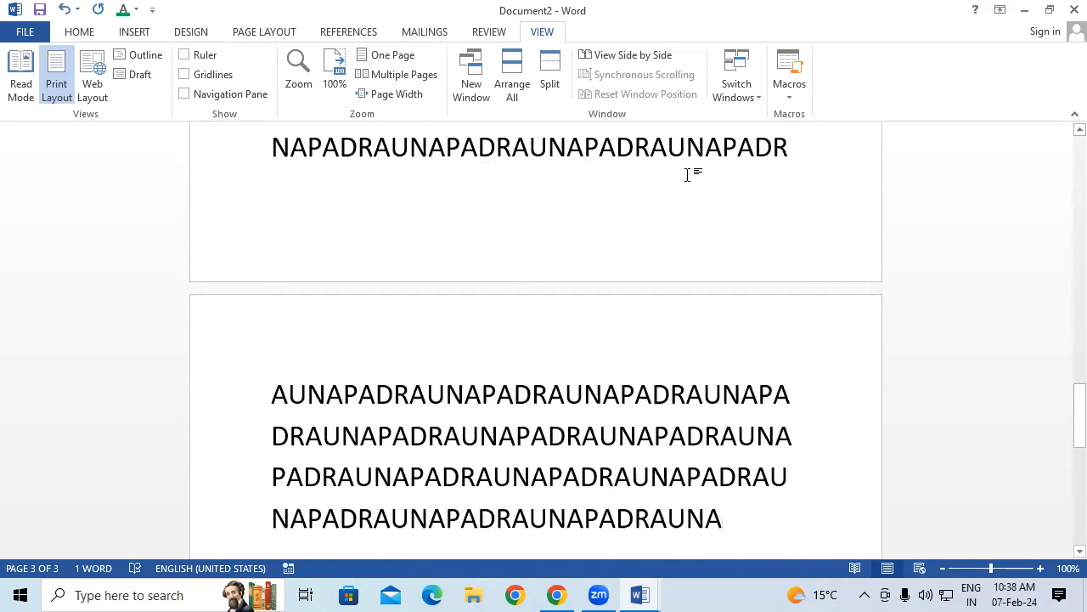
# Step: Clear all text from the document and delete the ppp macro from the macro list
pyautogui.hotkey('ctrl', 'a')
pyautogui.press('Delete')
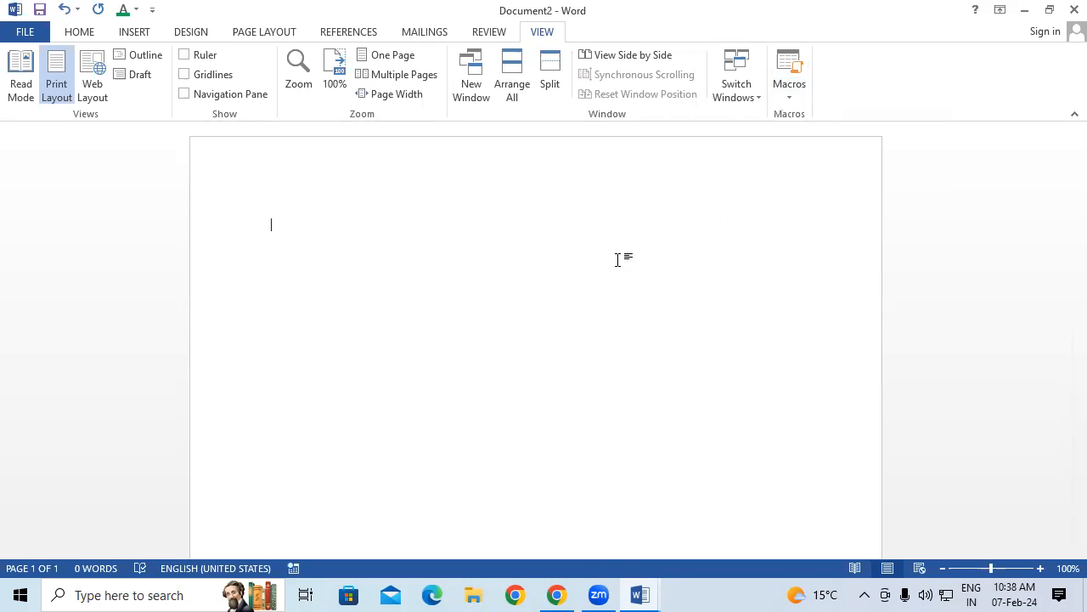
pyautogui.click(788, 93)
pyautogui.click(811, 117)
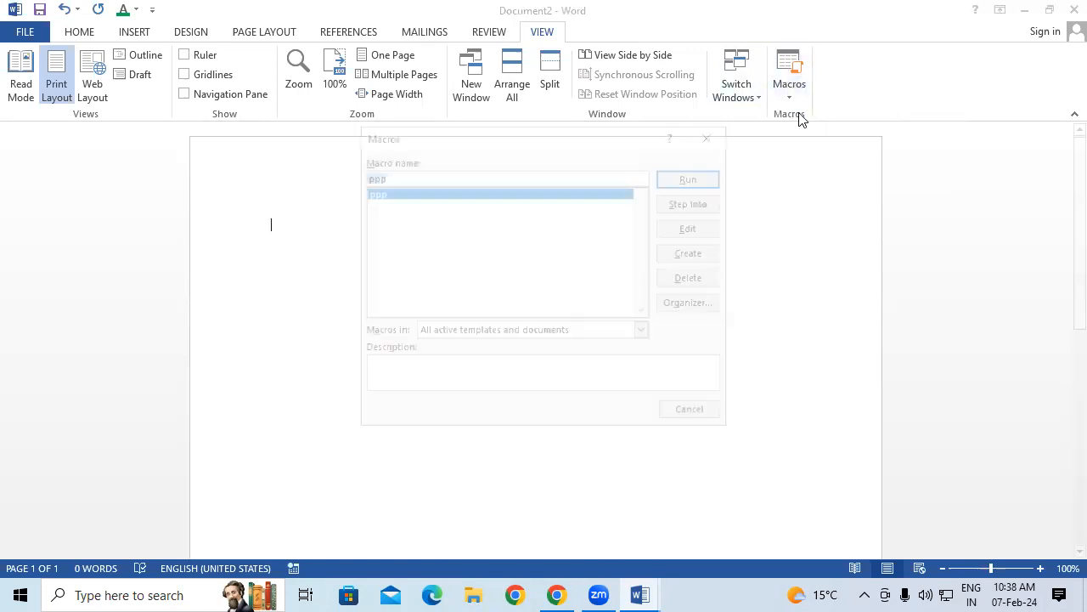
pyautogui.click(694, 279)
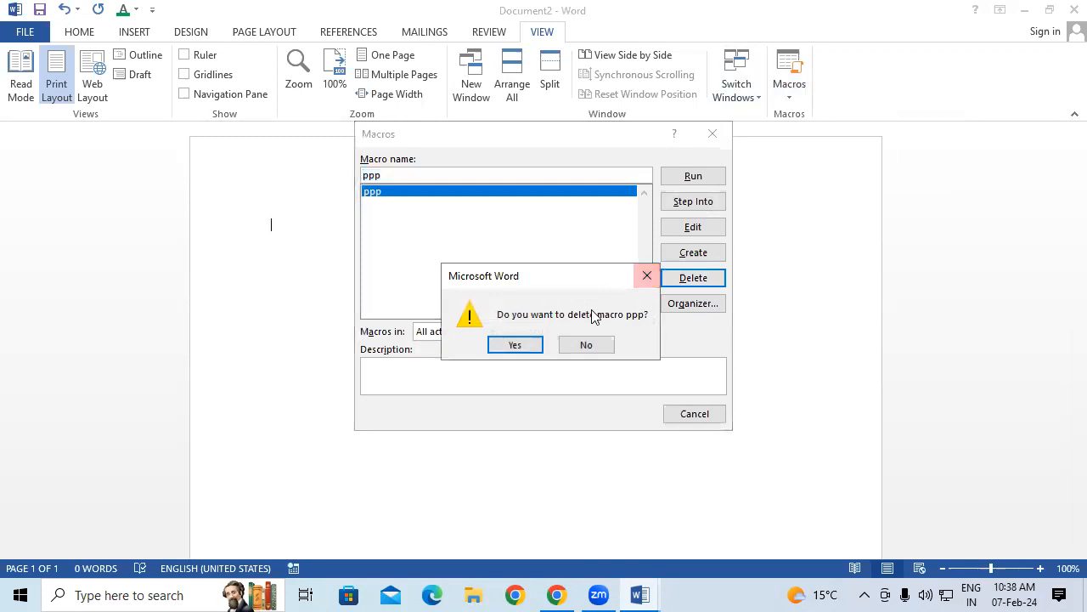
pyautogui.click(520, 345)
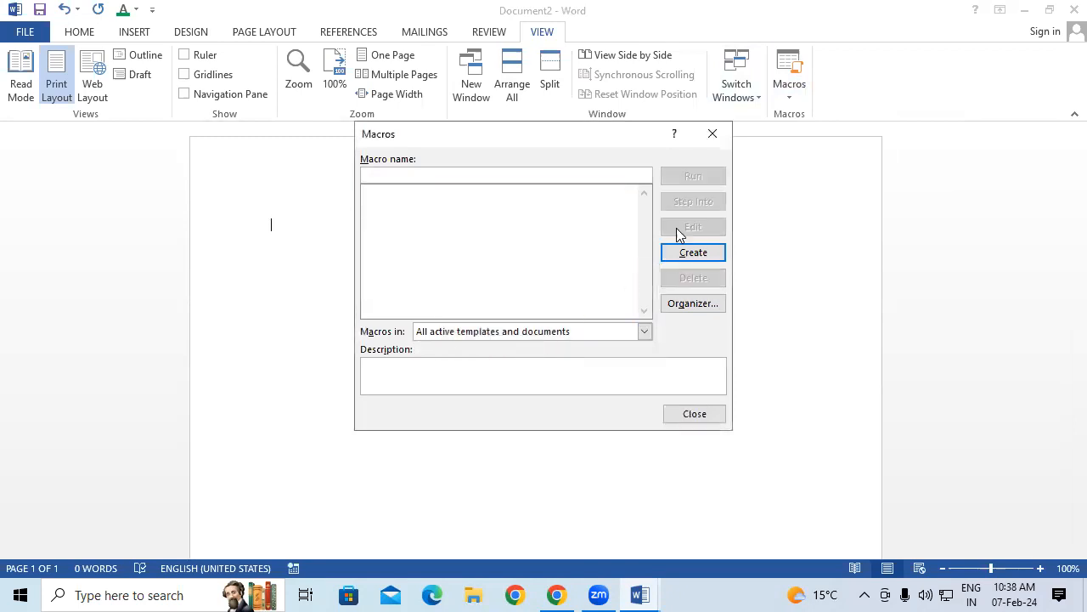
pyautogui.click(711, 135)
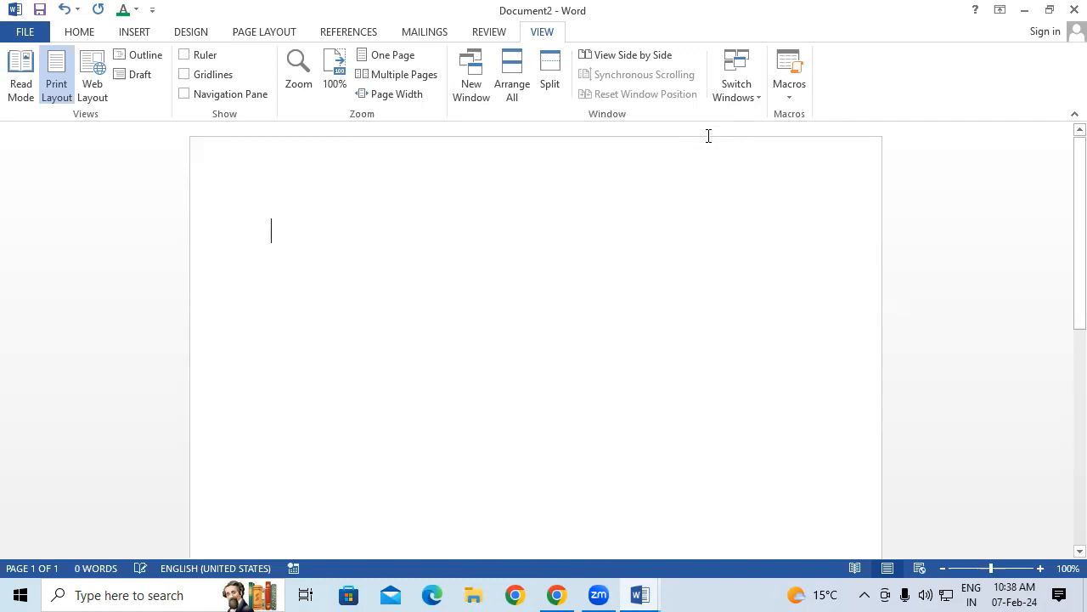
# Step: Start recording a macro named GGG with F4 assigned as its keyboard shortcut
pyautogui.click(773, 98)
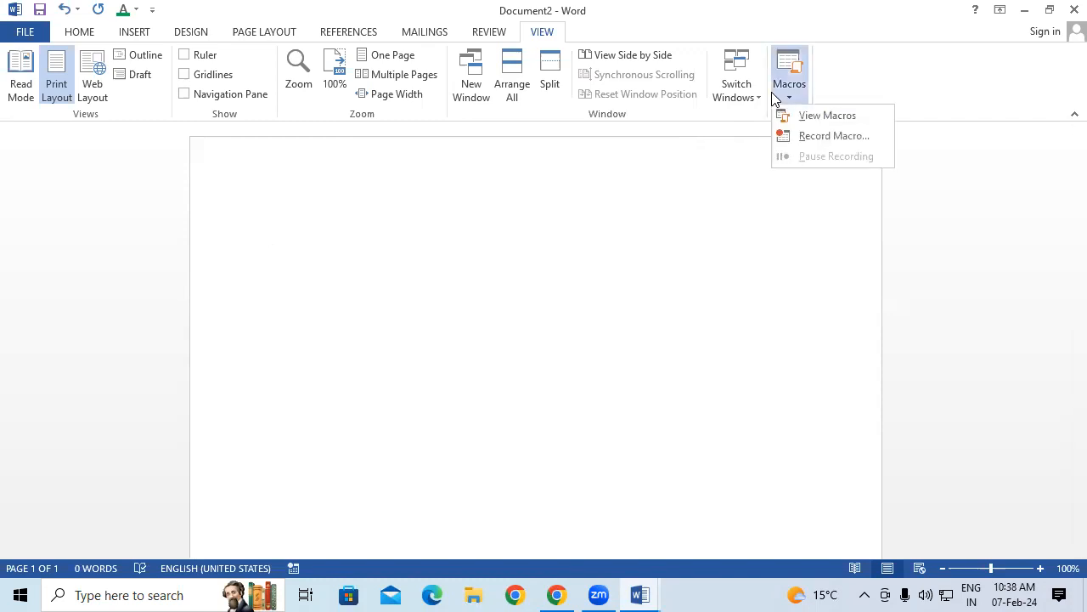
pyautogui.click(453, 209)
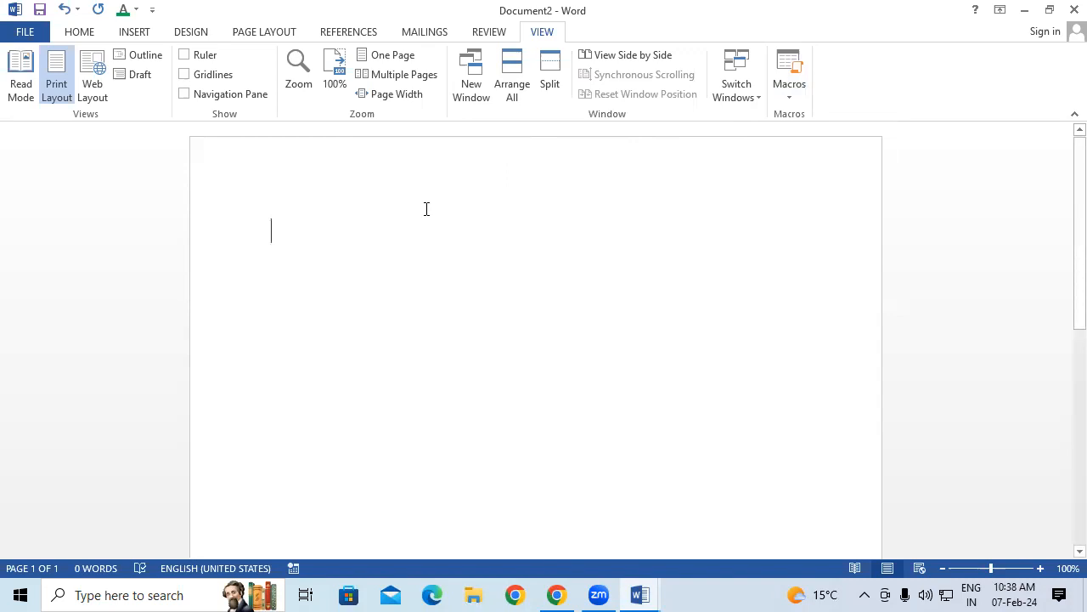
pyautogui.click(782, 98)
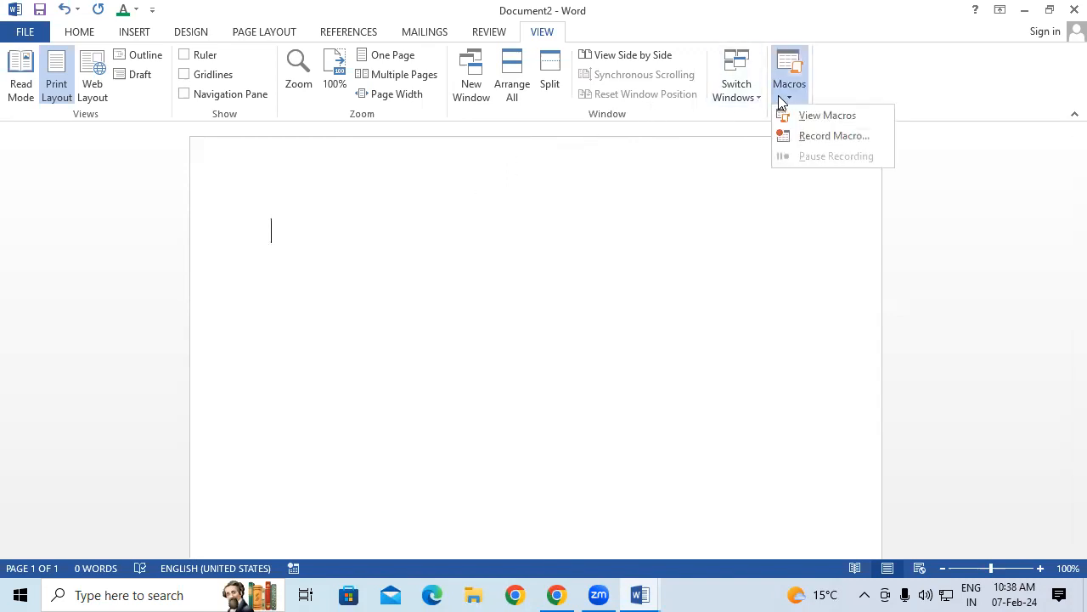
pyautogui.click(822, 137)
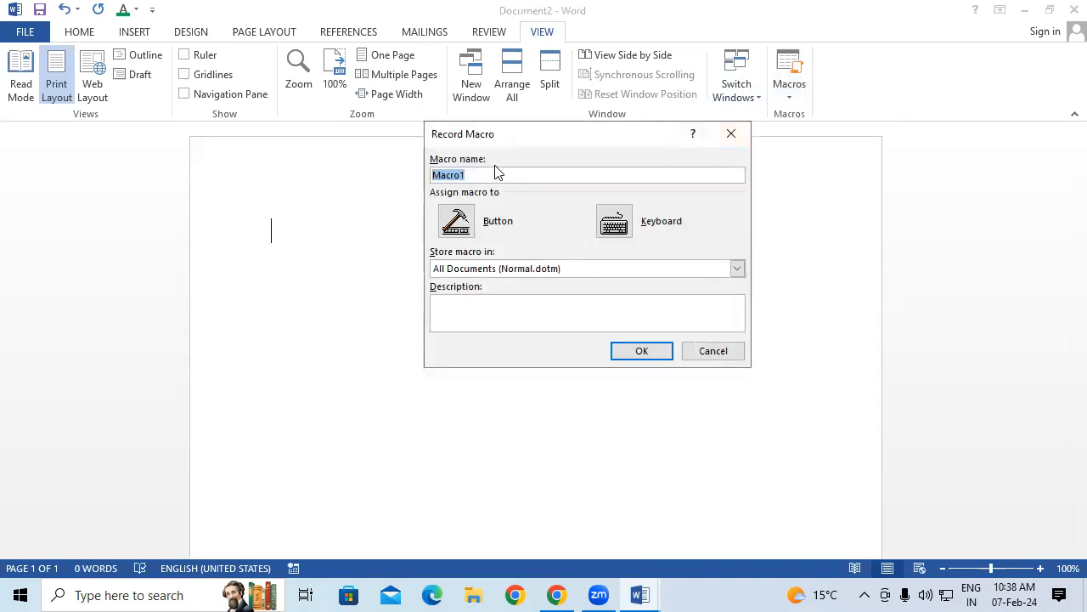
pyautogui.write('GGG')
pyautogui.click(615, 222)
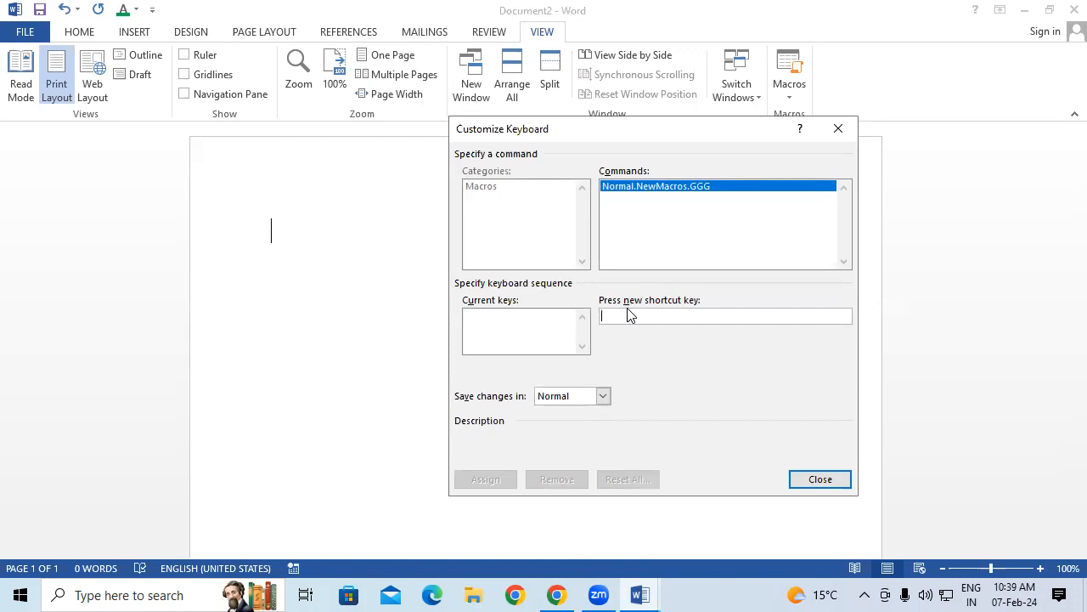
pyautogui.press('F4')
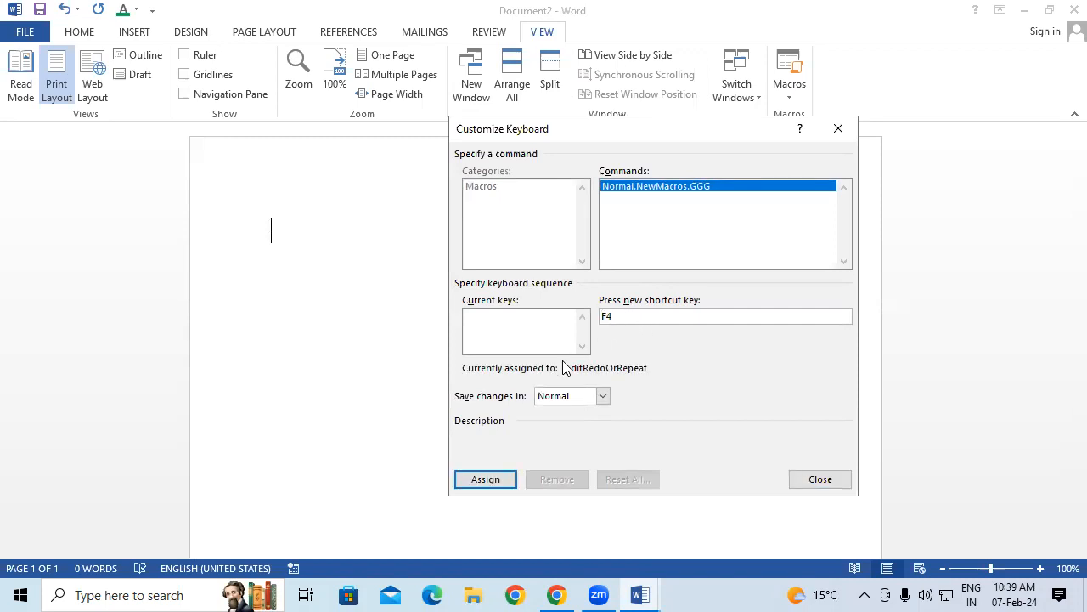
pyautogui.click(491, 478)
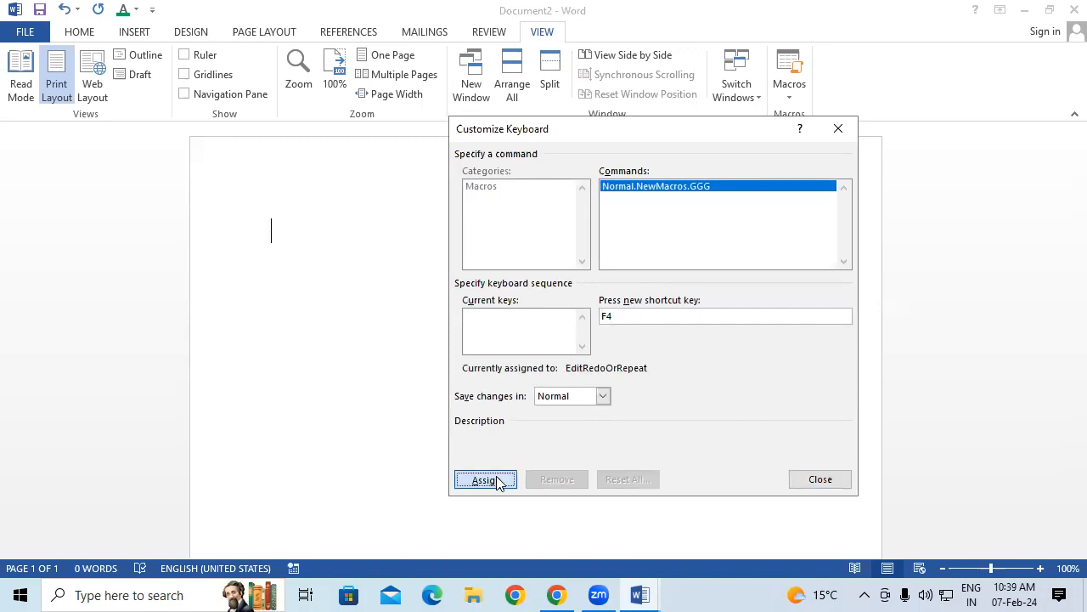
pyautogui.click(813, 480)
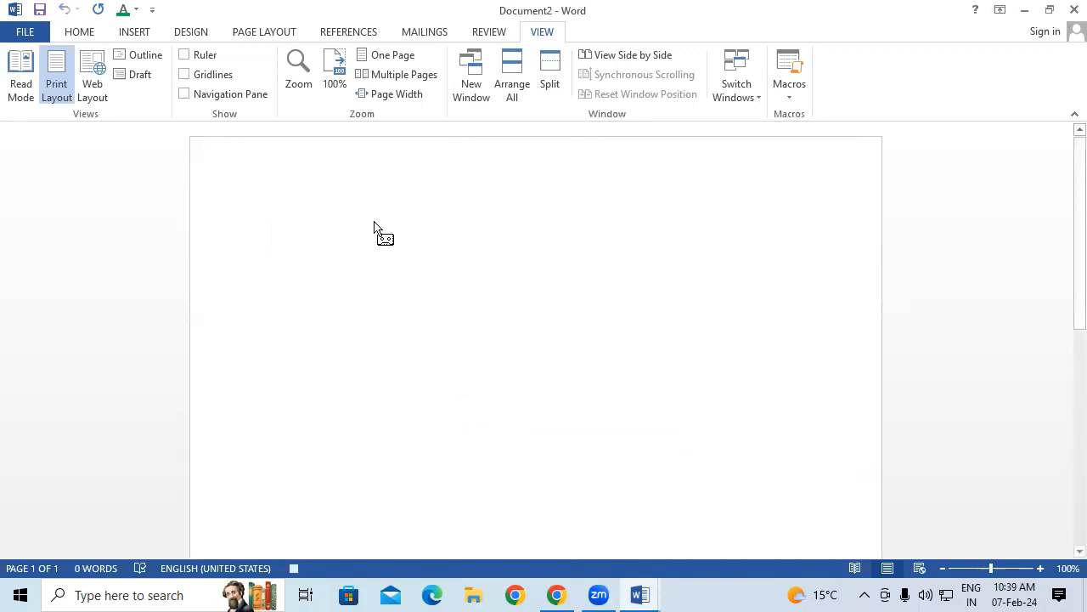
# Step: Record typing a first name in capital letters as the GGG macro's content and stop the recording
pyautogui.write('GAYATRI')
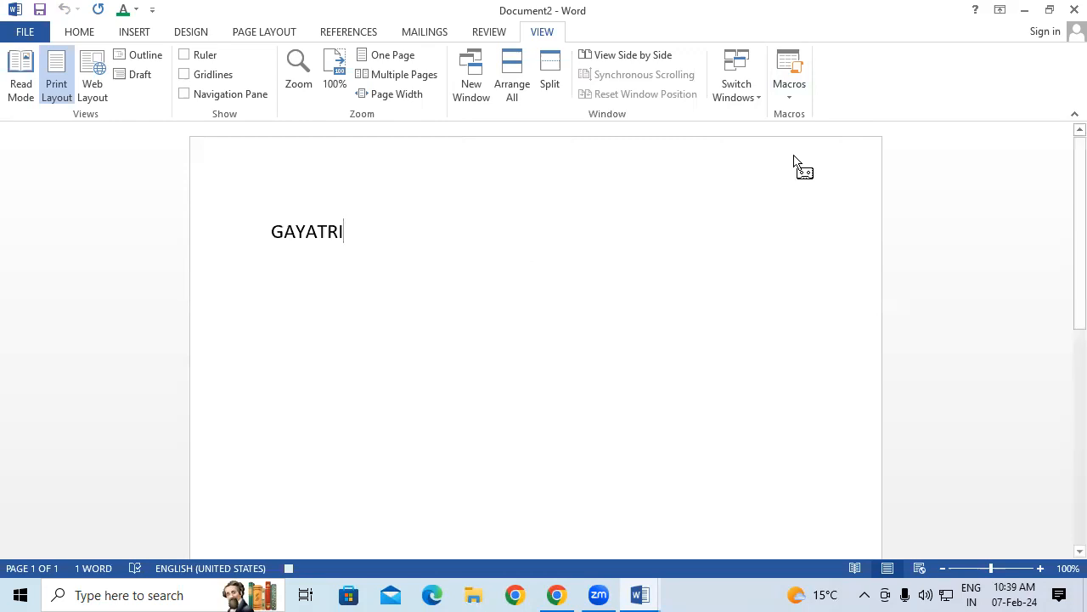
pyautogui.click(785, 92)
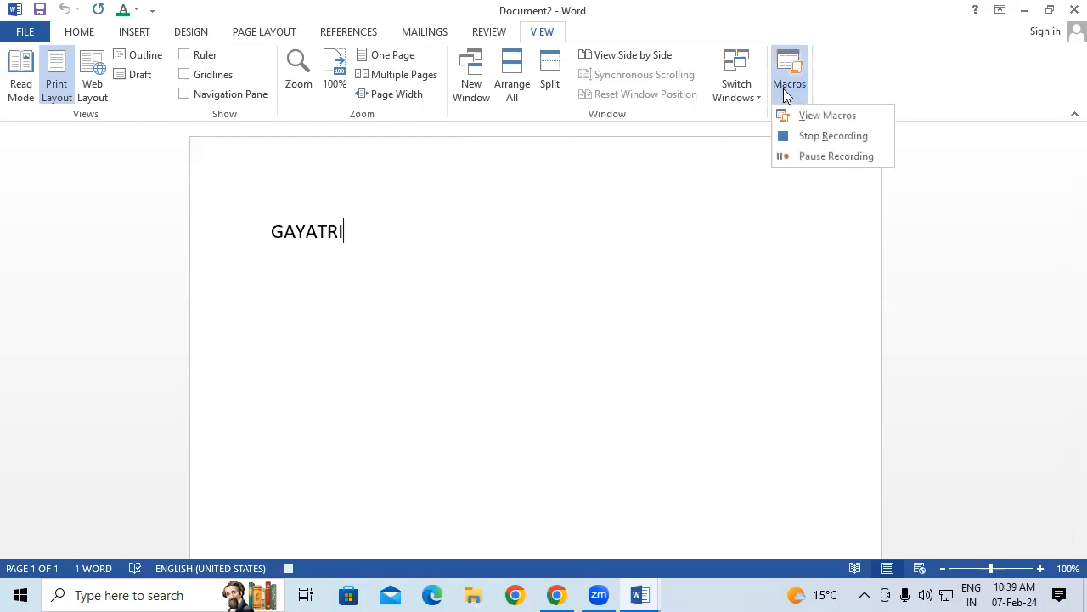
pyautogui.click(813, 137)
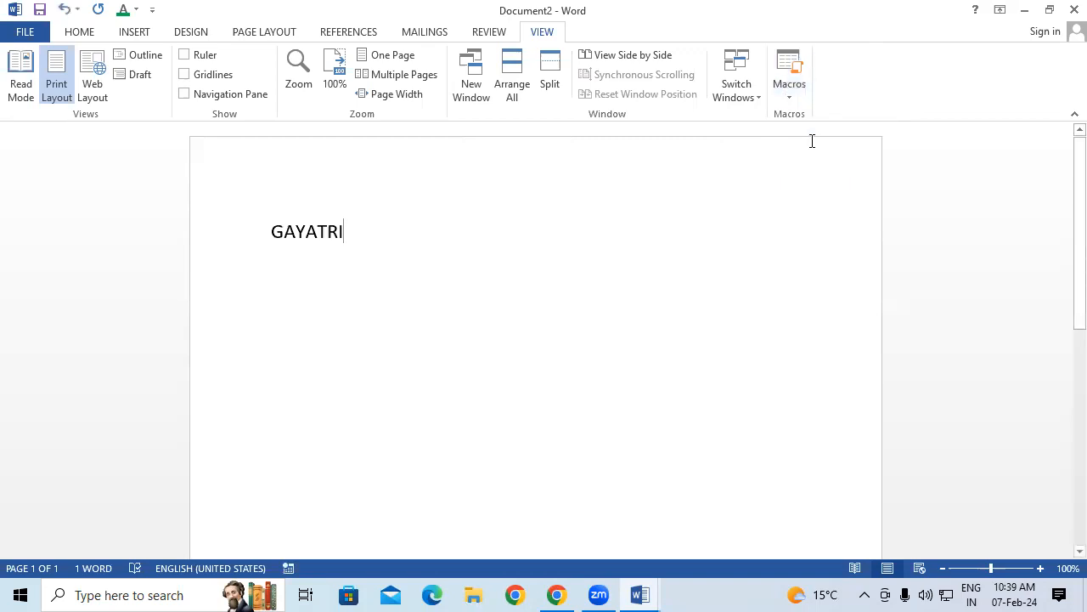
# Step: Run the GGG macro from the macro list and repeat its insertion many times until the text nearly fills the page
pyautogui.click(798, 96)
pyautogui.click(824, 115)
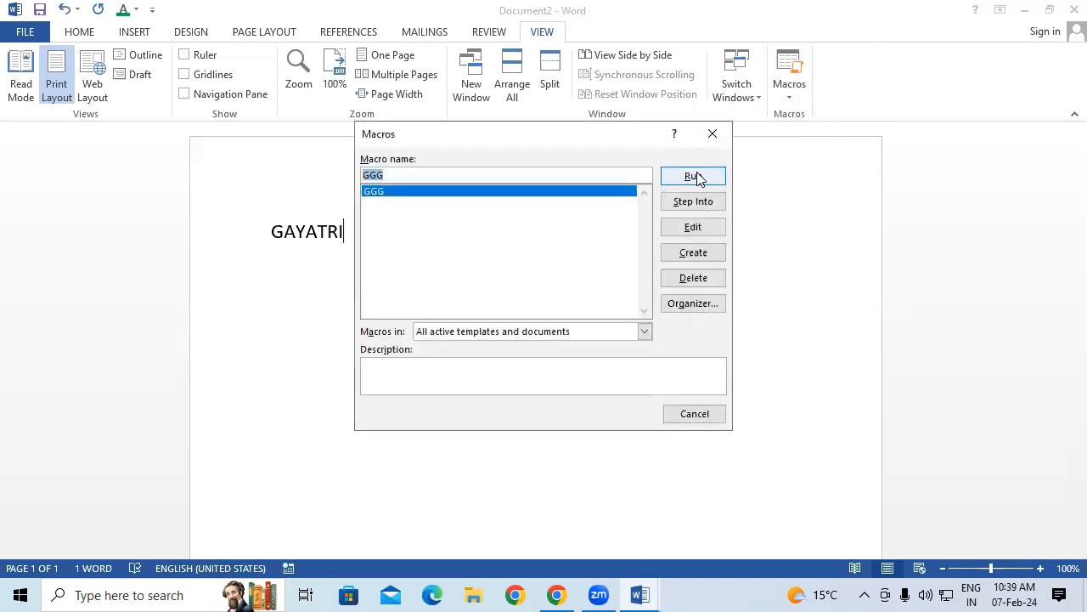
pyautogui.click(693, 176)
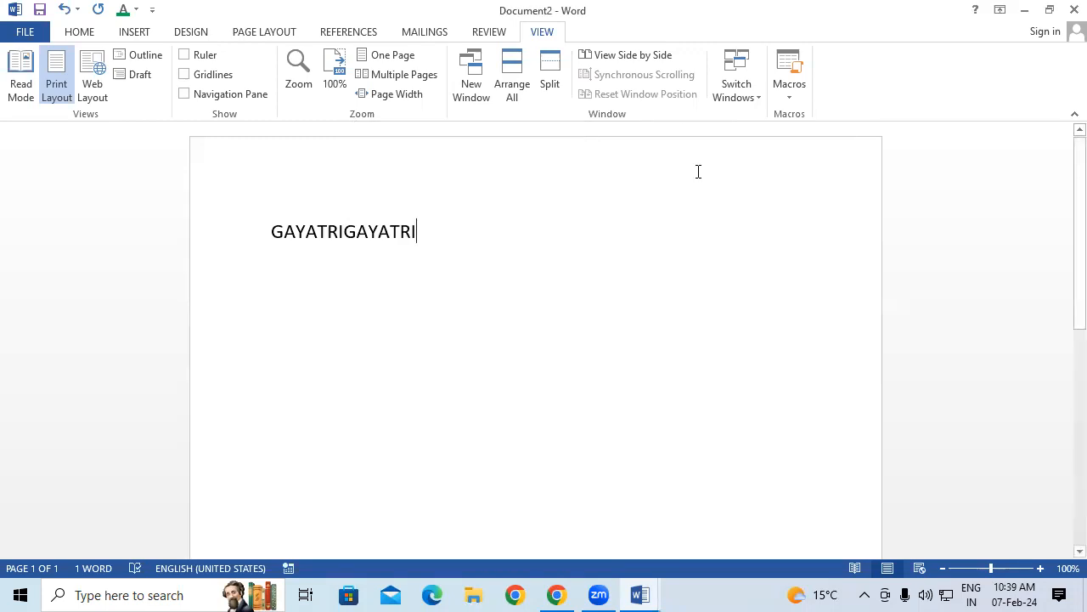
pyautogui.hotkey('ctrl', 'y')
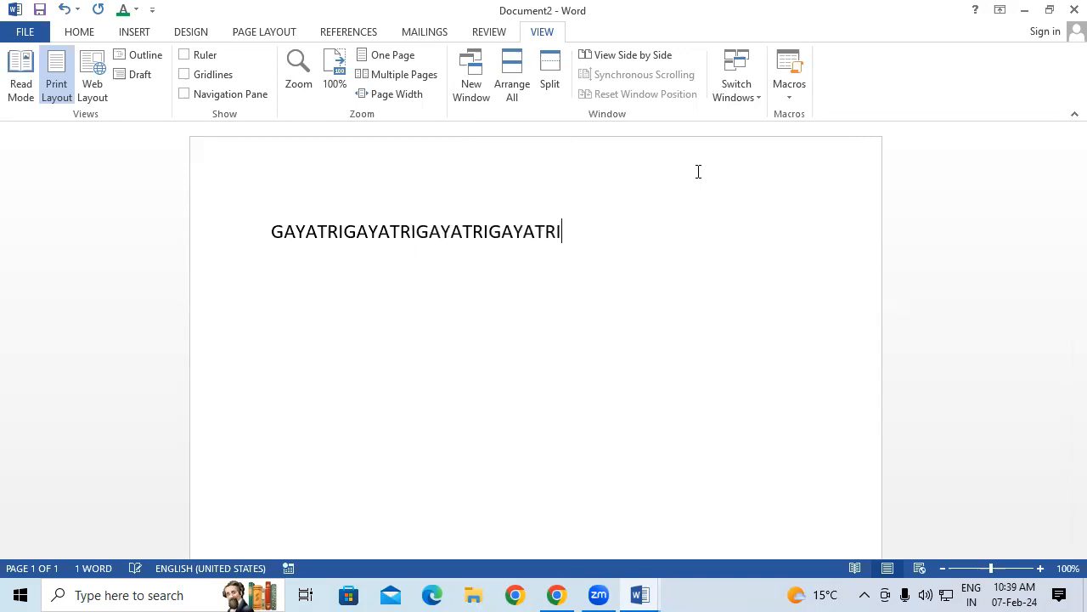
pyautogui.hotkey('ctrl', 'y')
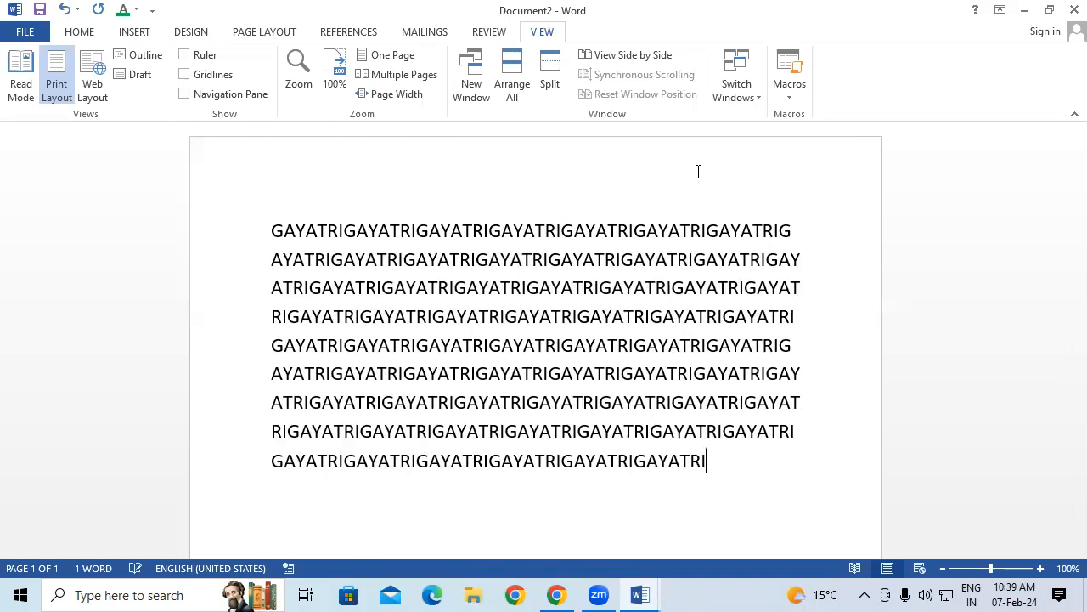
pyautogui.hotkey('ctrl', 'y')
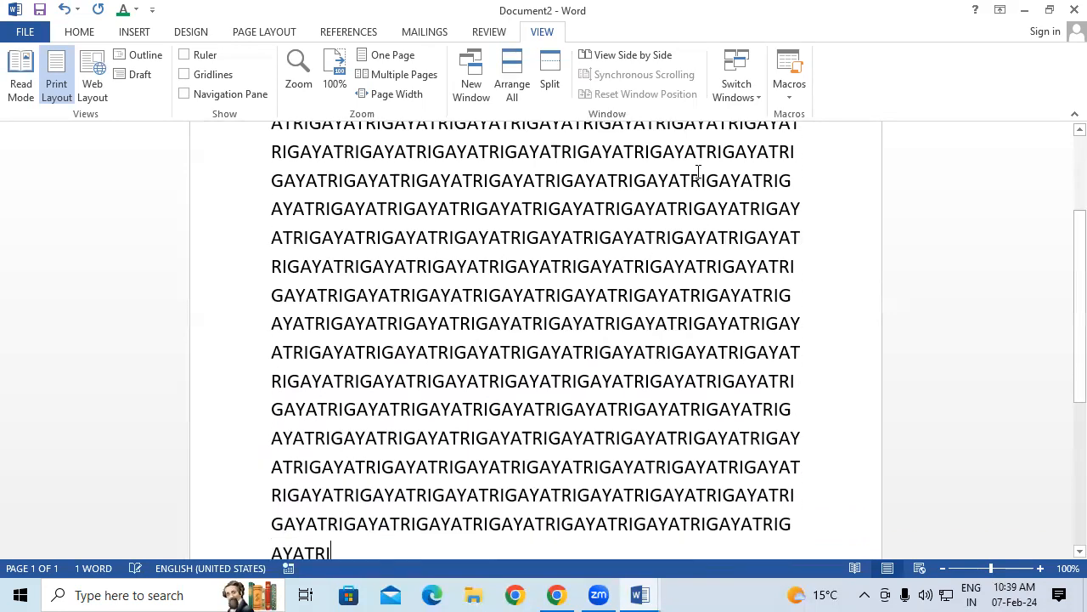
# Step: Clear all of the repeated macro text from the document
pyautogui.scroll(4, 478, 309)
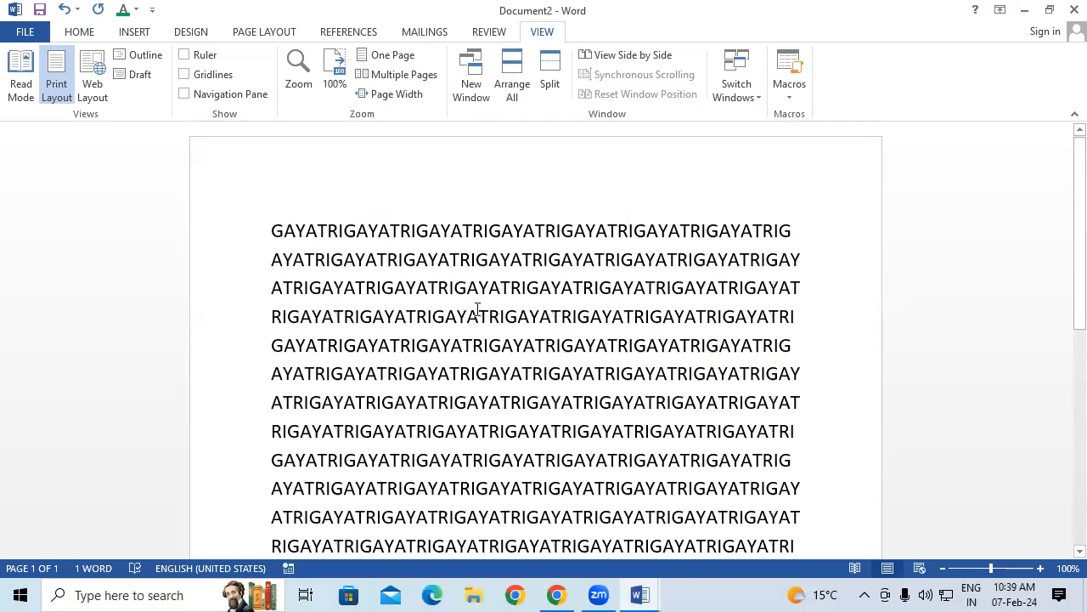
pyautogui.hotkey('ctrl', 'a')
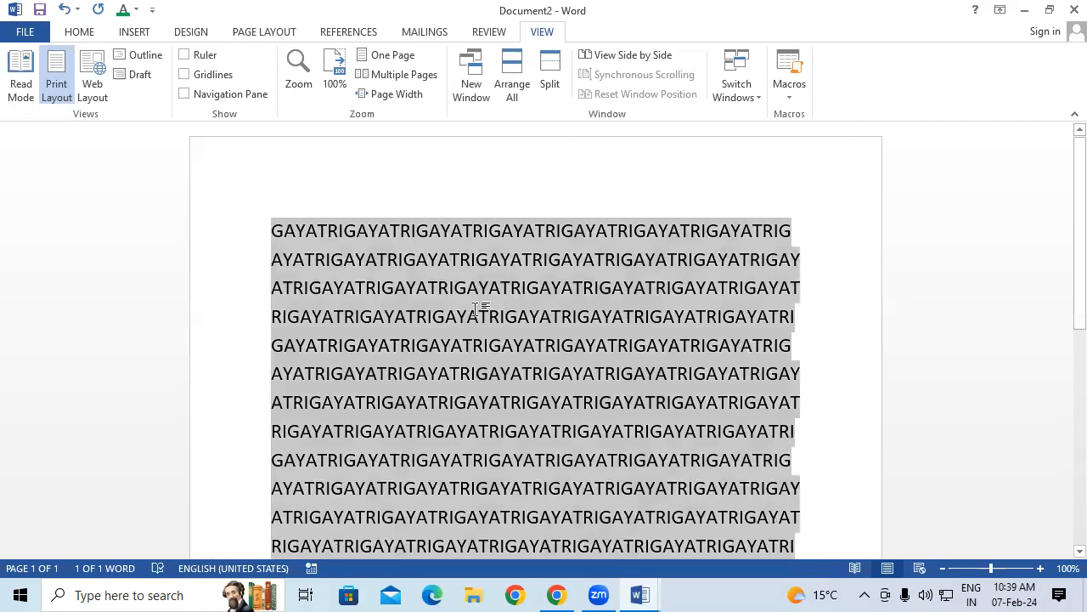
pyautogui.press('Delete')
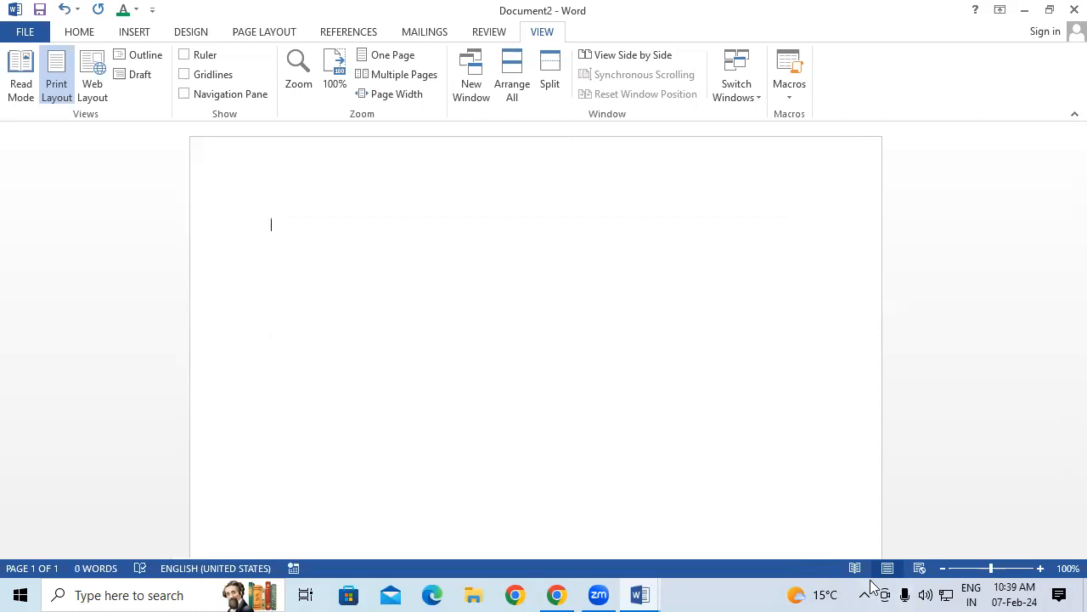